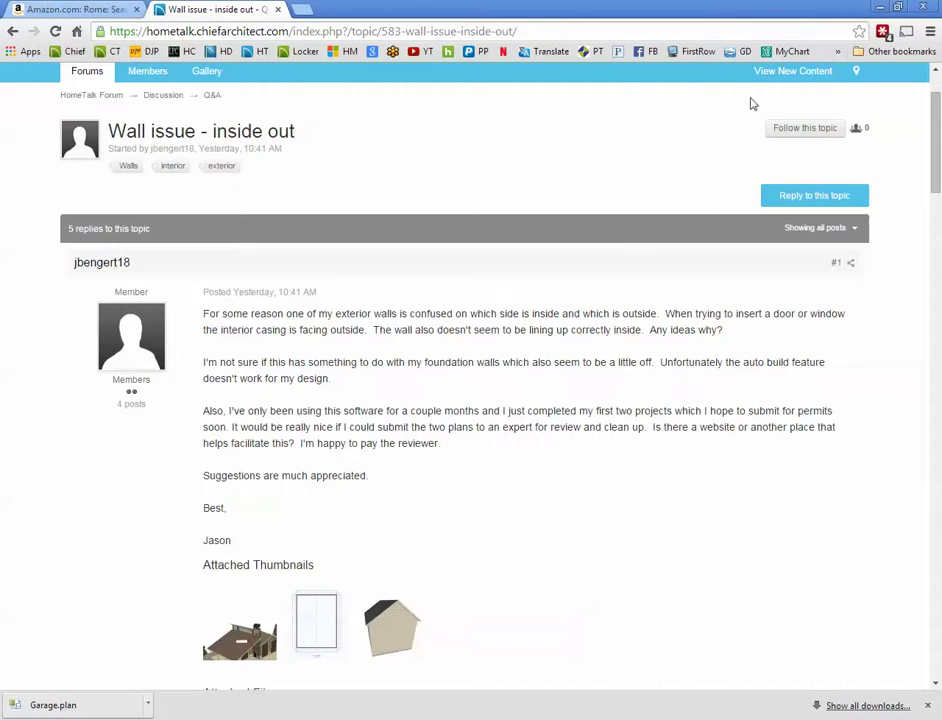
Switch to the garage model in Home Designer Pro and view the wide window in the upper wall up close.
click(880, 9)
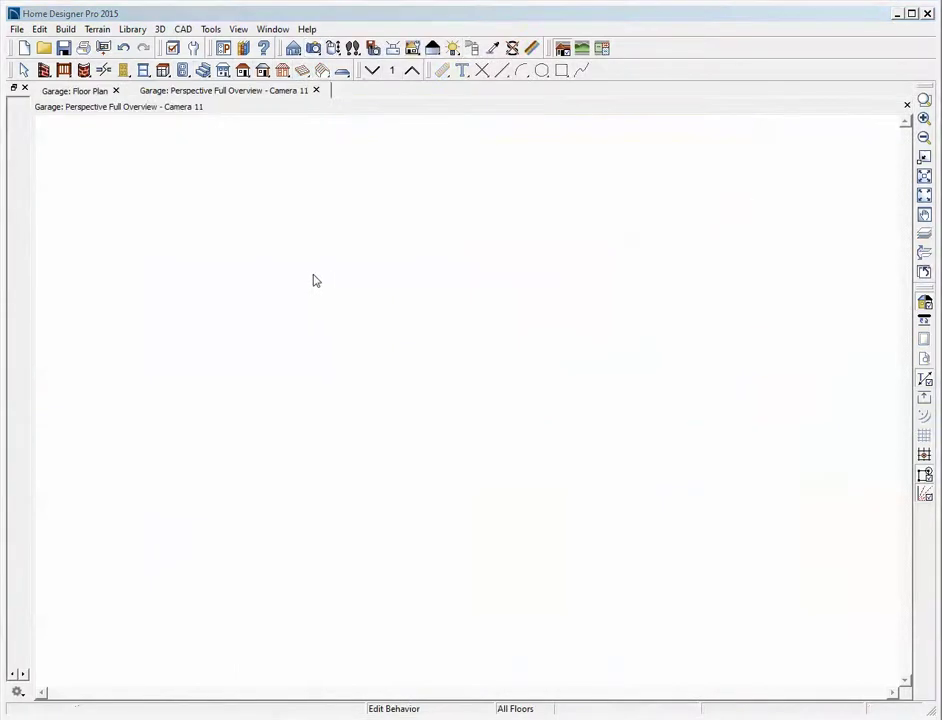
drag(313, 336, 536, 316)
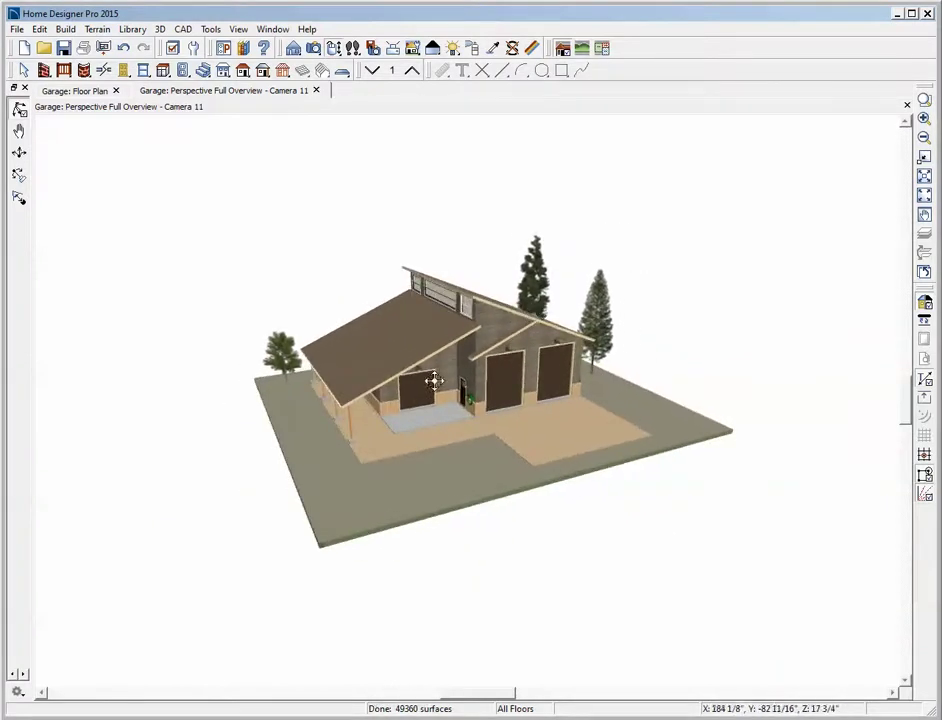
scroll(427, 359, up, 5)
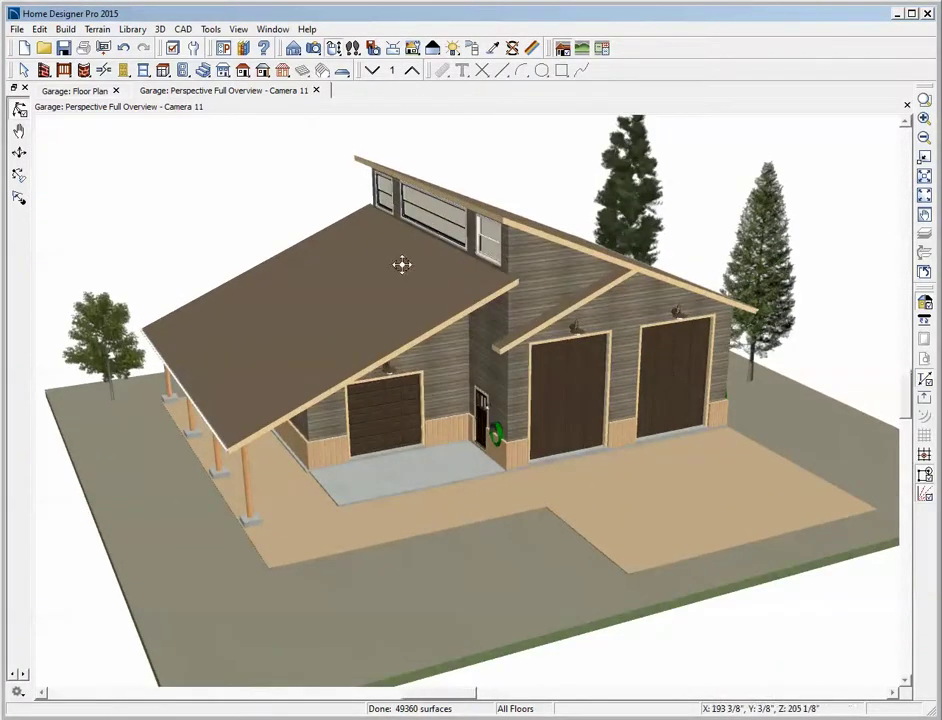
drag(400, 263, 430, 266)
scroll(430, 266, up, 5)
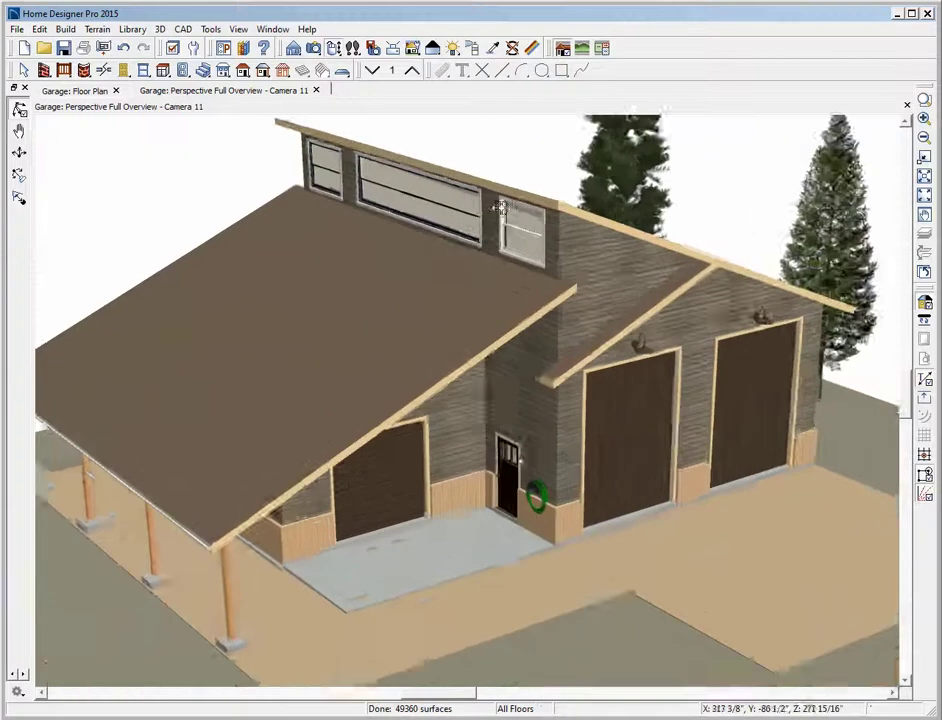
click(408, 203)
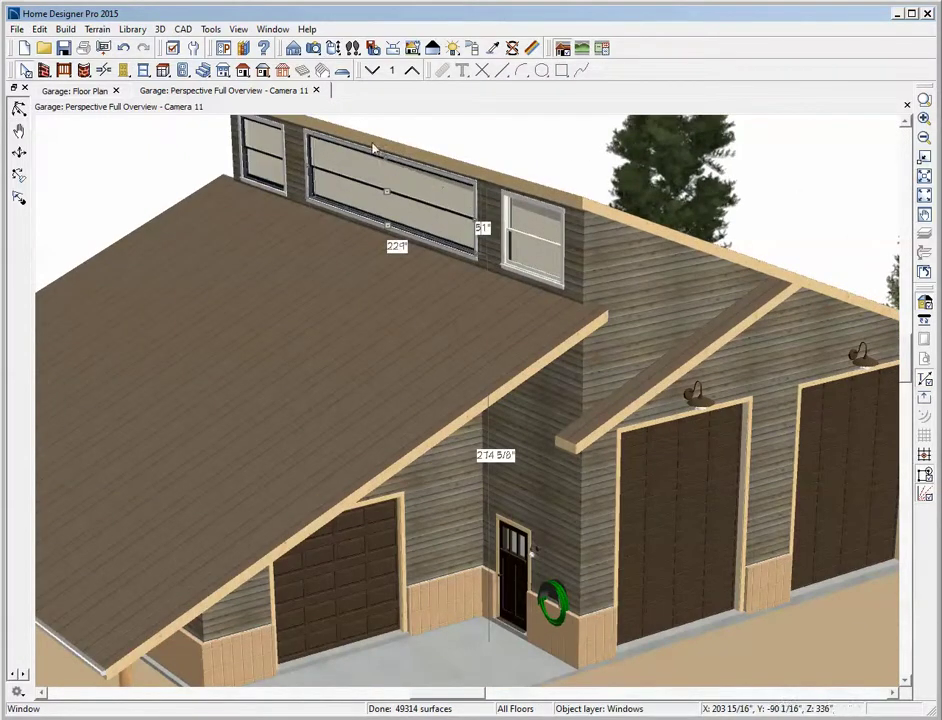
scroll(300, 125, up, 2)
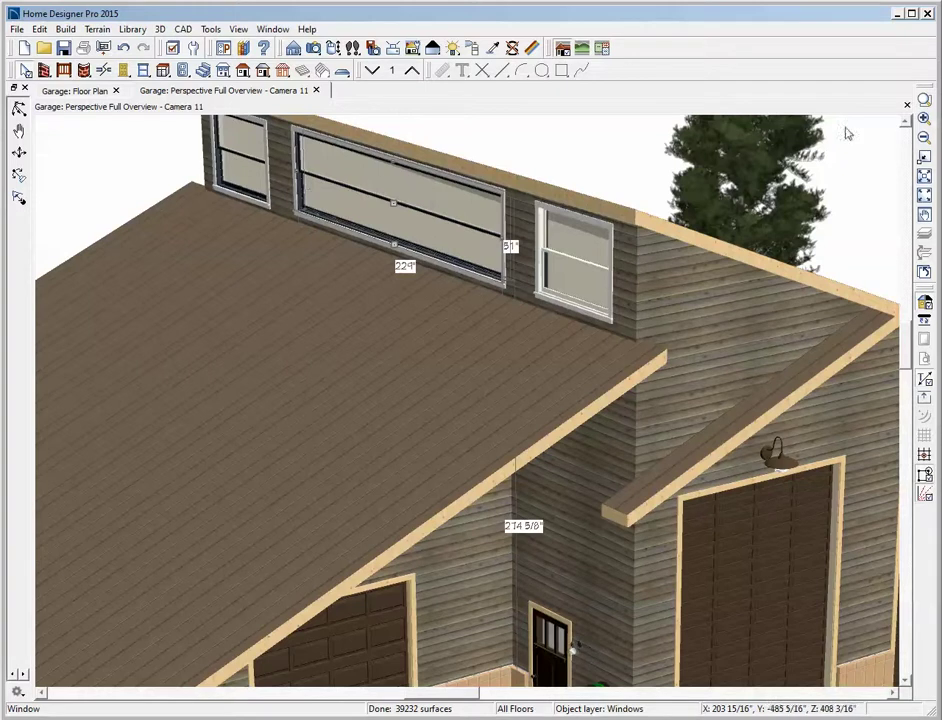
click(906, 120)
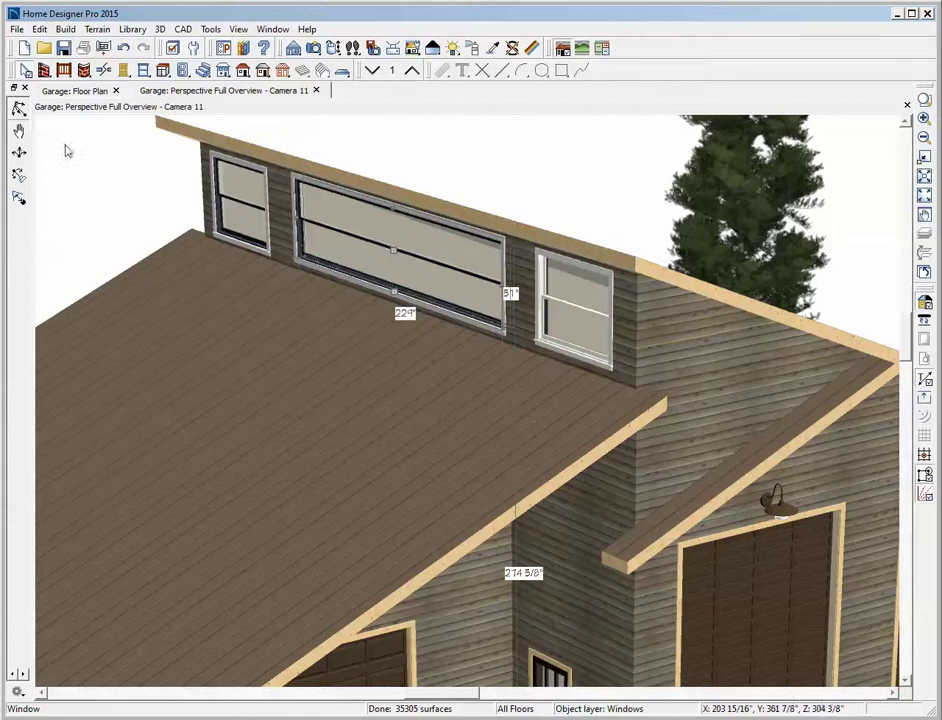
Set the width of the wide middle window in the upper wall to 36".
double_click(435, 263)
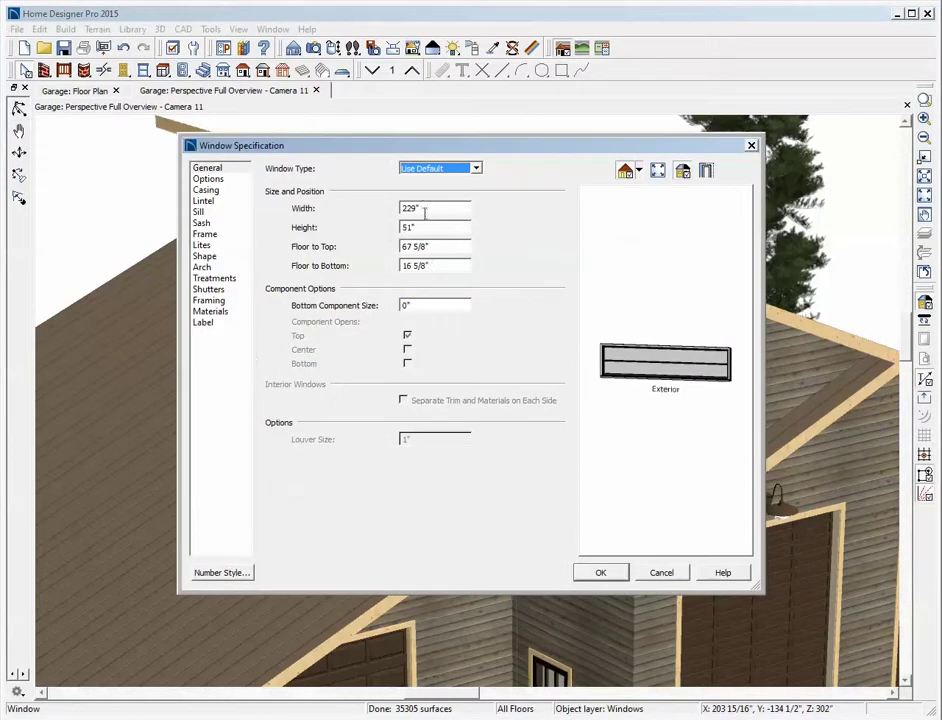
key(Tab)
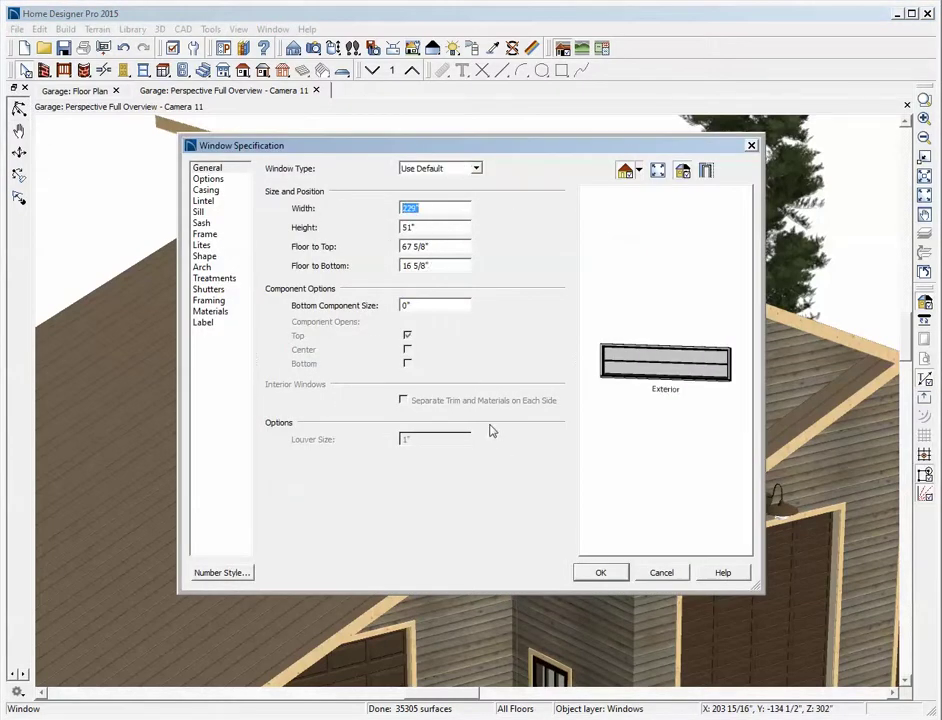
text(36)
click(600, 572)
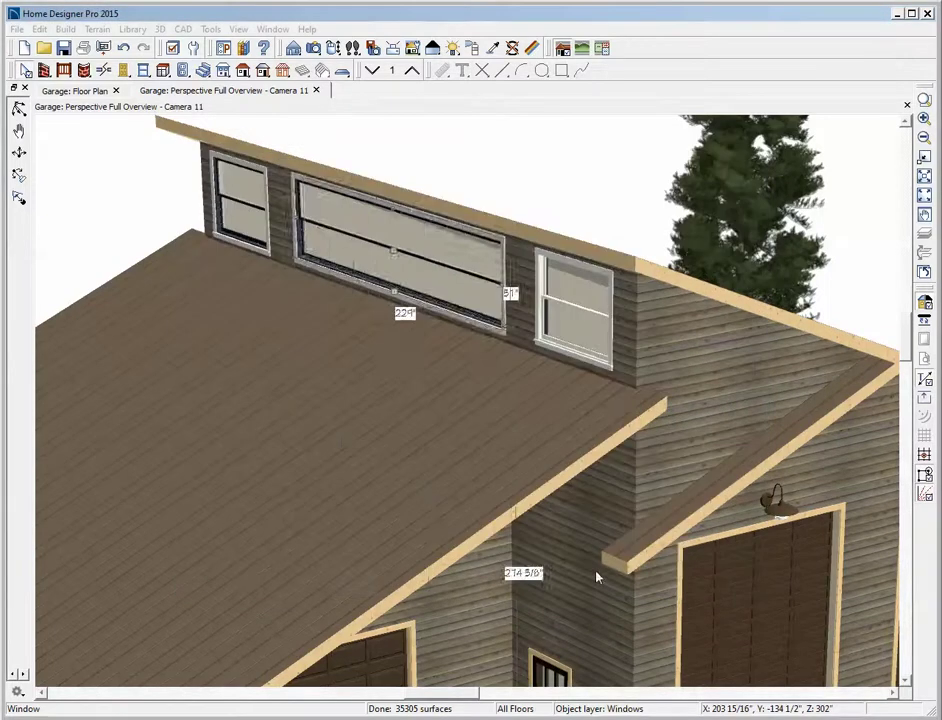
double_click(582, 291)
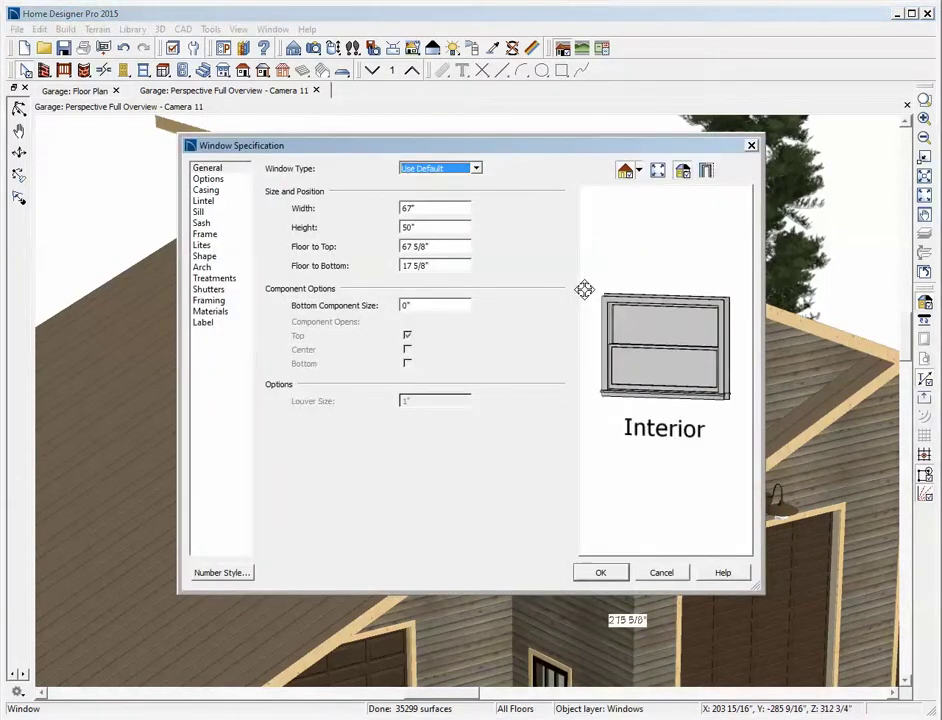
click(658, 572)
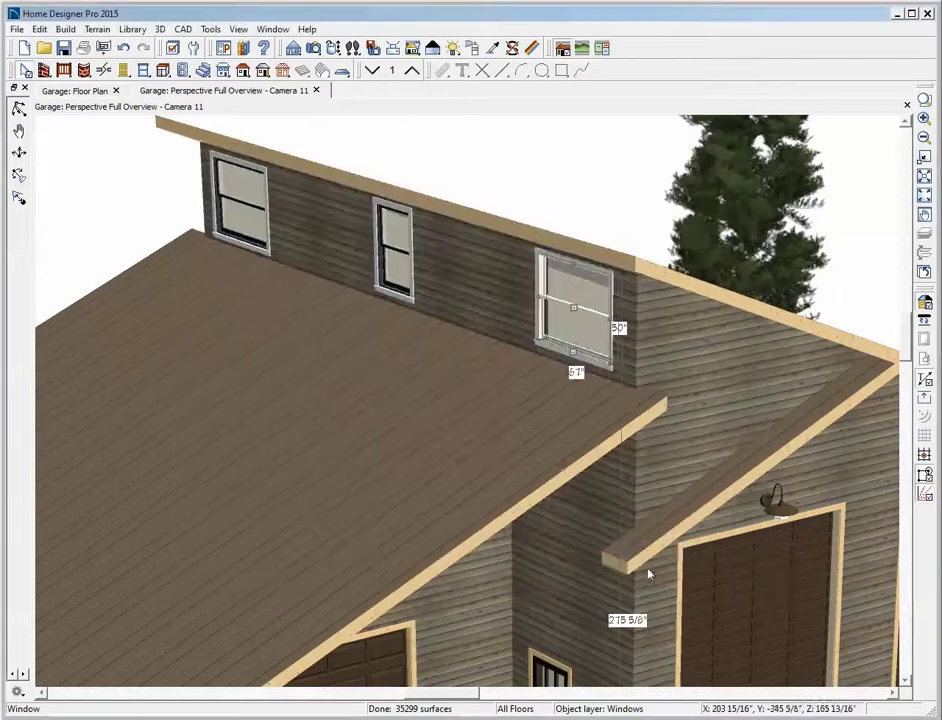
double_click(399, 259)
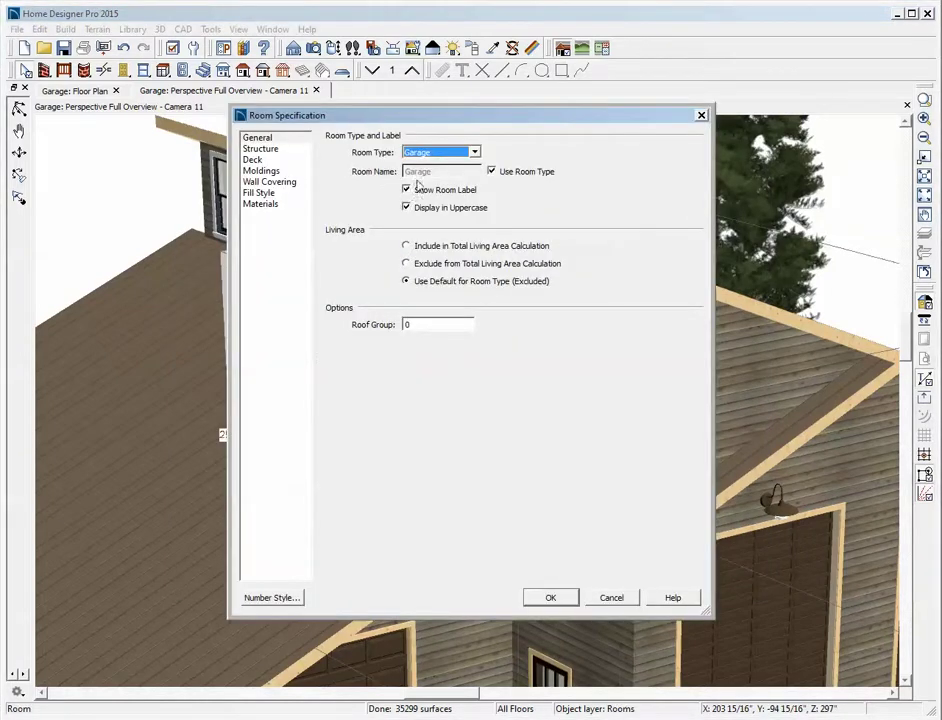
click(608, 598)
Set the middle upper window's width to 60" and its window type to Fixed Glass.
double_click(394, 244)
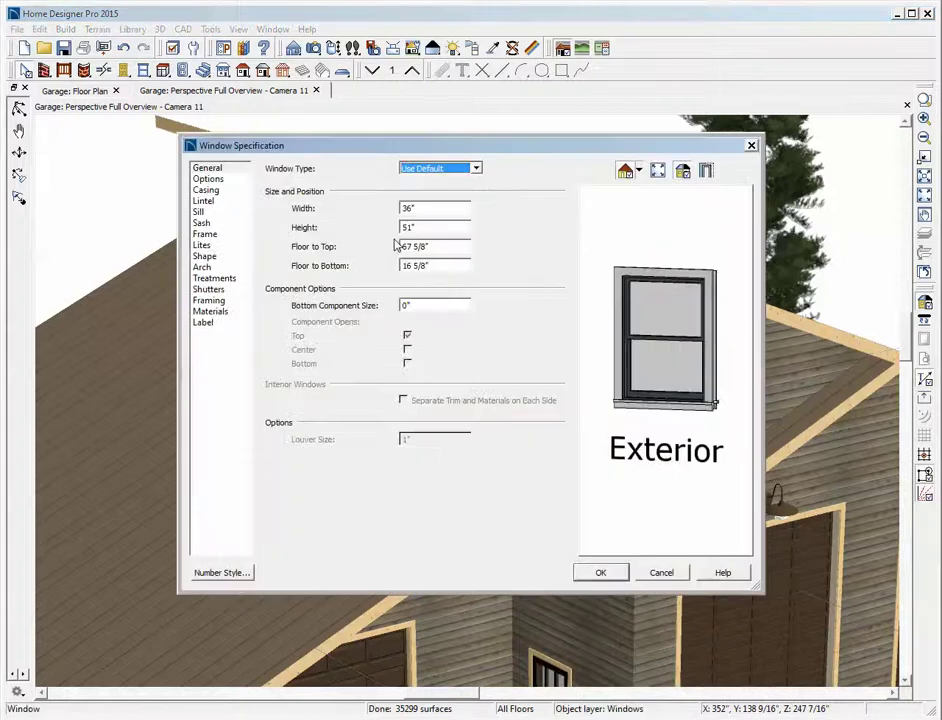
key(Tab)
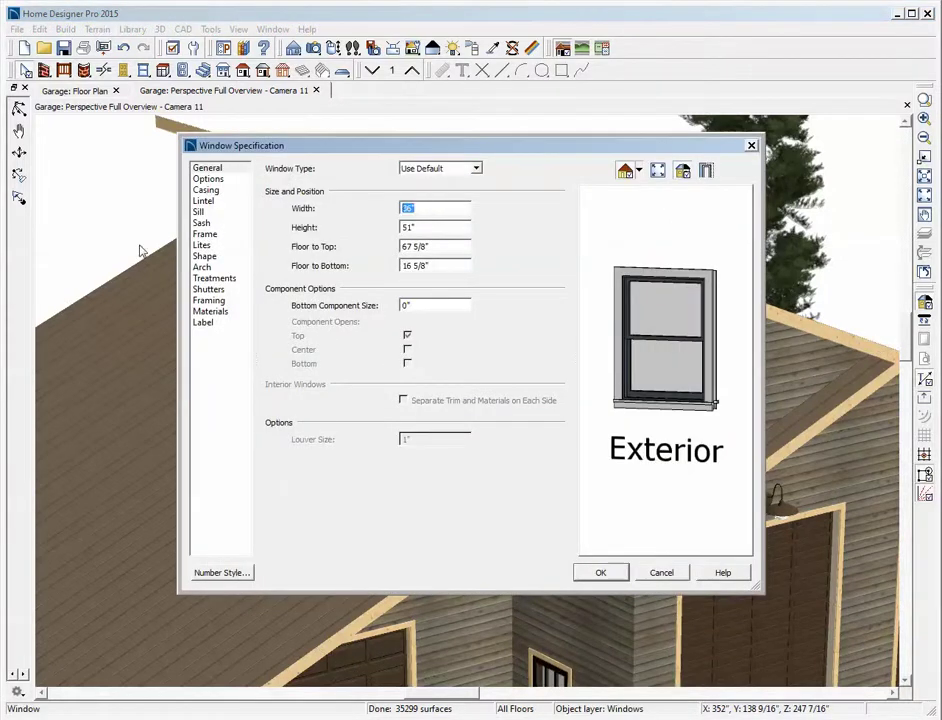
text(60)
click(477, 169)
click(472, 192)
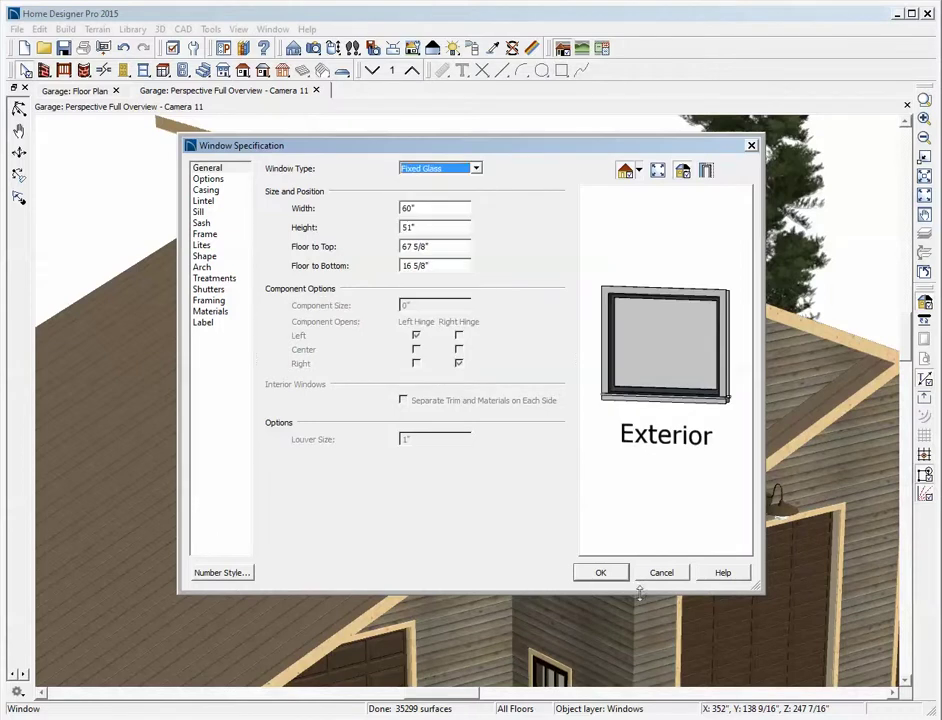
click(598, 573)
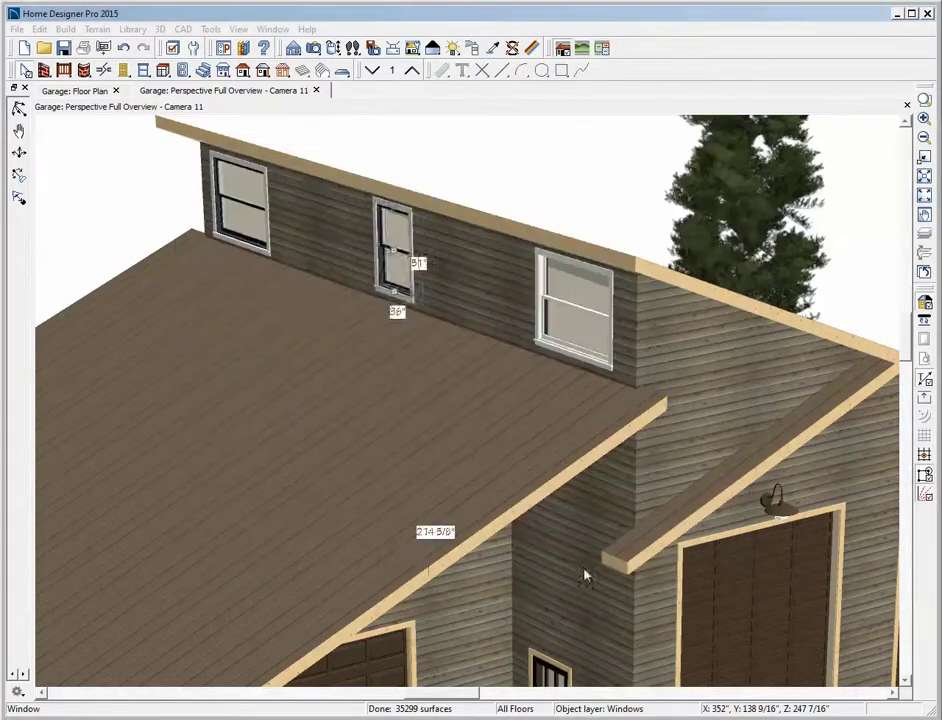
Change the window at the far end of the upper wall, above the roof's back edge, to Fixed Glass.
click(246, 226)
click(568, 312)
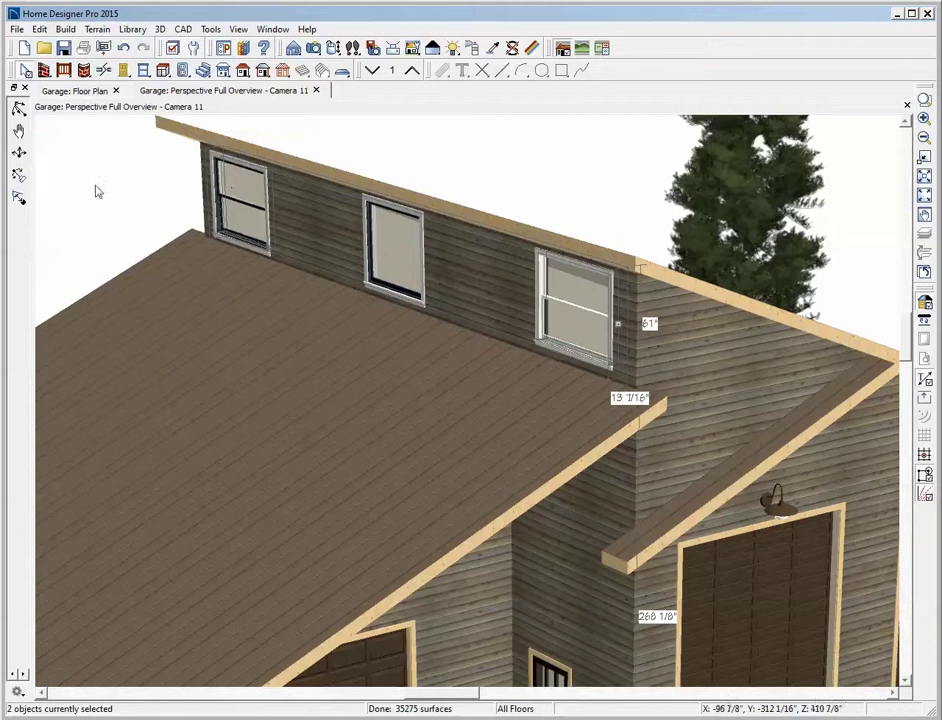
scroll(304, 224, up, 1)
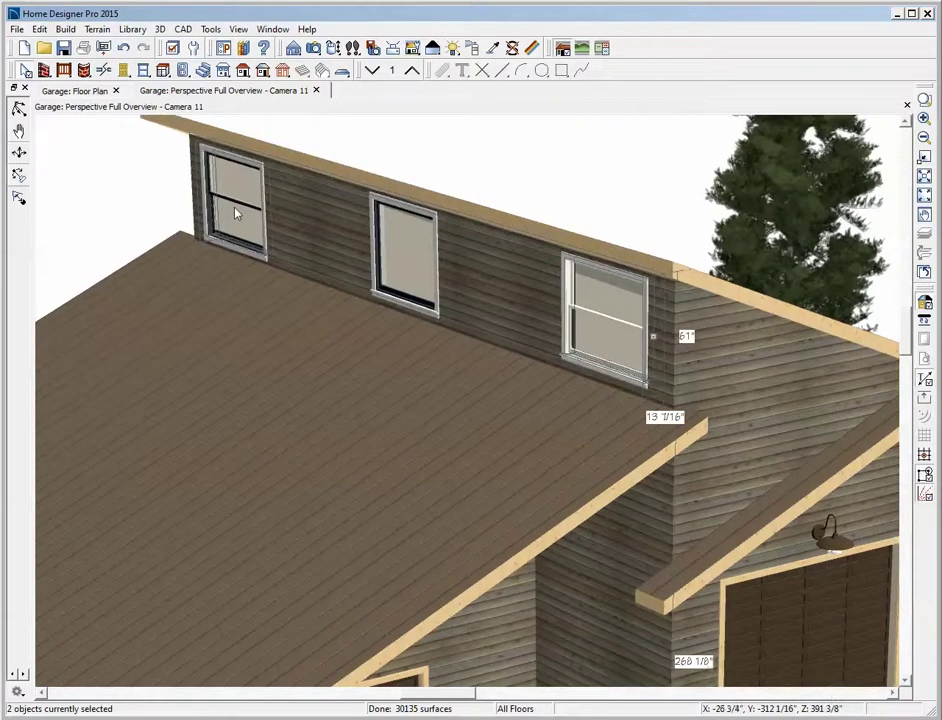
double_click(237, 213)
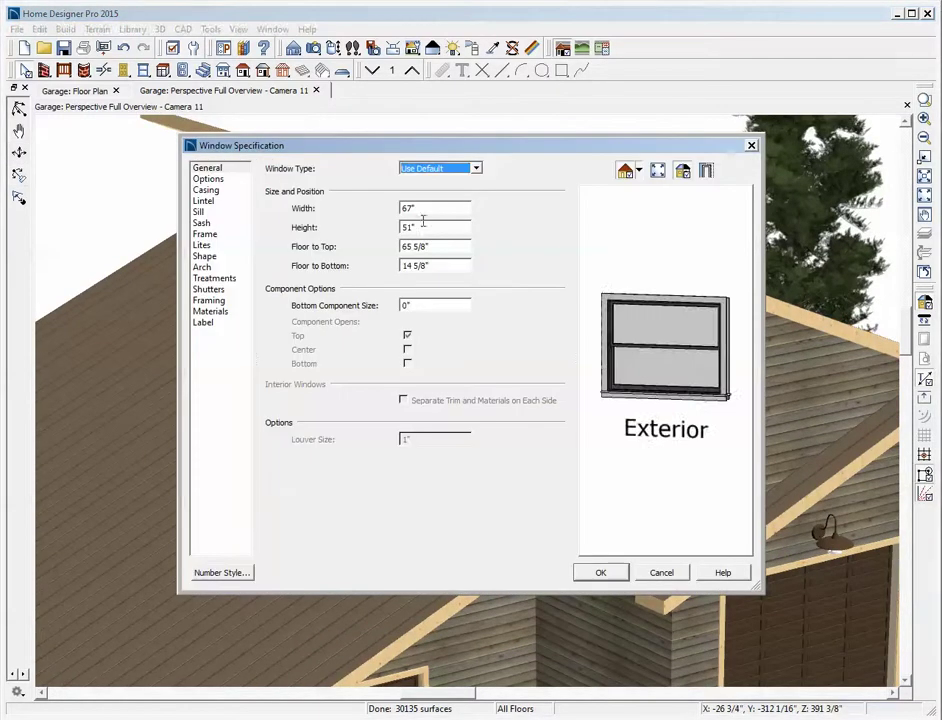
click(480, 170)
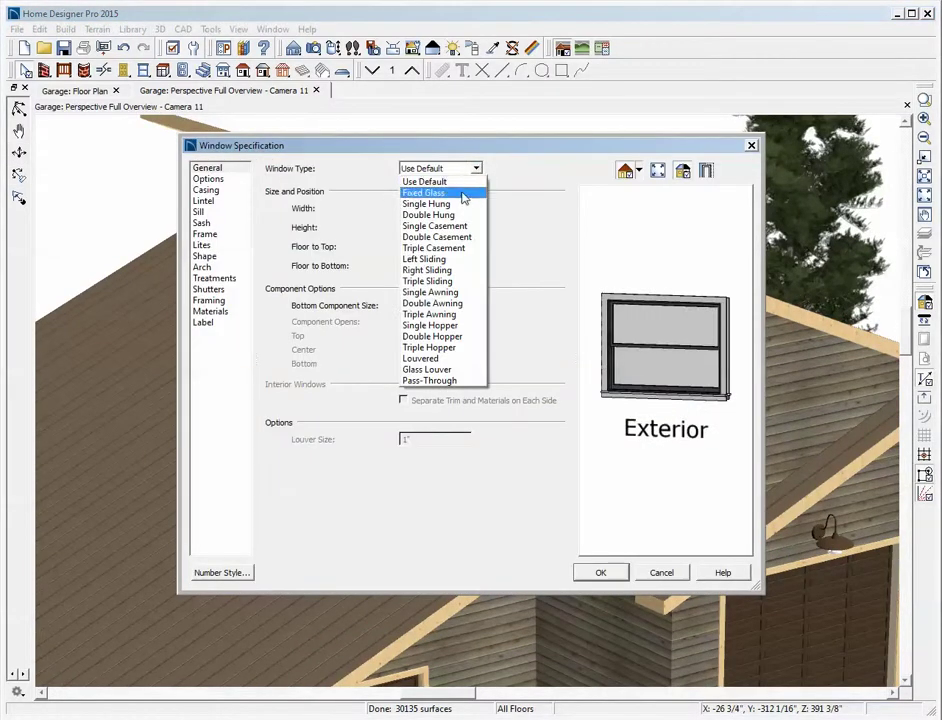
click(430, 193)
click(603, 573)
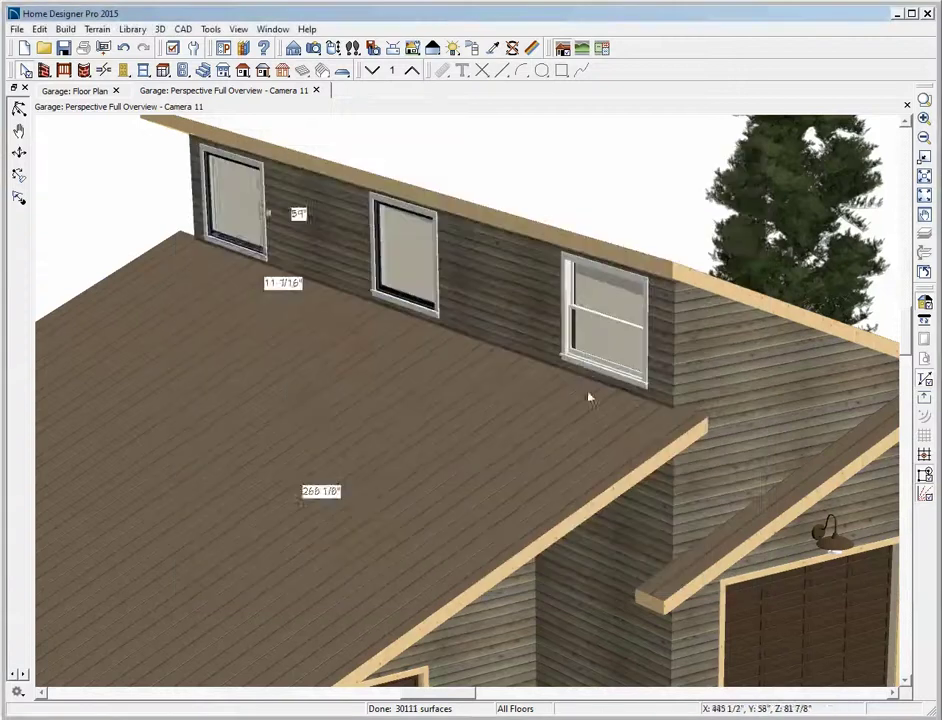
Change the upper wall window nearest the front corner of the garage to Fixed Glass.
double_click(584, 334)
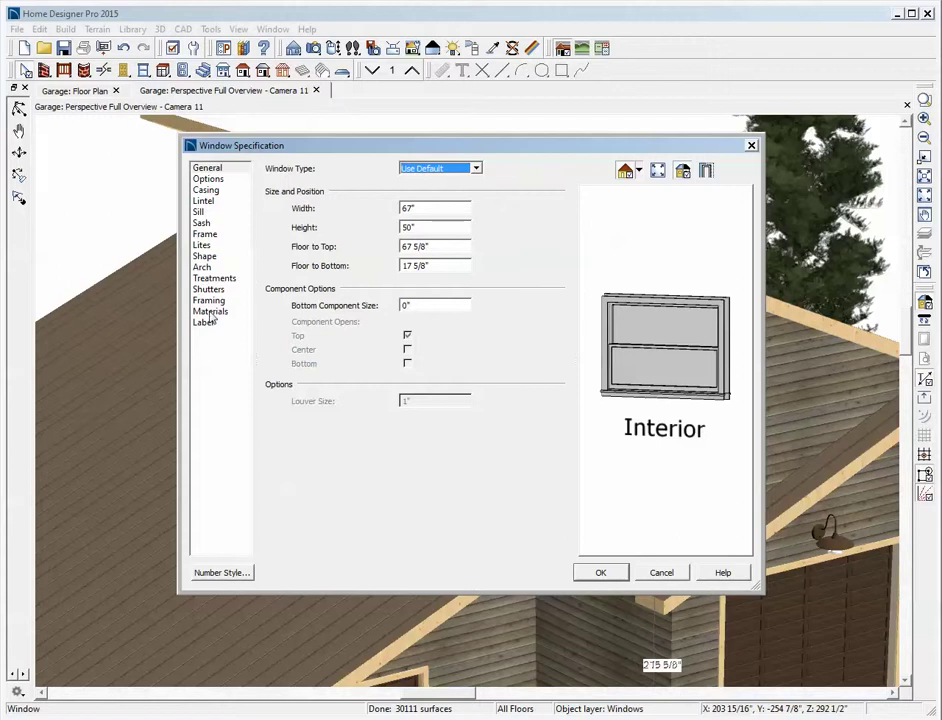
click(445, 168)
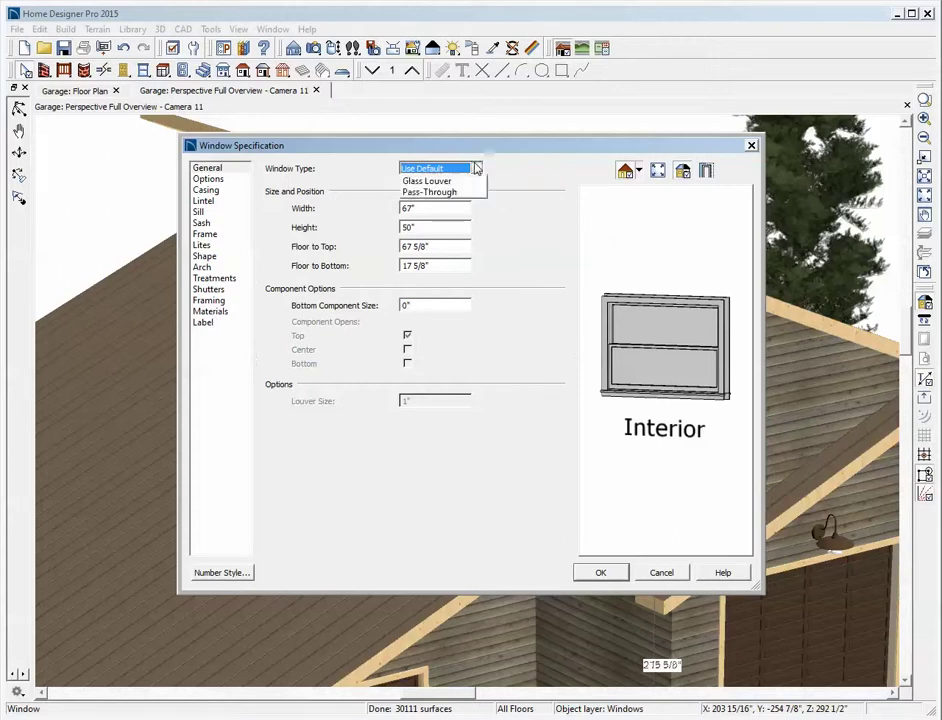
click(467, 193)
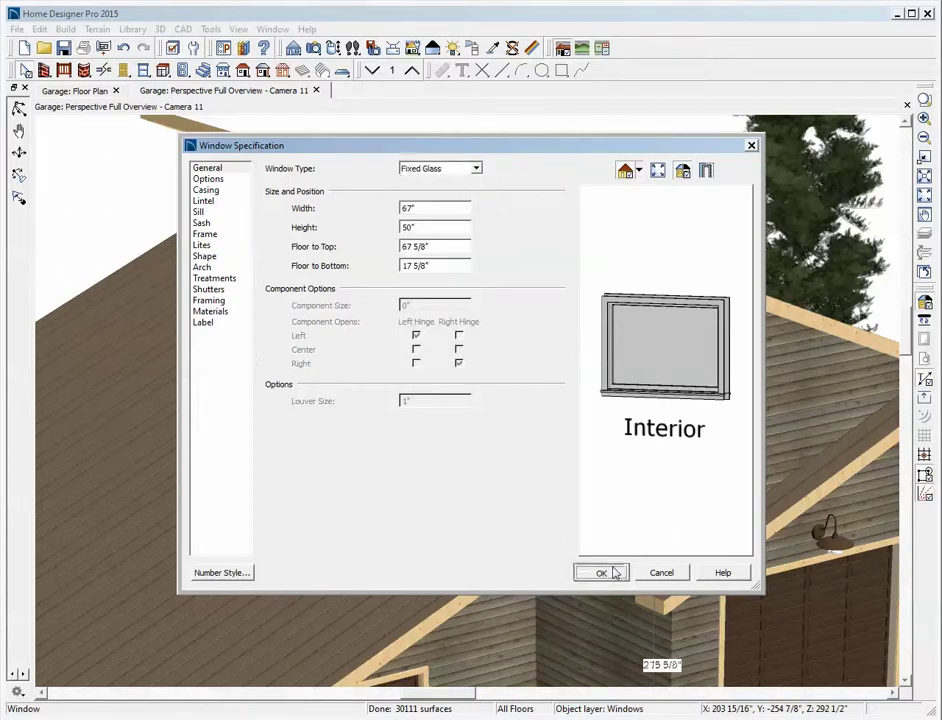
click(600, 572)
Place a copy of the middle fixed glass window in each gap between it and the two outer windows.
right_click(398, 251)
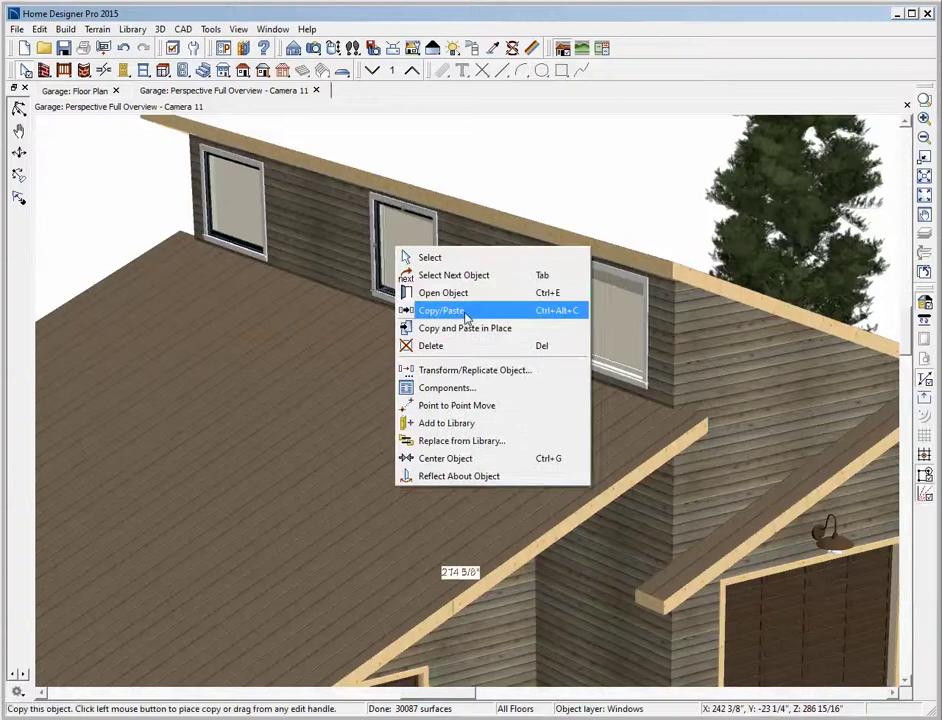
click(430, 258)
drag(405, 258, 507, 271)
right_click(399, 247)
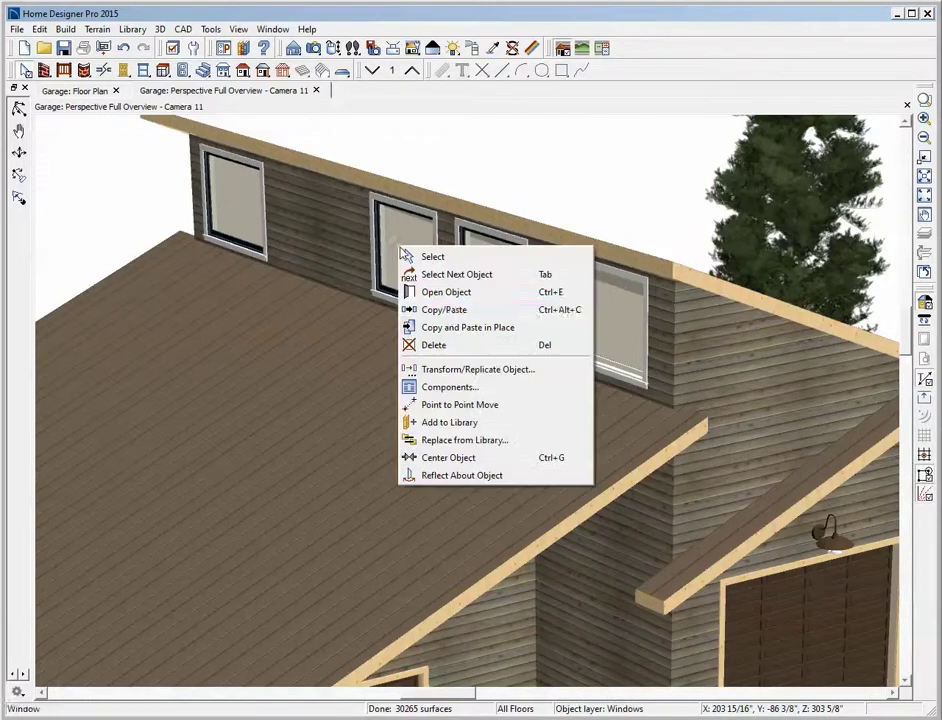
click(443, 311)
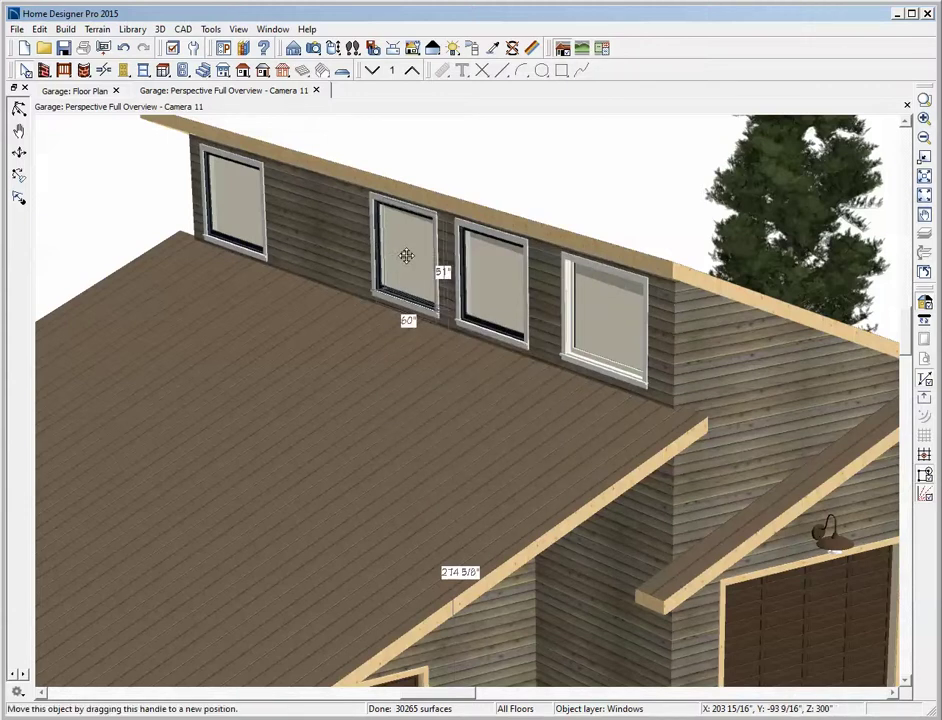
drag(406, 256, 311, 238)
Select the 3D wall polyline of the wall with the small garage door and try moving its upper edge.
scroll(368, 313, down, 3)
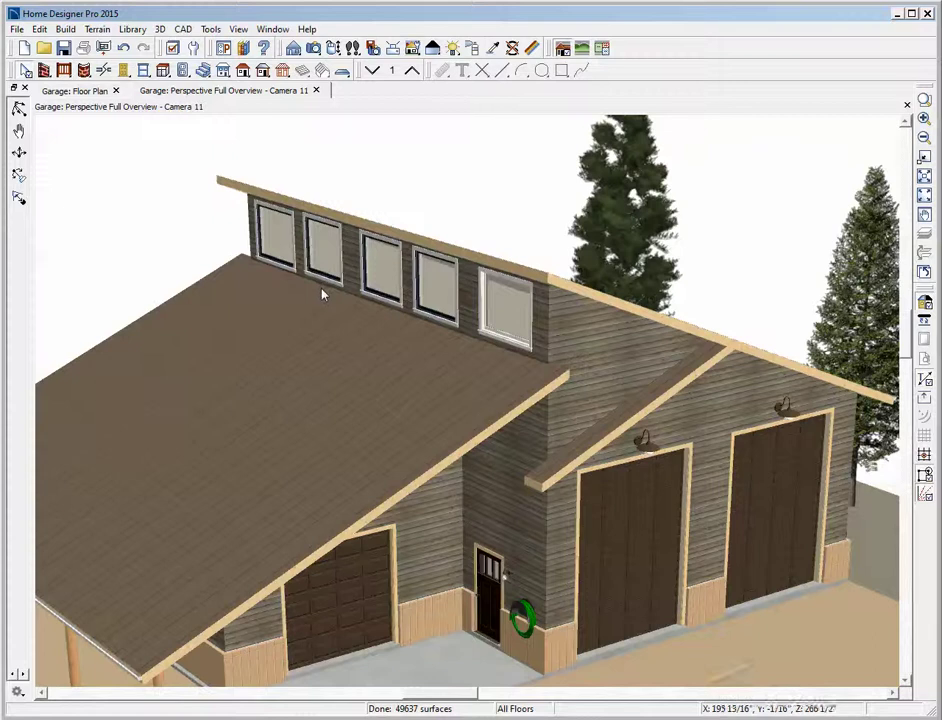
scroll(322, 296, down, 2)
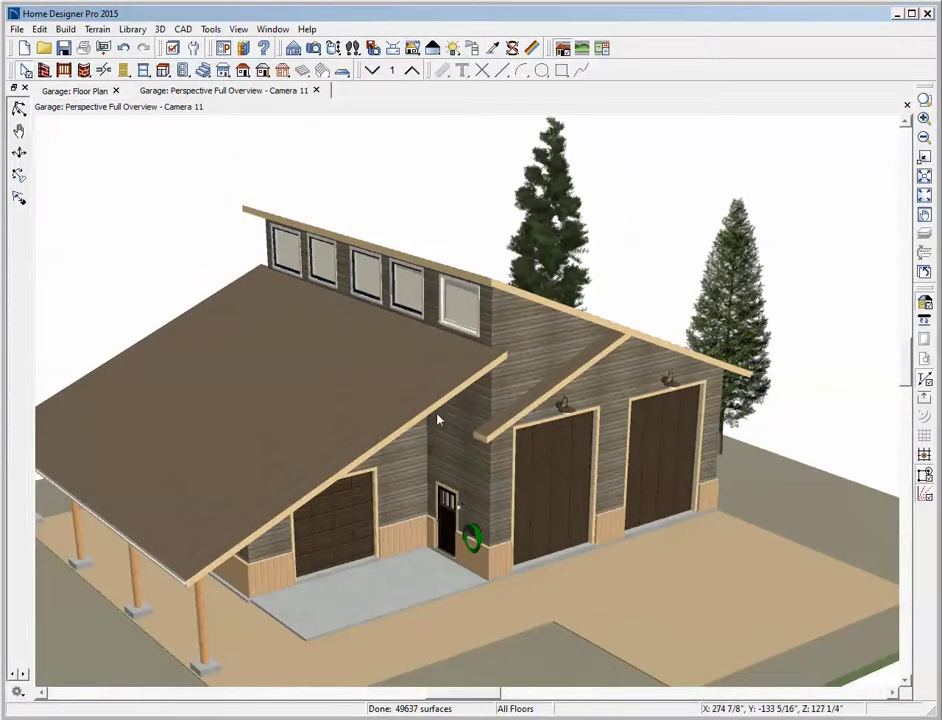
scroll(437, 420, up, 5)
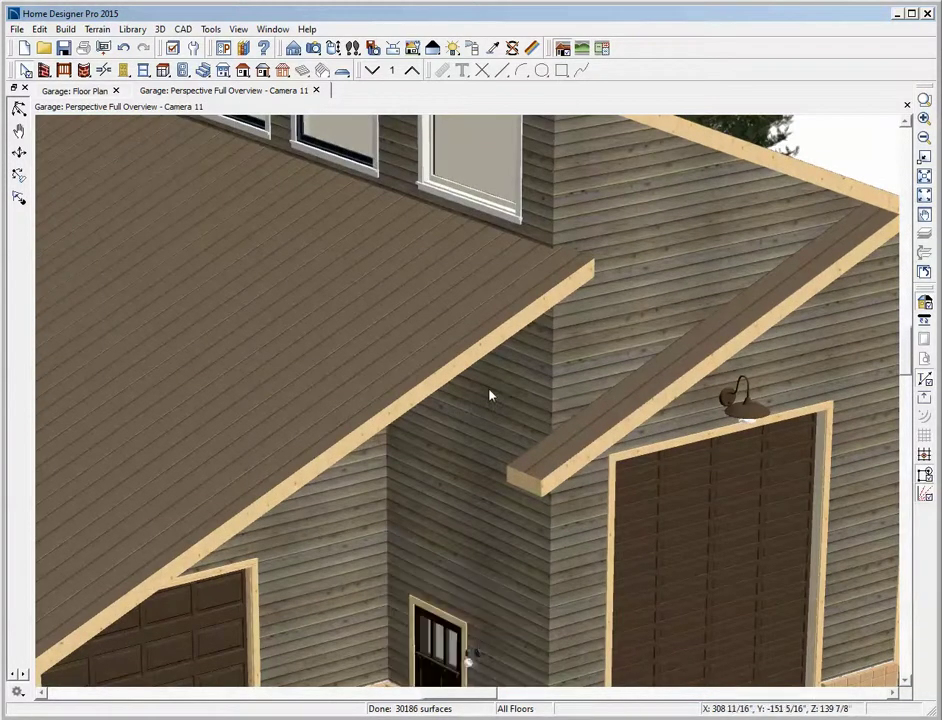
scroll(490, 396, down, 3)
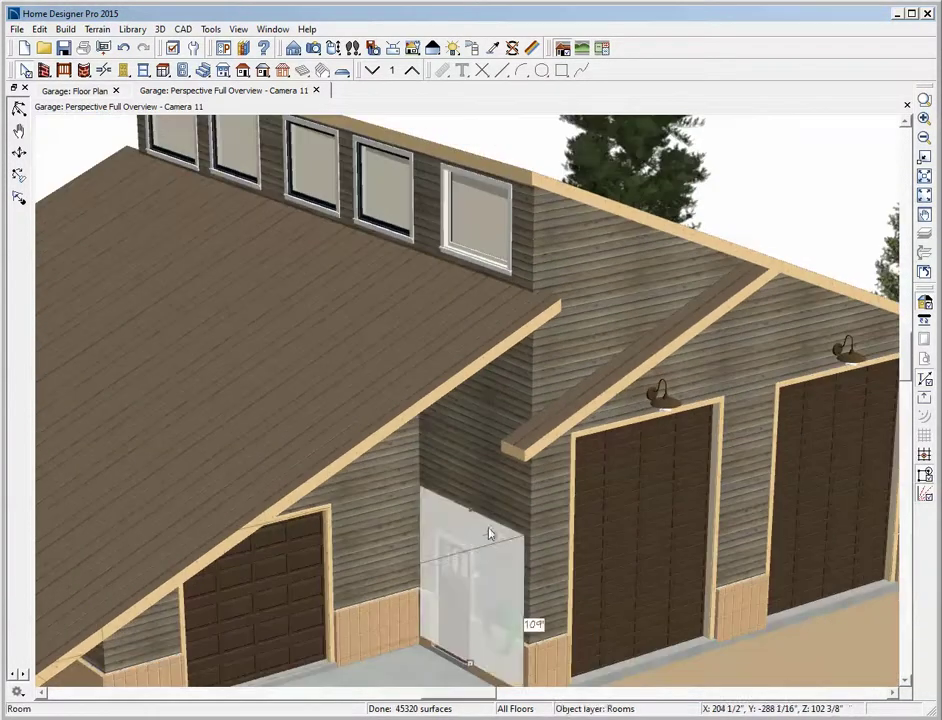
click(489, 534)
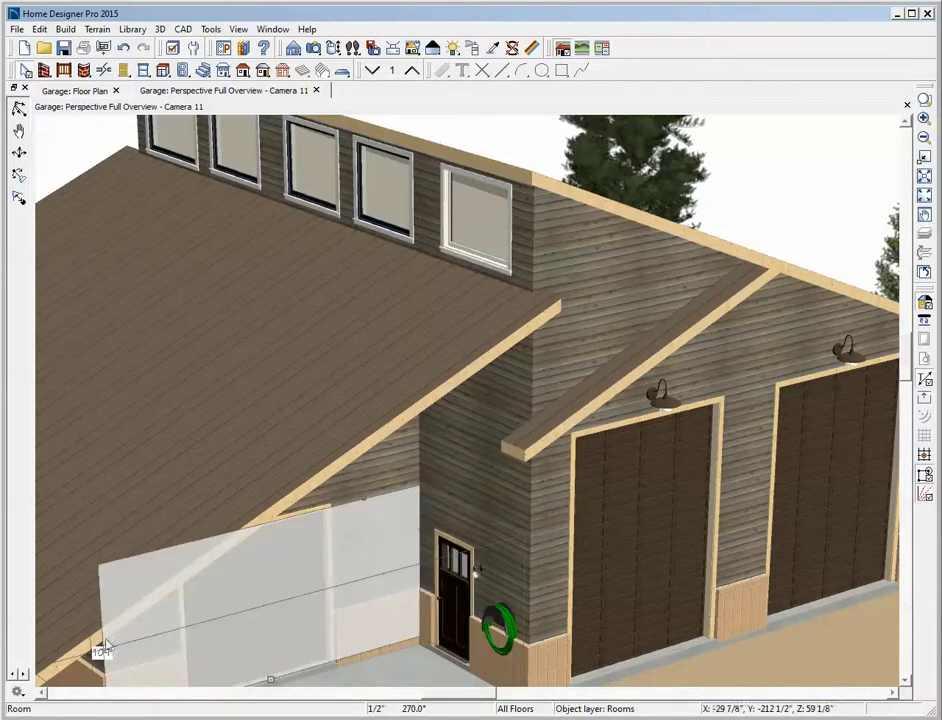
key(Tab)
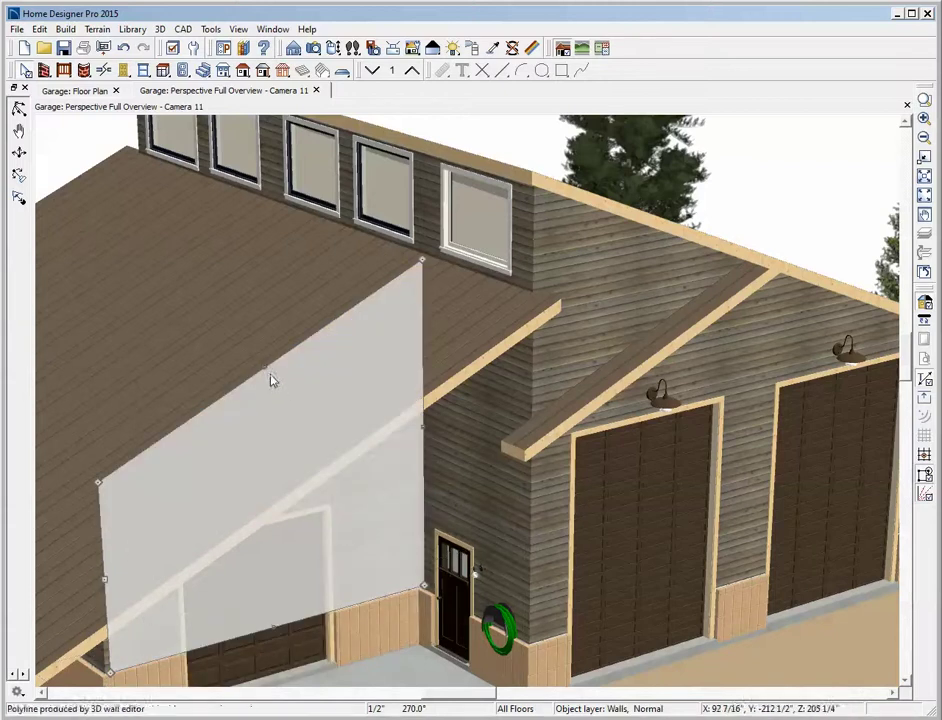
mouse_move(265, 370)
mouse_down()
mouse_move(268, 400)
mouse_move(263, 368)
mouse_up()
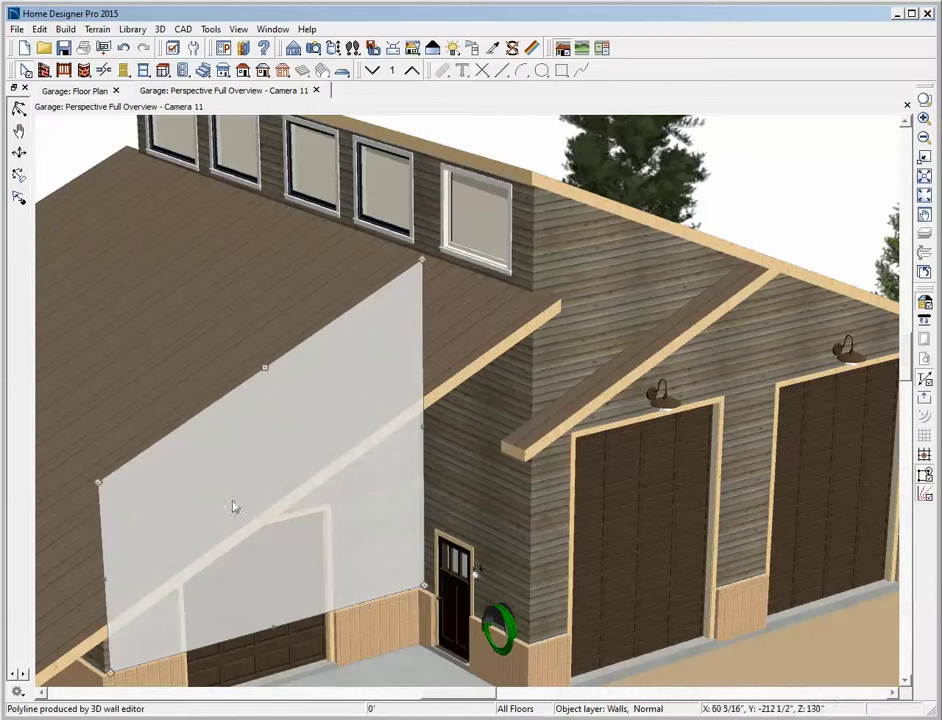
double_click(254, 450)
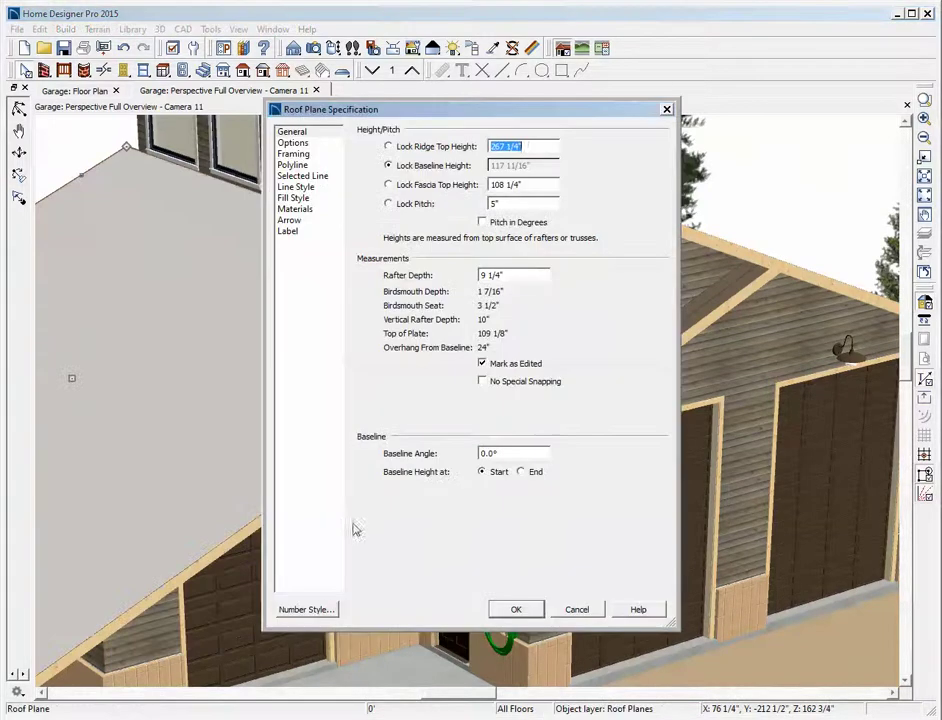
click(577, 610)
double_click(405, 529)
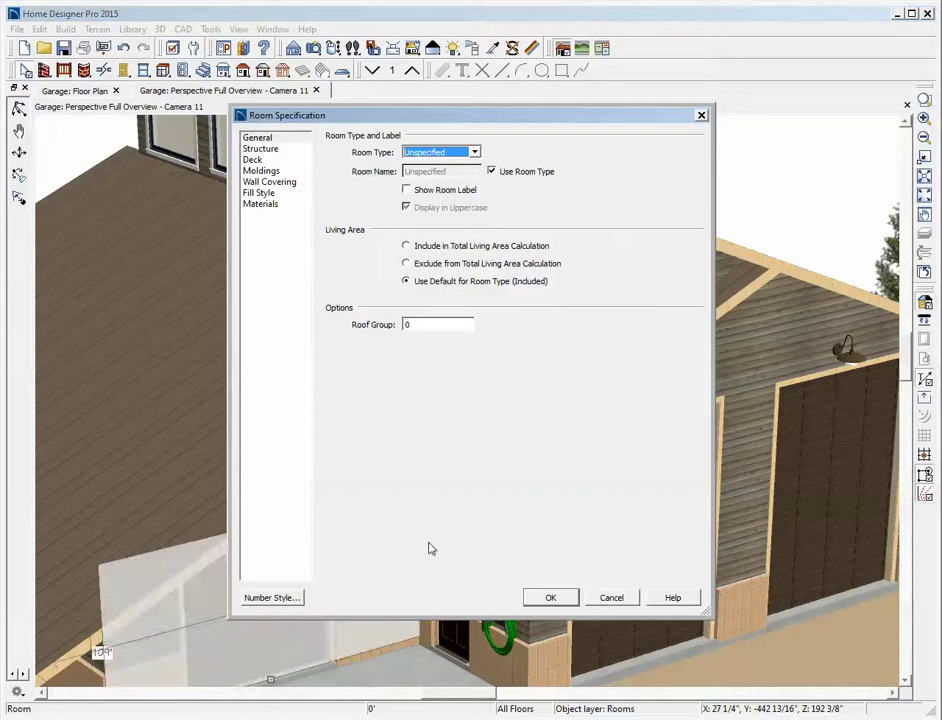
click(611, 597)
double_click(408, 464)
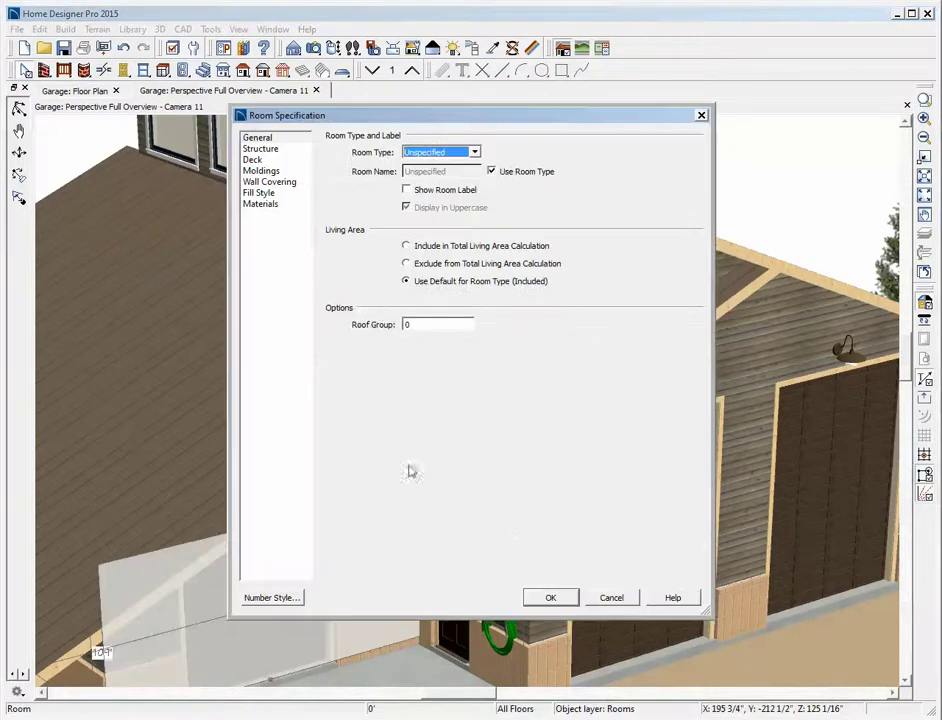
click(611, 597)
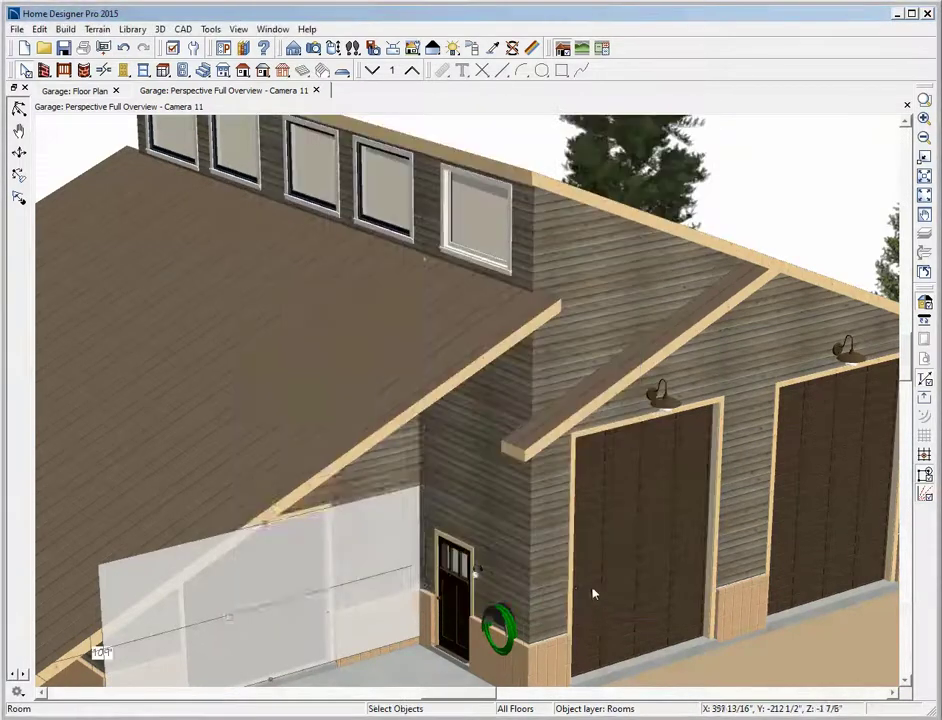
Select the wall with the small garage door and try switching the toolbars to Default Configuration.
click(181, 532)
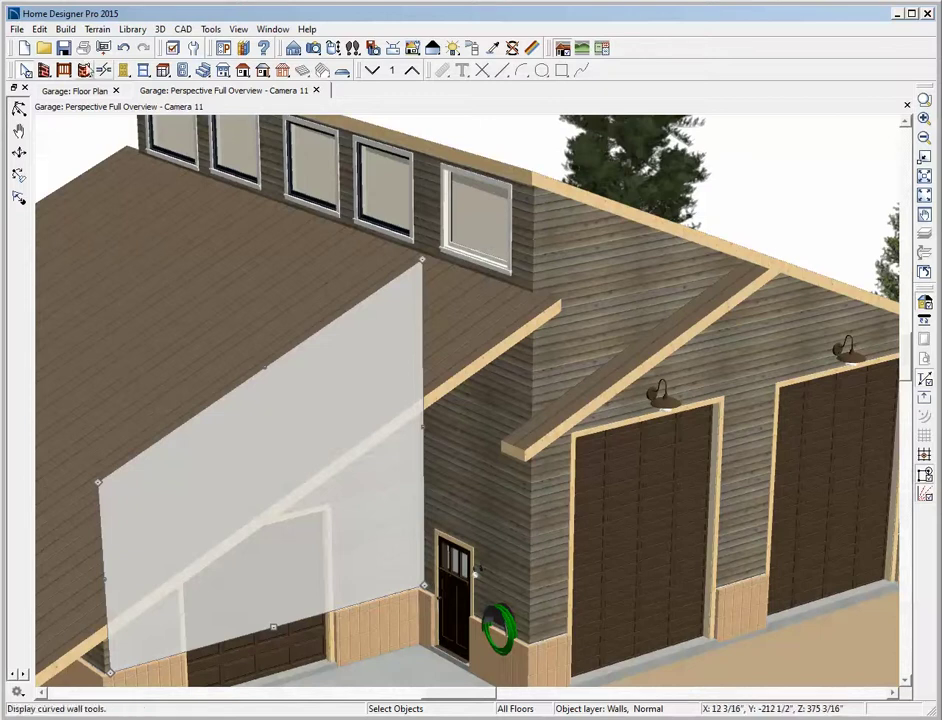
click(211, 29)
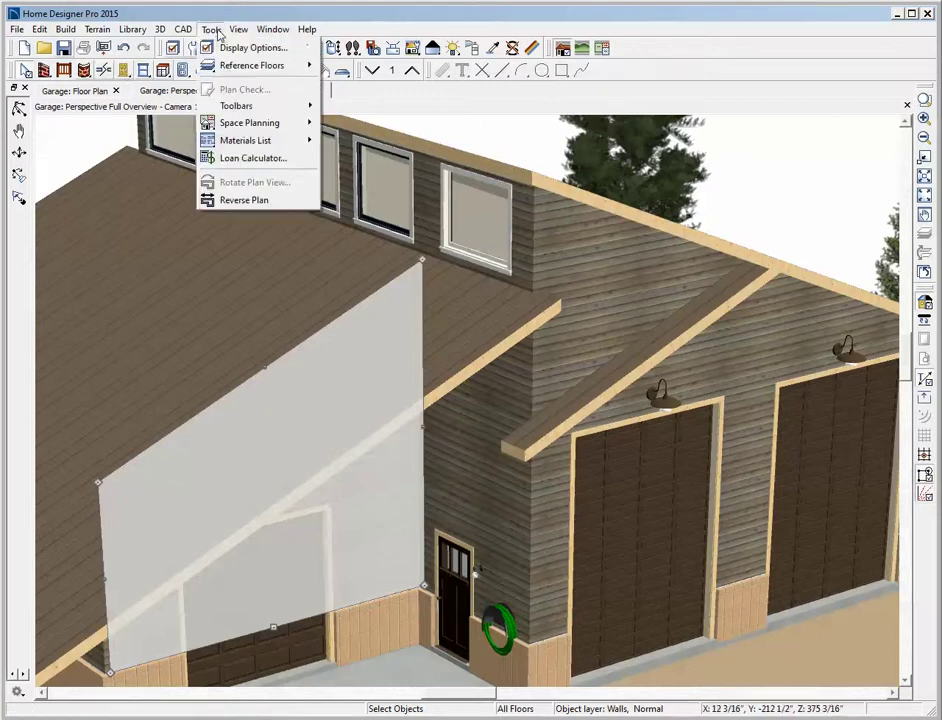
mouse_move(240, 110)
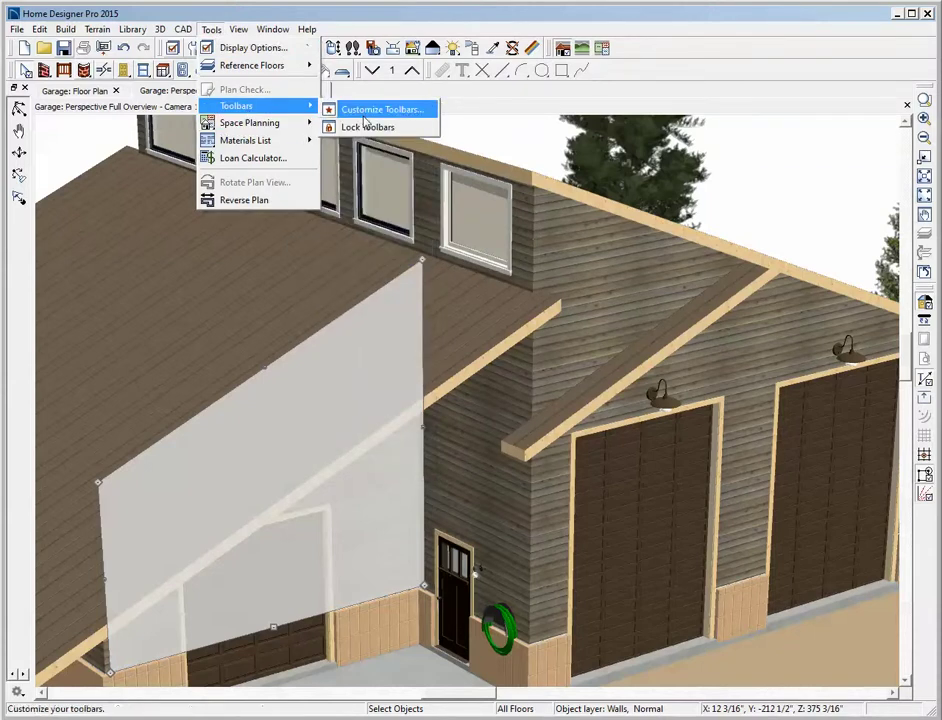
click(380, 110)
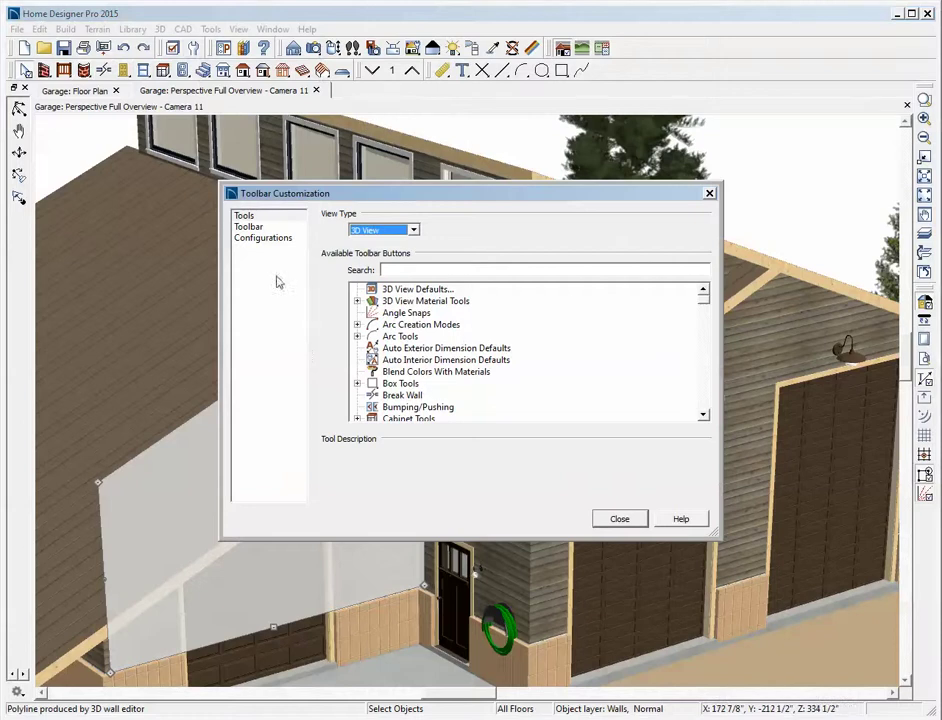
click(260, 238)
click(383, 244)
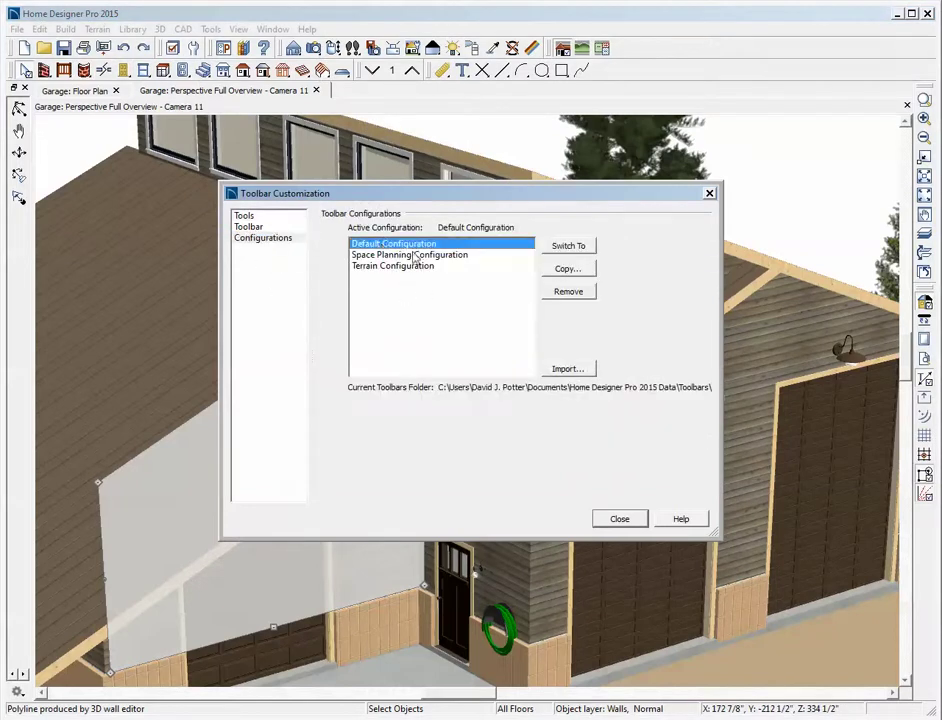
click(568, 246)
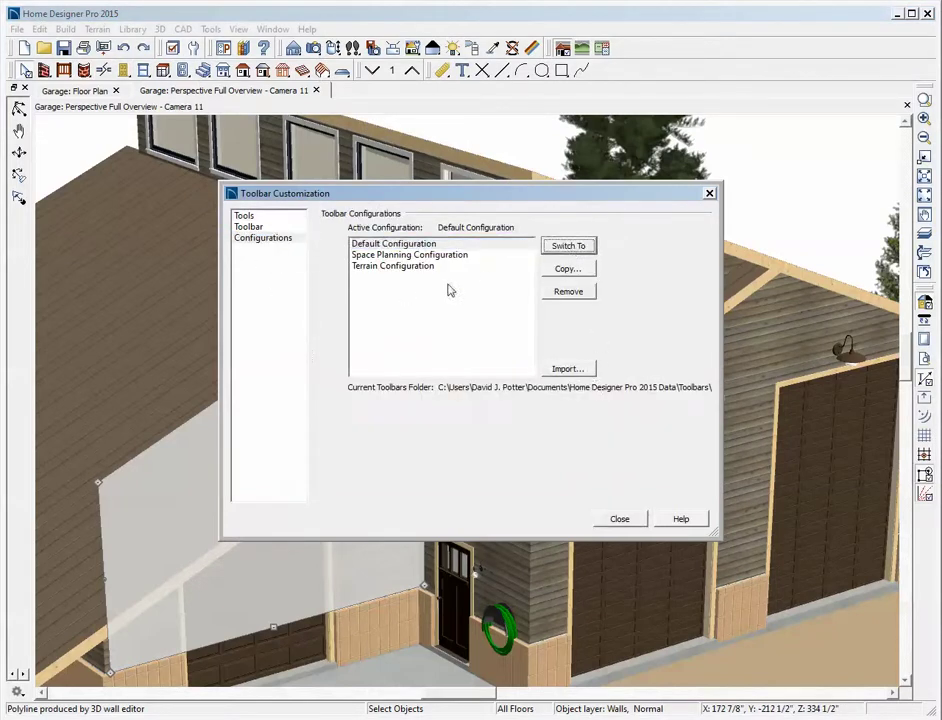
click(634, 519)
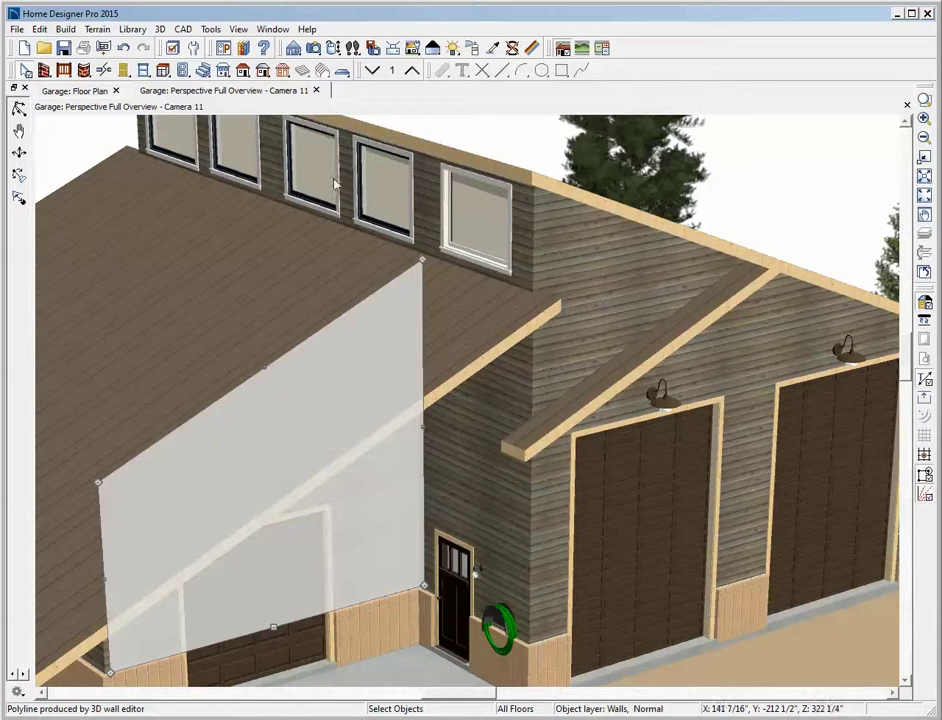
Check the toolbar list for the 3D view and search the available toolbar buttons for "edit".
click(205, 31)
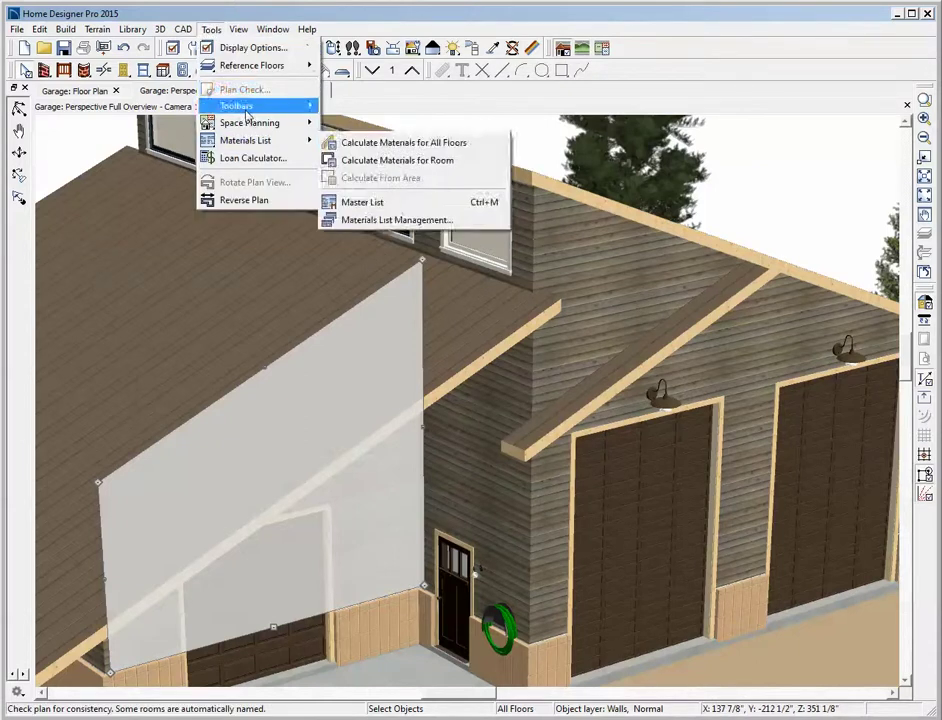
mouse_move(312, 106)
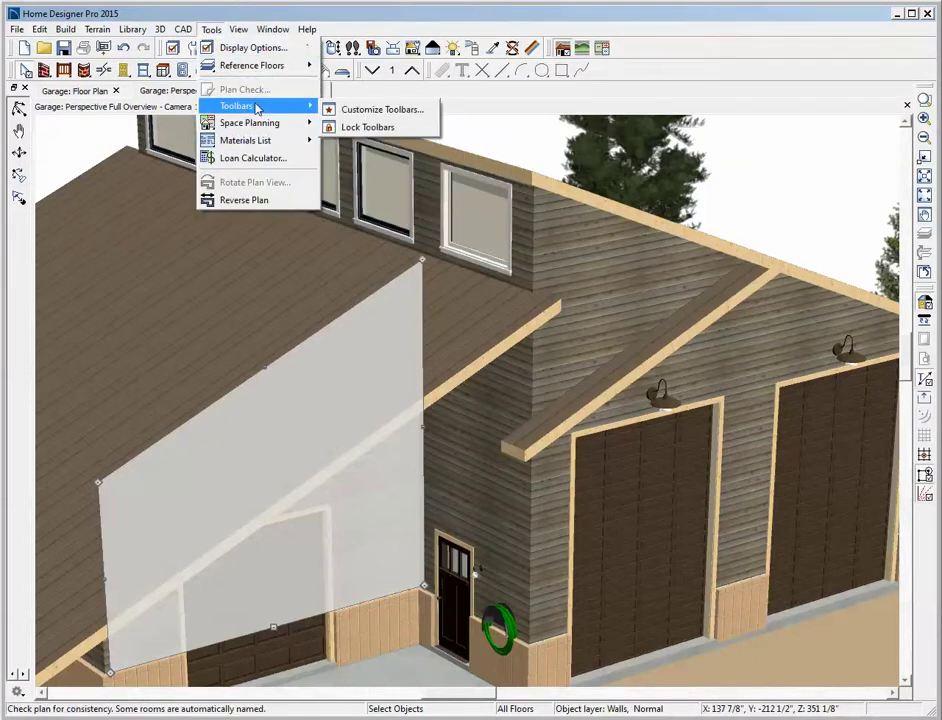
click(348, 112)
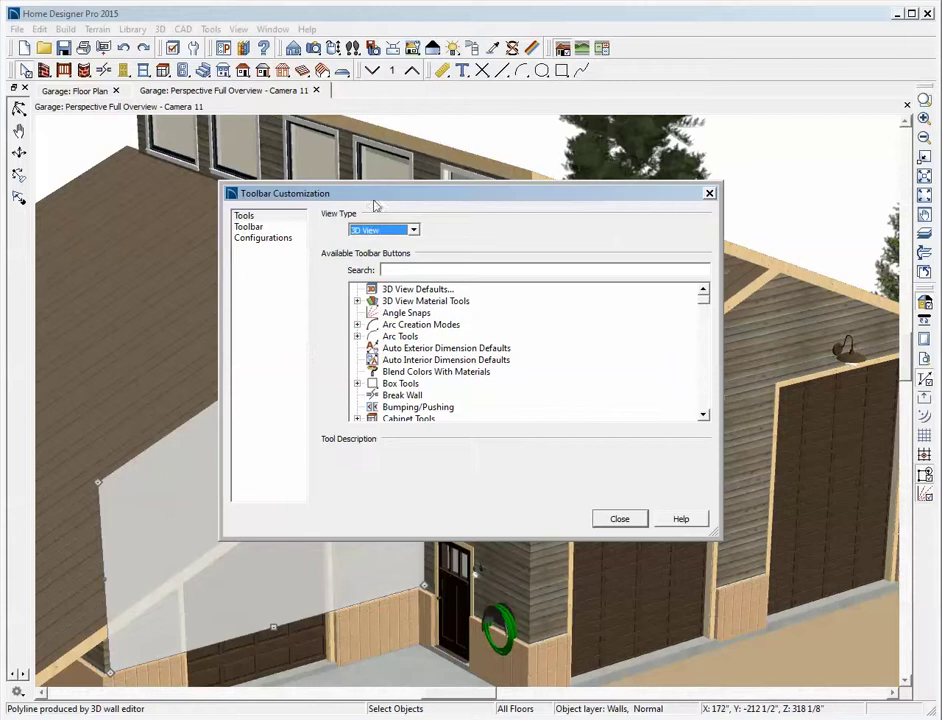
click(247, 228)
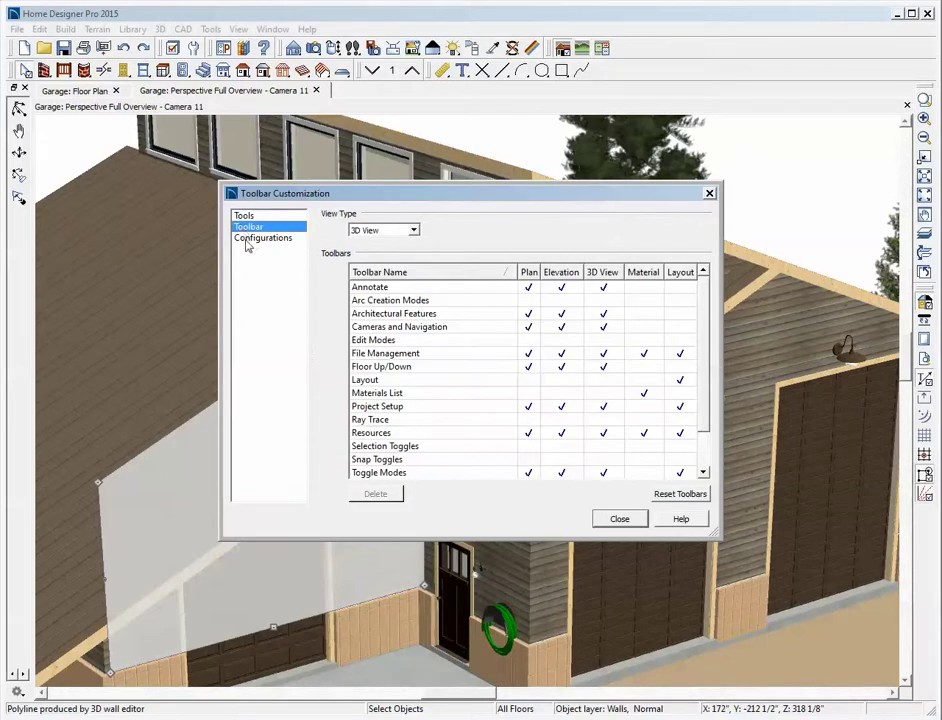
click(245, 216)
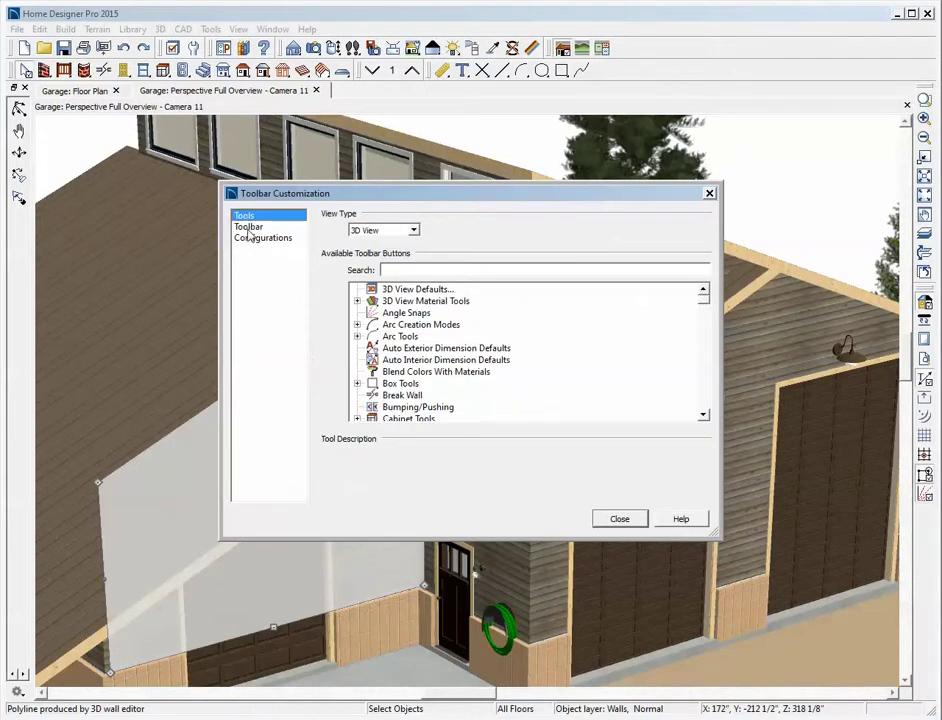
click(405, 268)
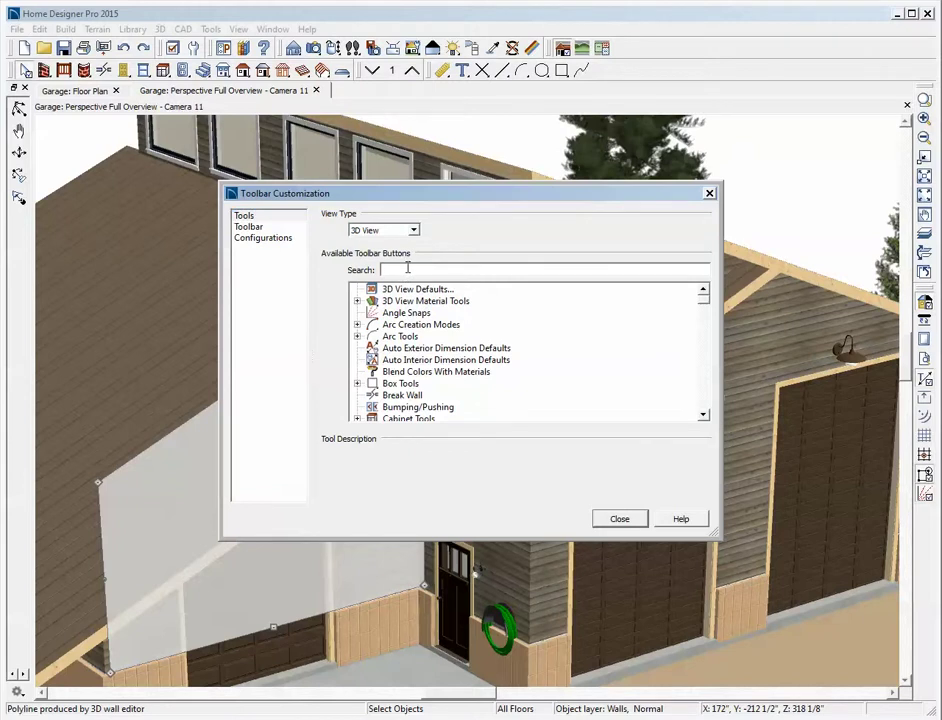
text(edit)
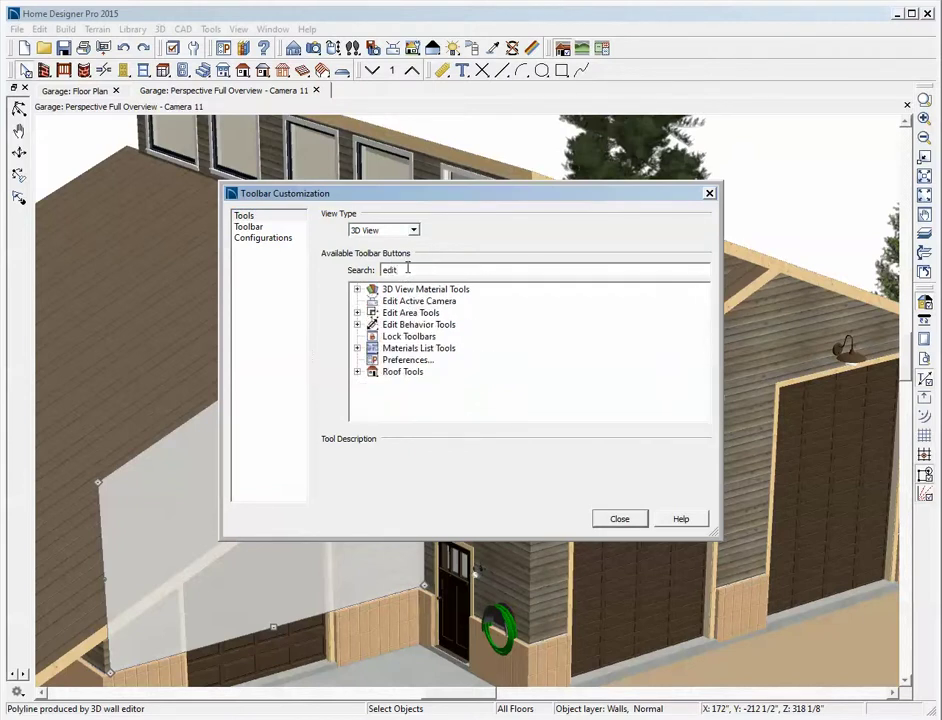
key(Tab)
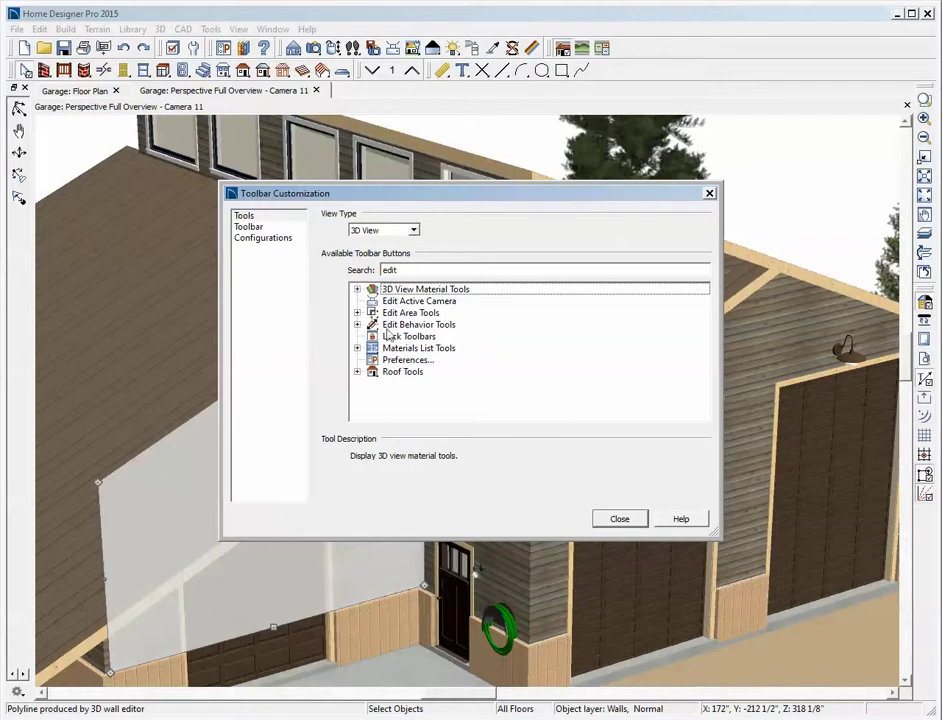
click(642, 519)
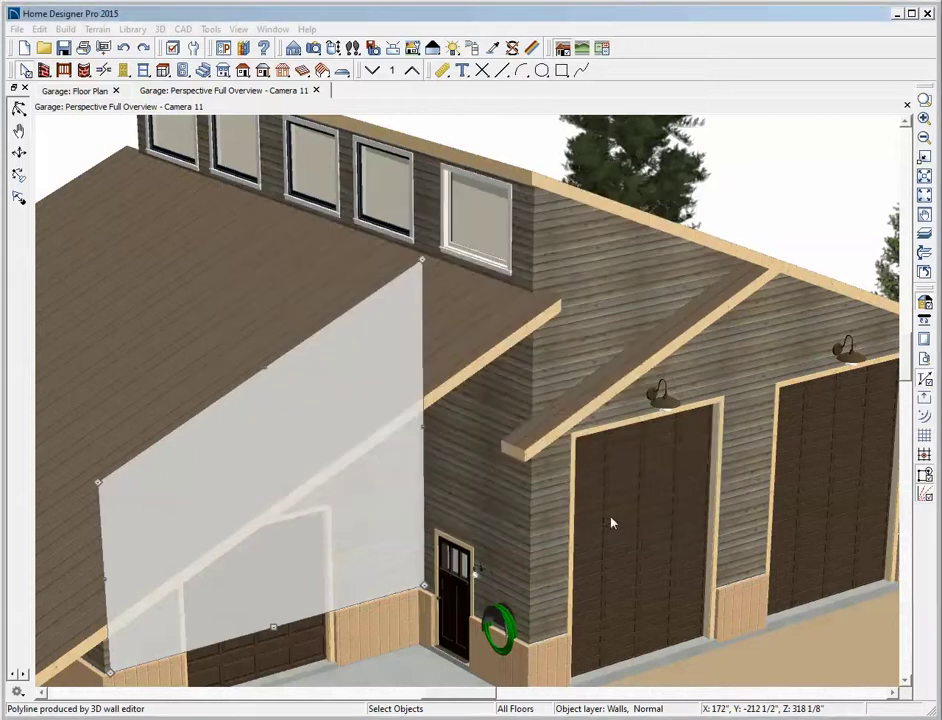
Apply the Default Configuration to the toolbars once more.
click(209, 29)
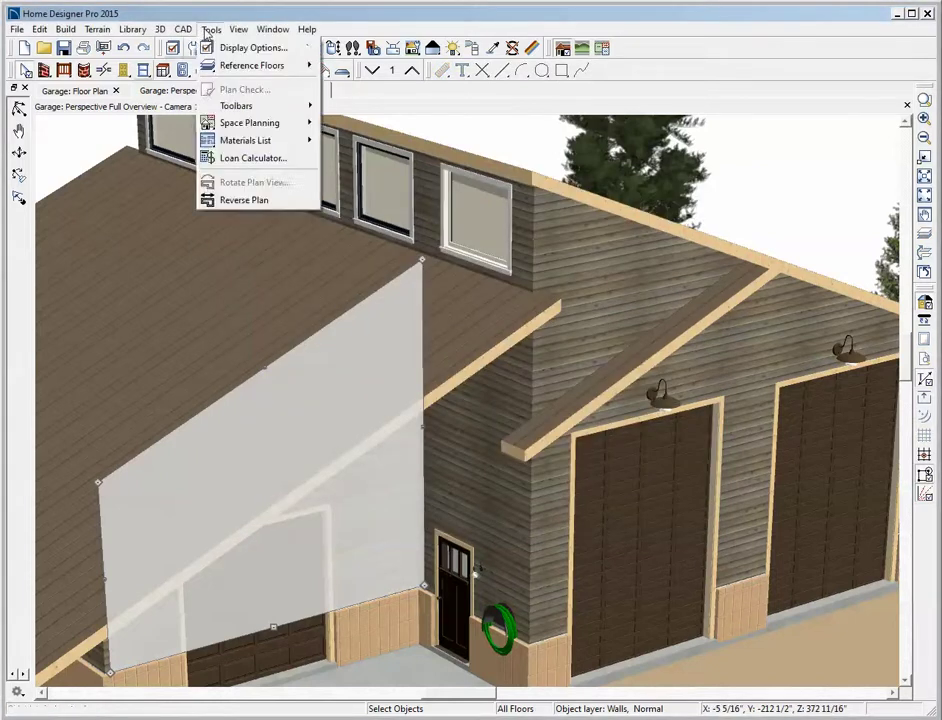
mouse_move(240, 110)
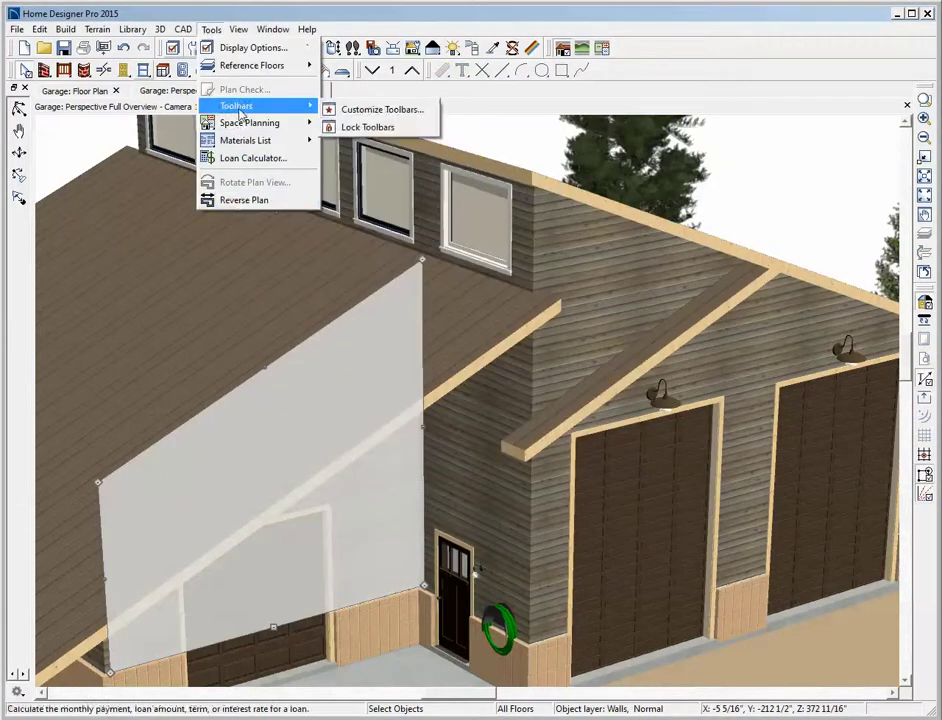
click(358, 109)
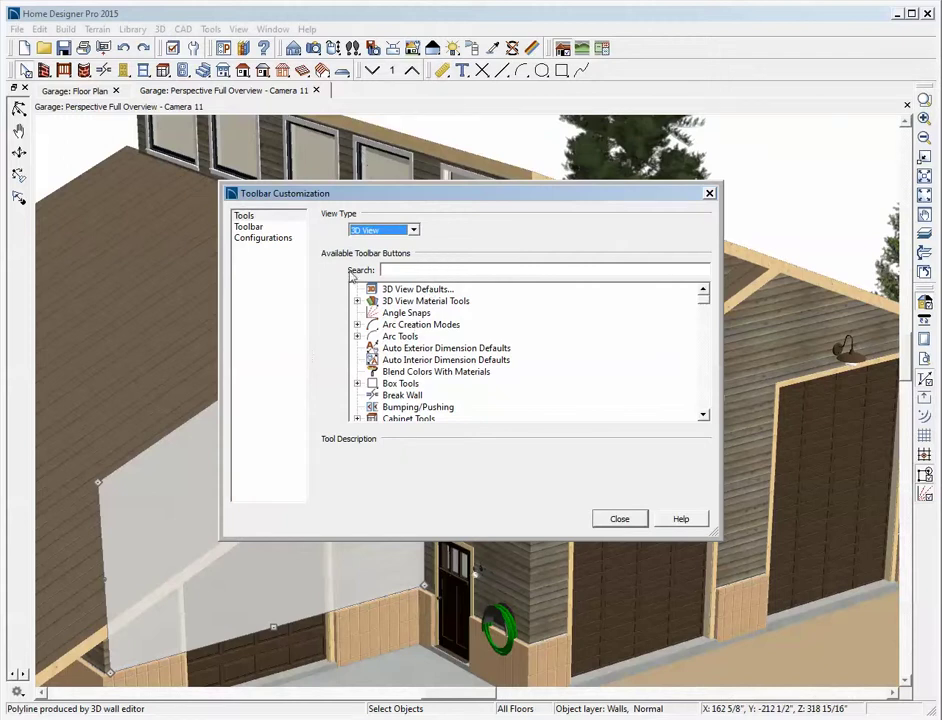
click(265, 238)
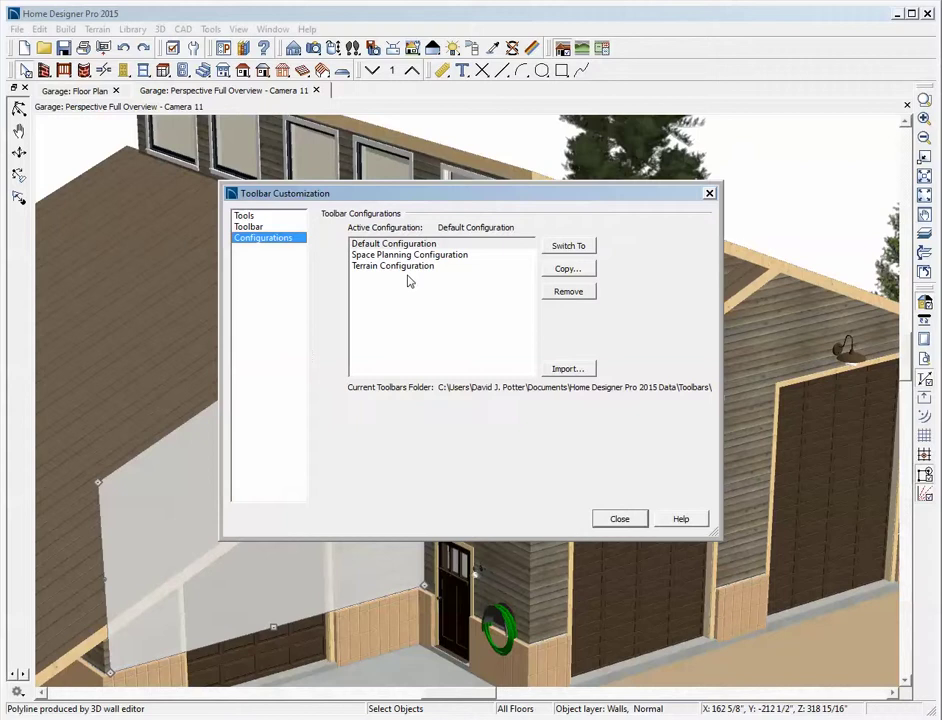
click(395, 245)
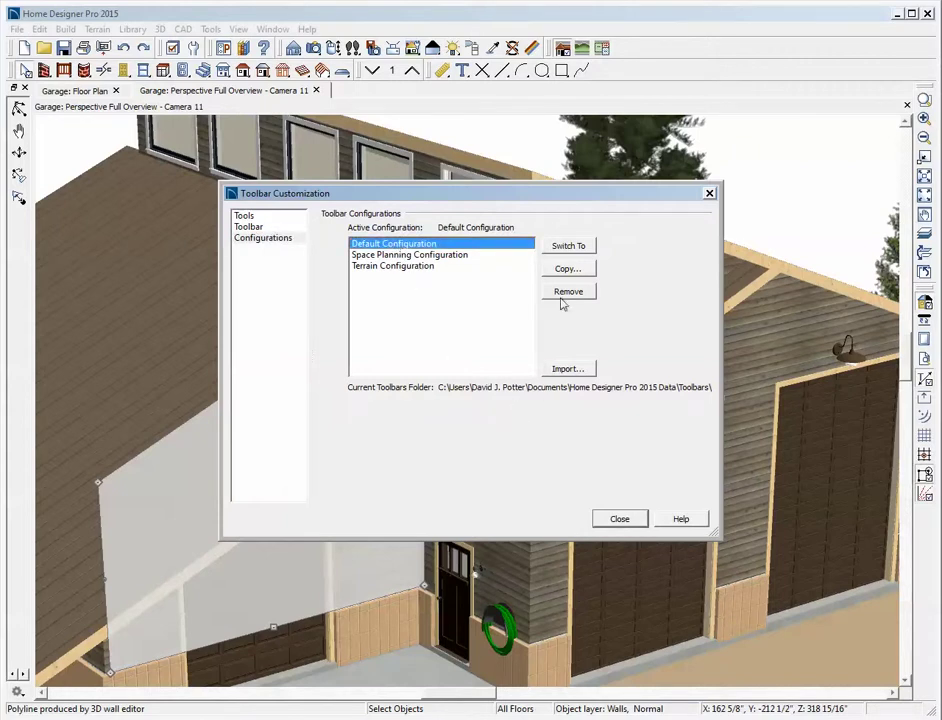
click(570, 246)
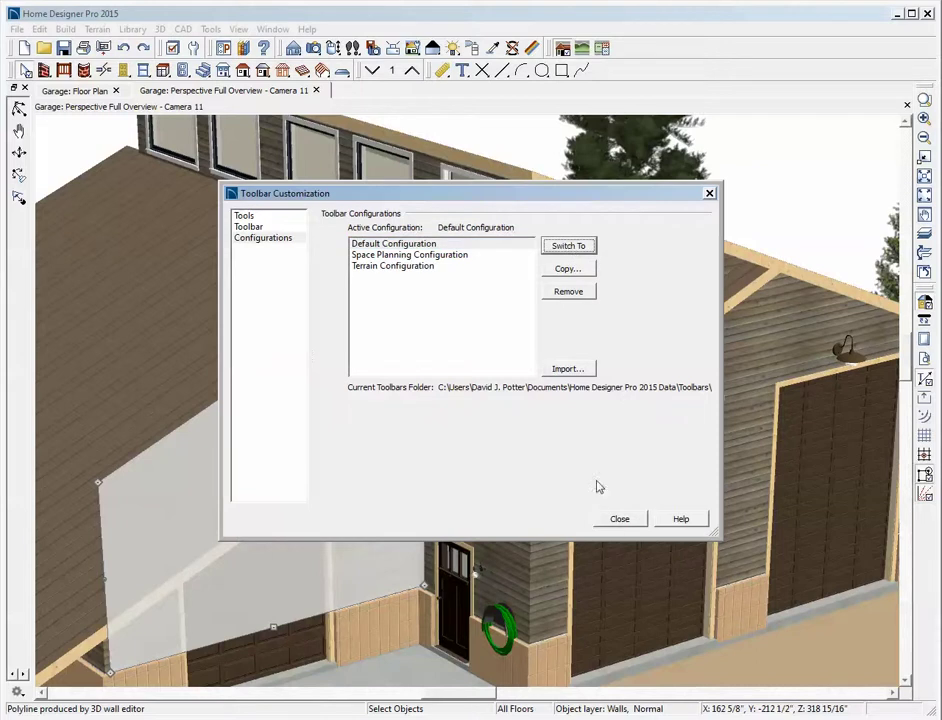
click(620, 519)
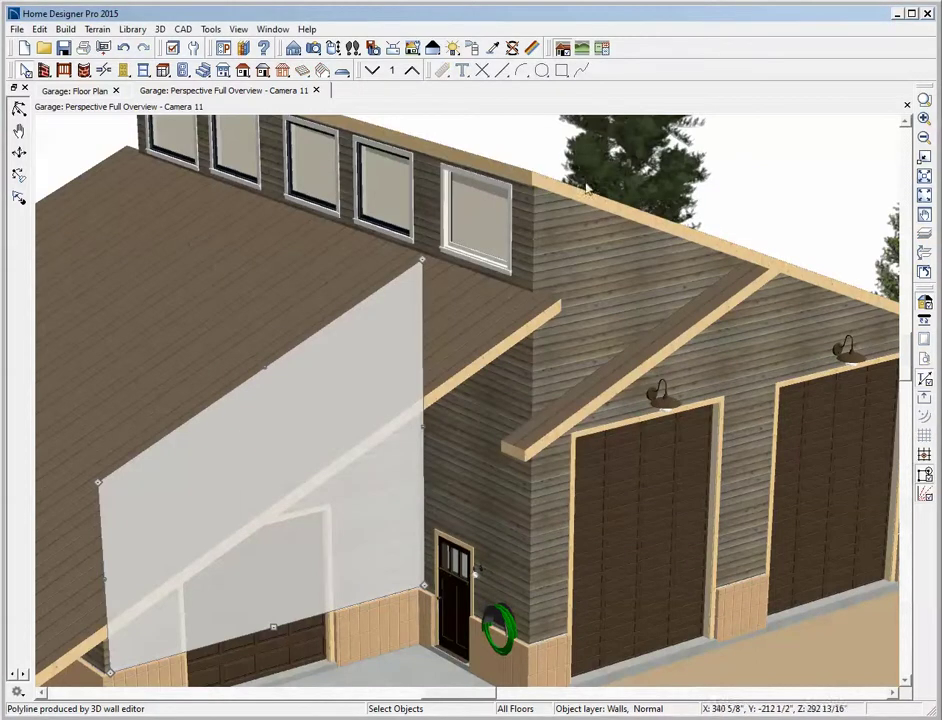
Save the garage plan, close its 3D and floor plan views, and exit the program.
click(17, 29)
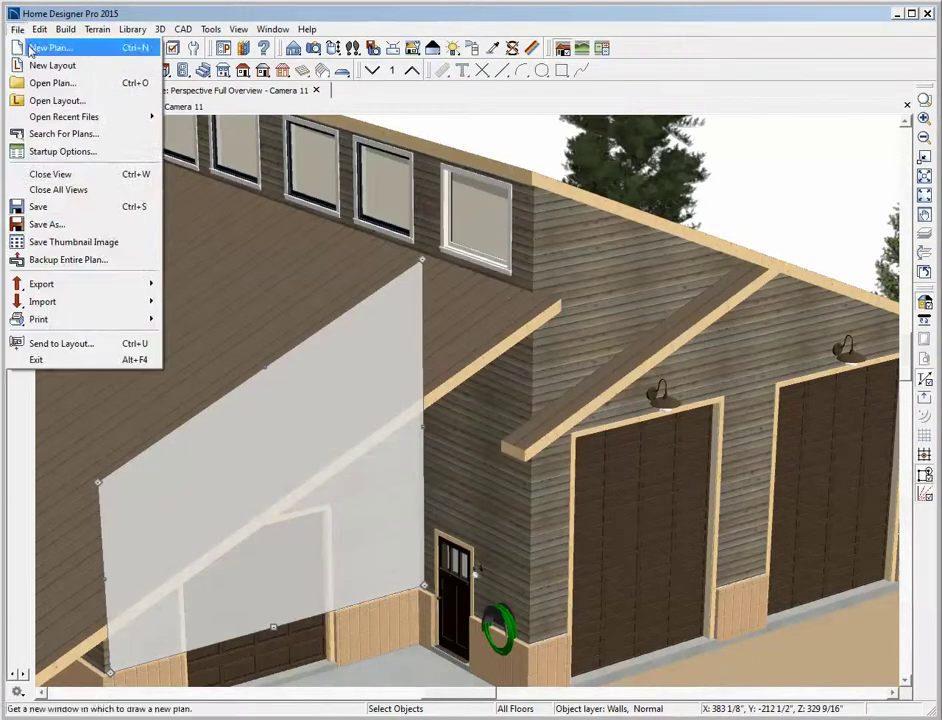
click(66, 208)
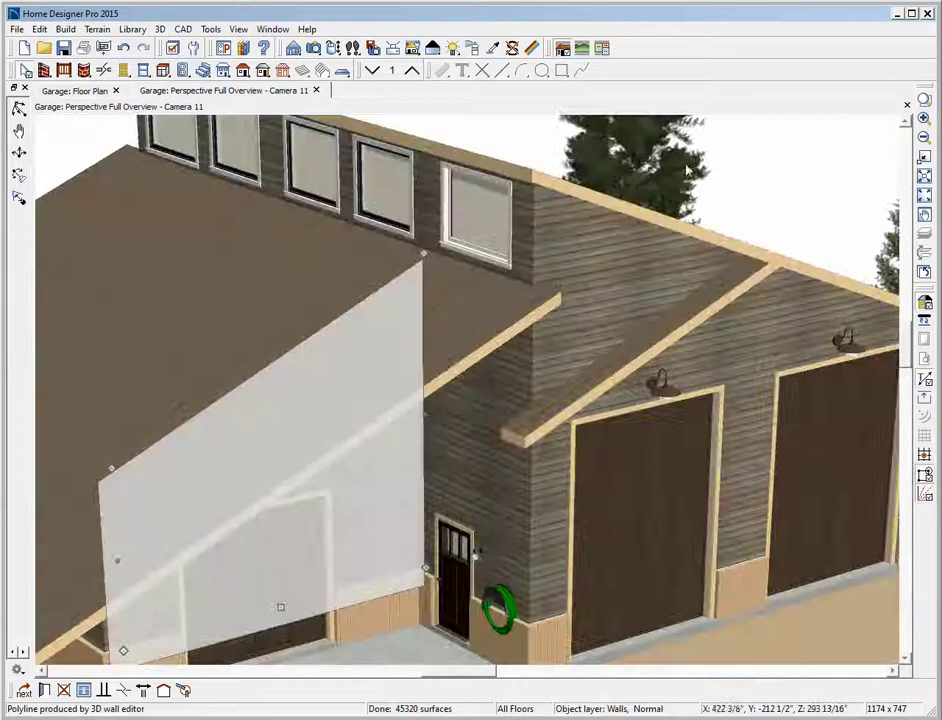
click(906, 106)
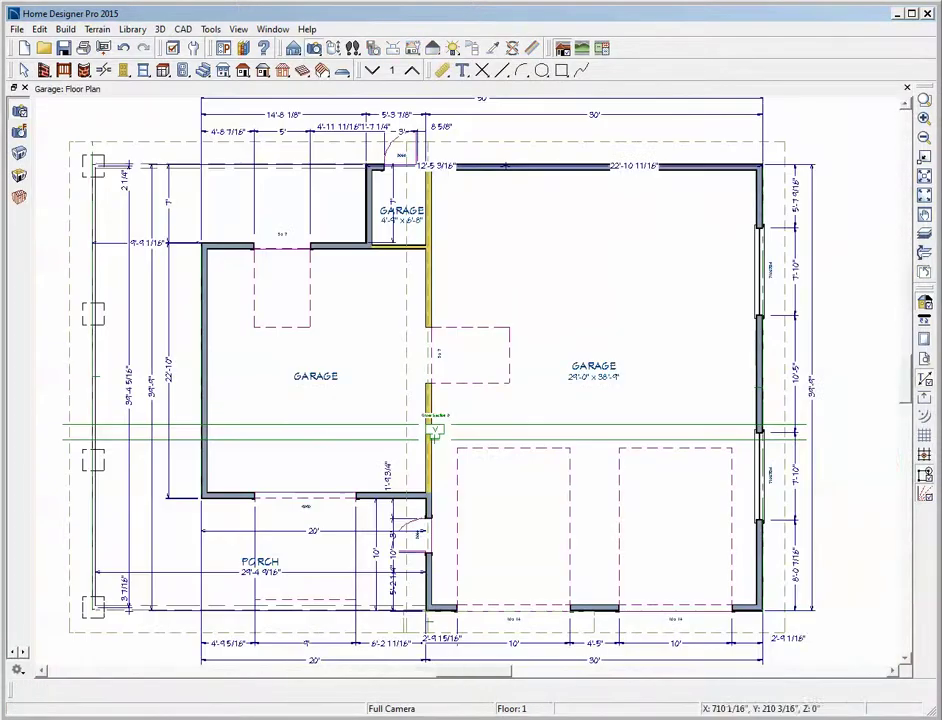
click(907, 89)
click(927, 14)
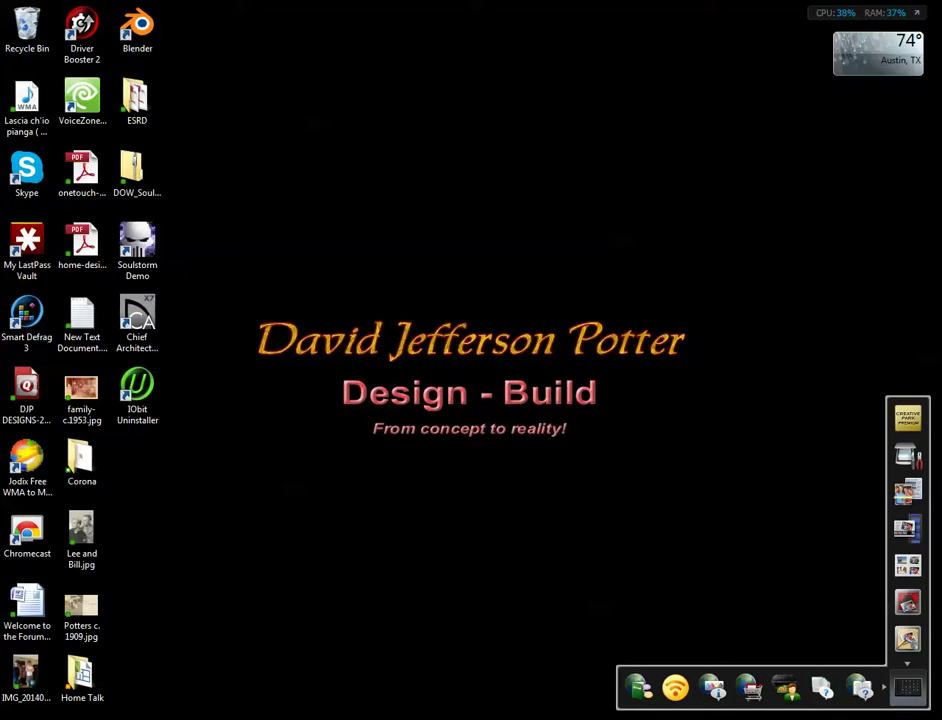
Relaunch Home Designer Pro 2015 (64 bit) without associating plan, layout and library files, and reopen Garage.plan.
click(907, 688)
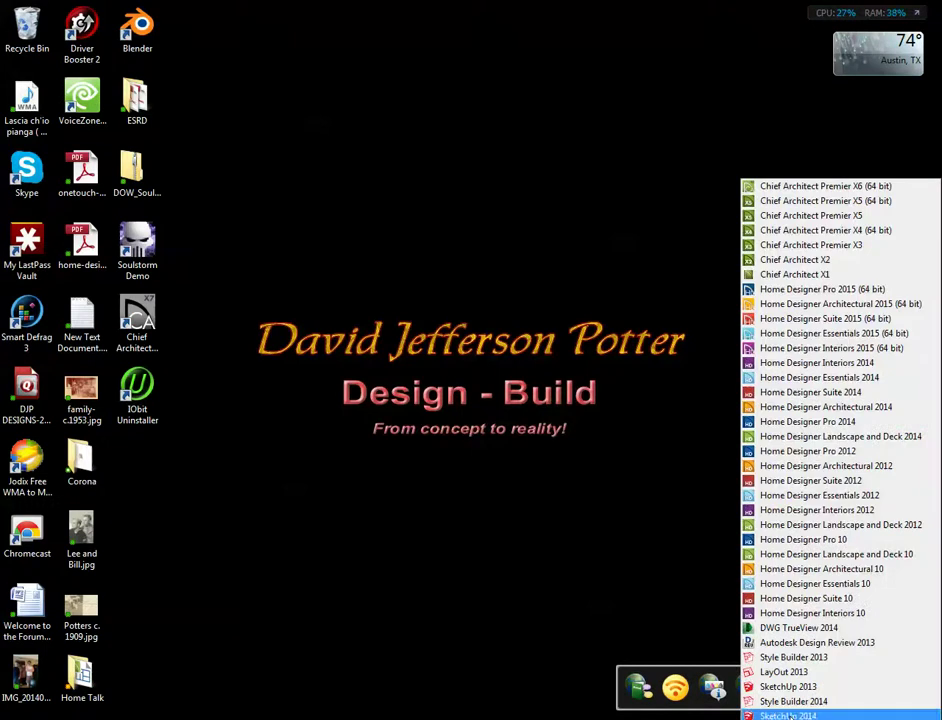
click(822, 292)
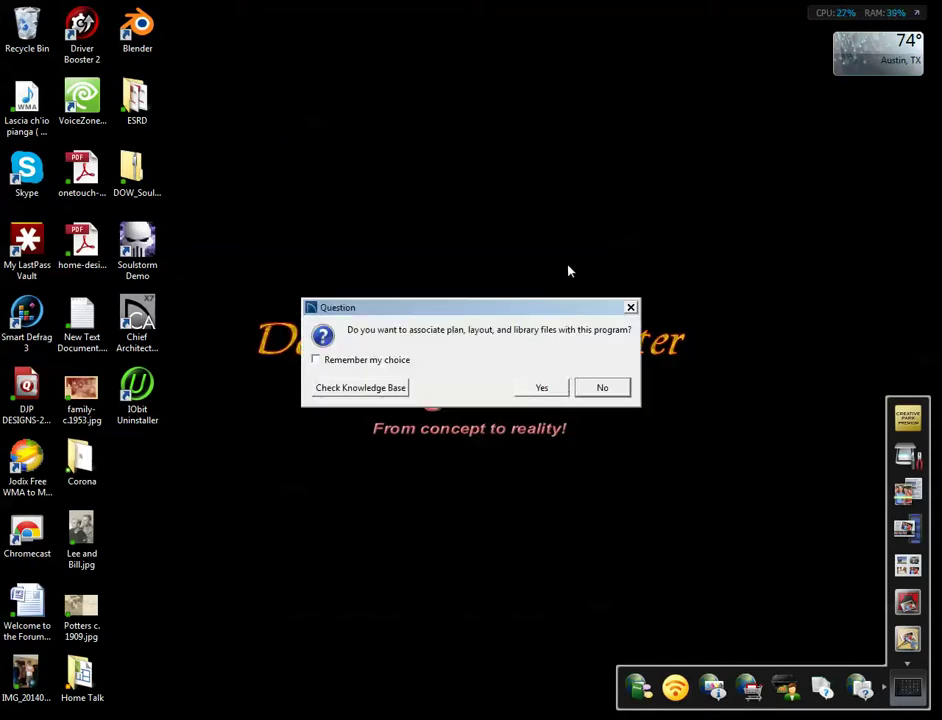
click(594, 388)
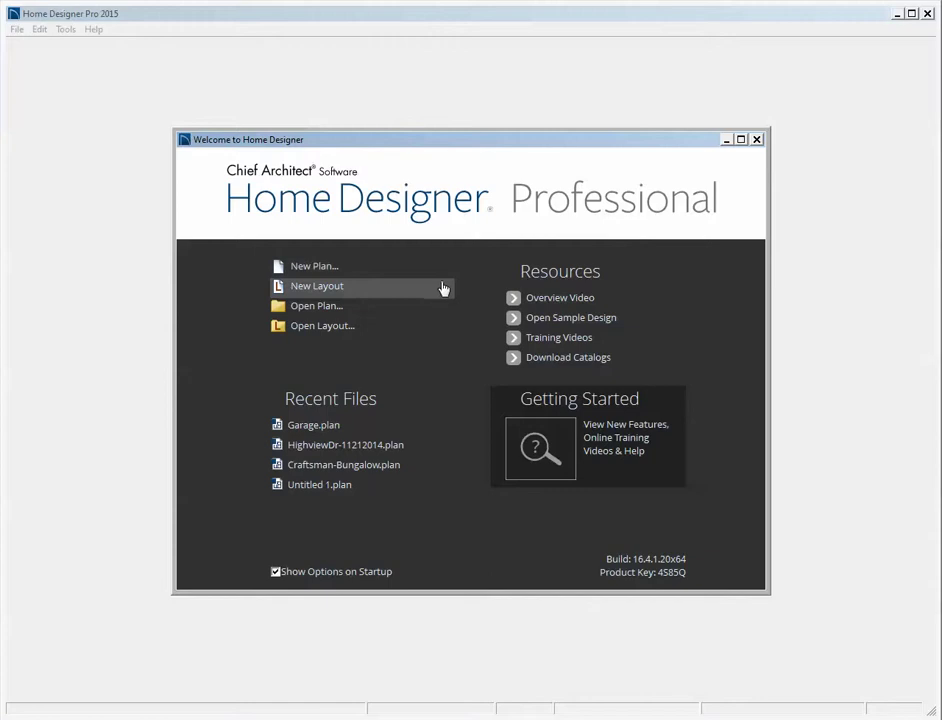
click(335, 435)
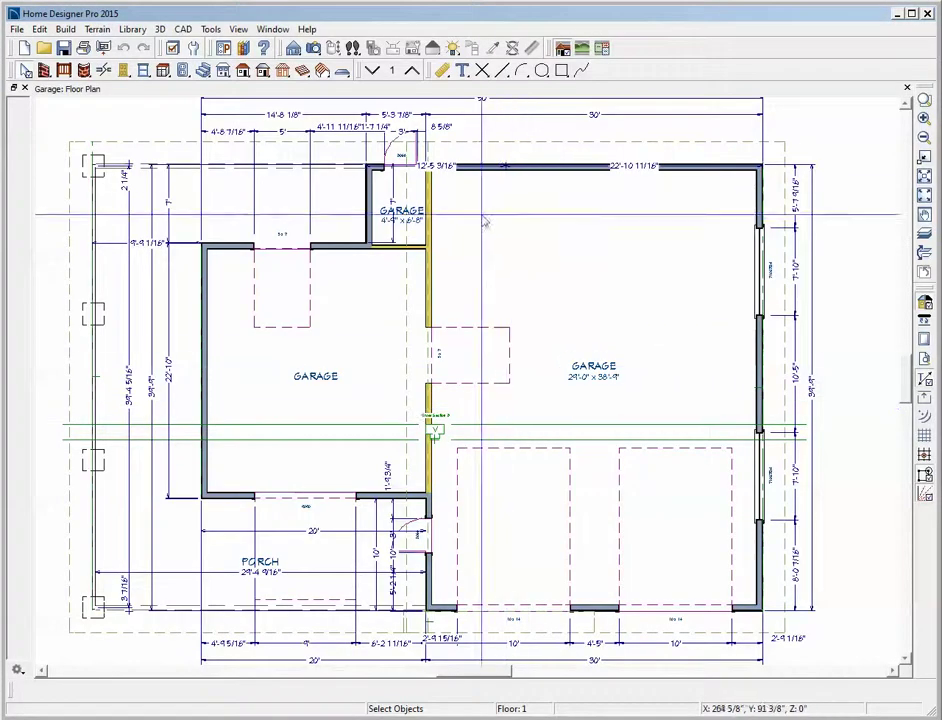
Go up to the attic floor and check the wall type of the long rear attic wall in its specification.
click(430, 272)
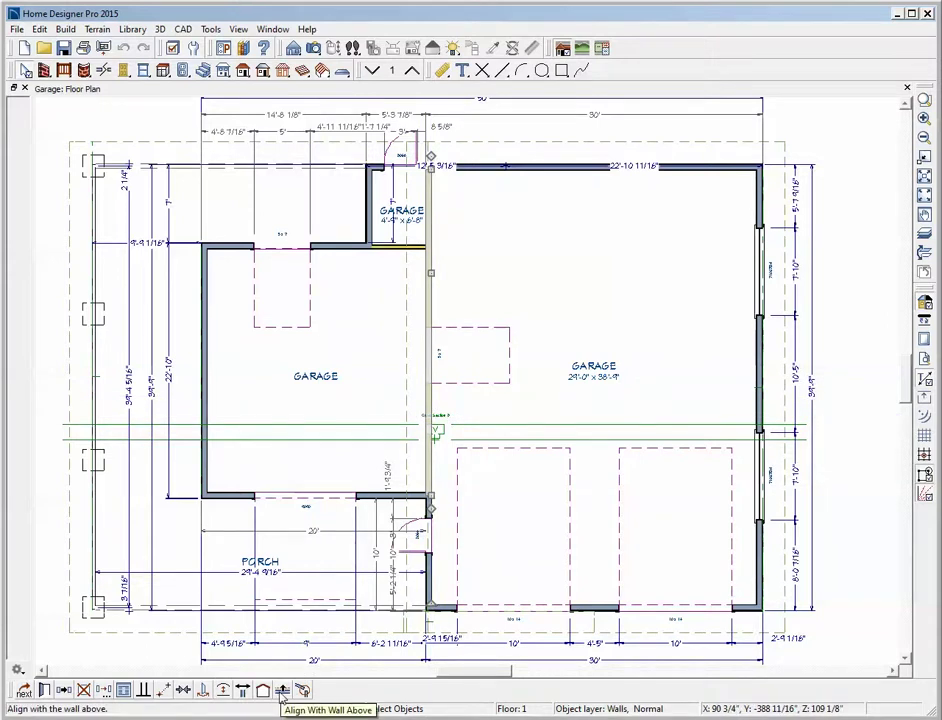
click(416, 72)
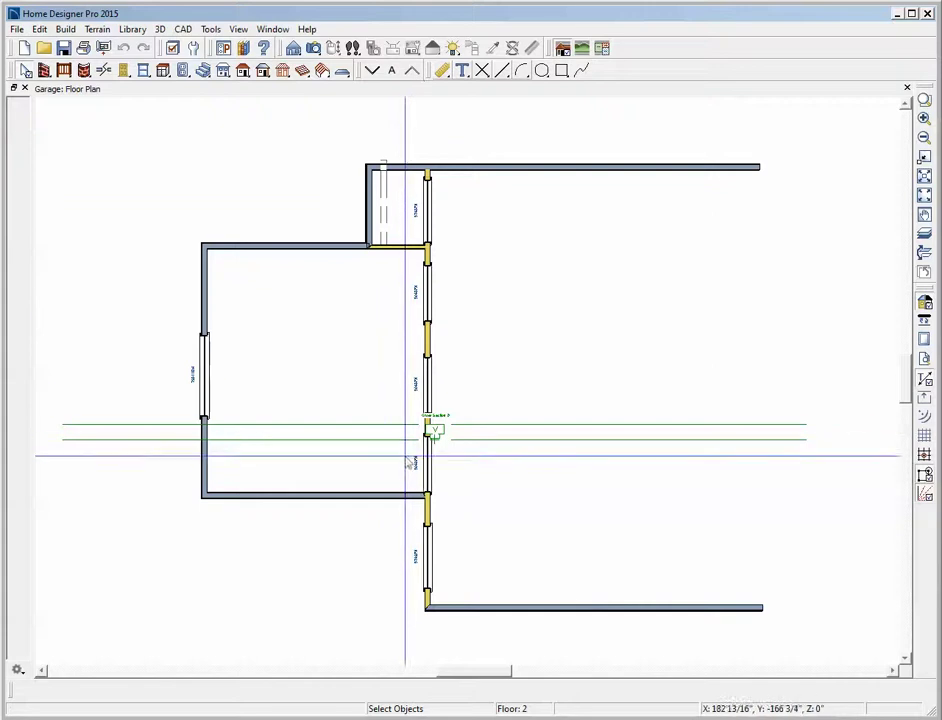
scroll(430, 165, up, 4)
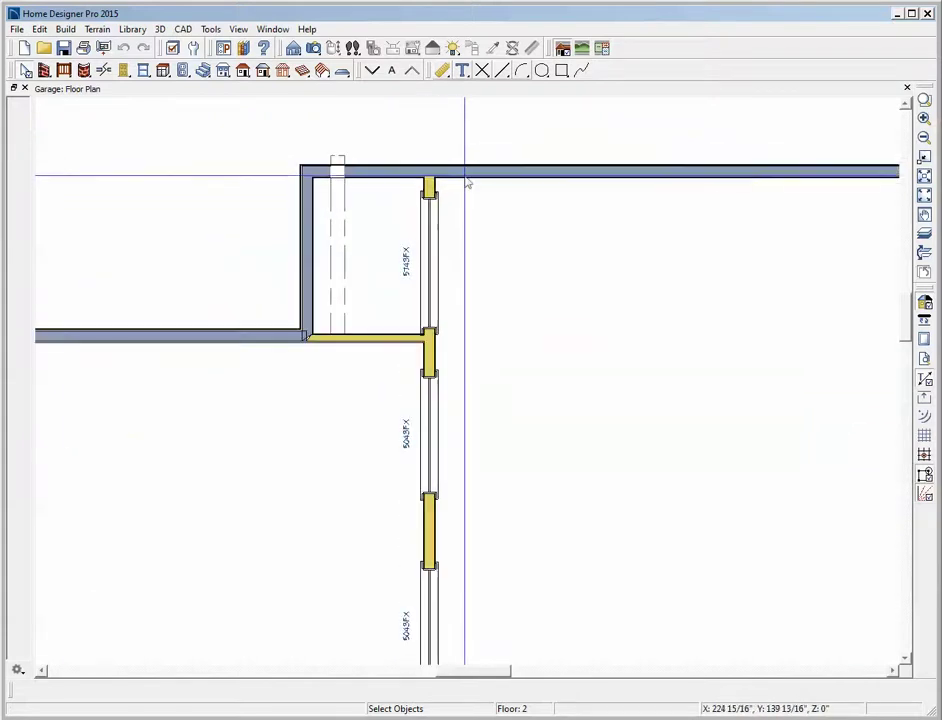
click(467, 175)
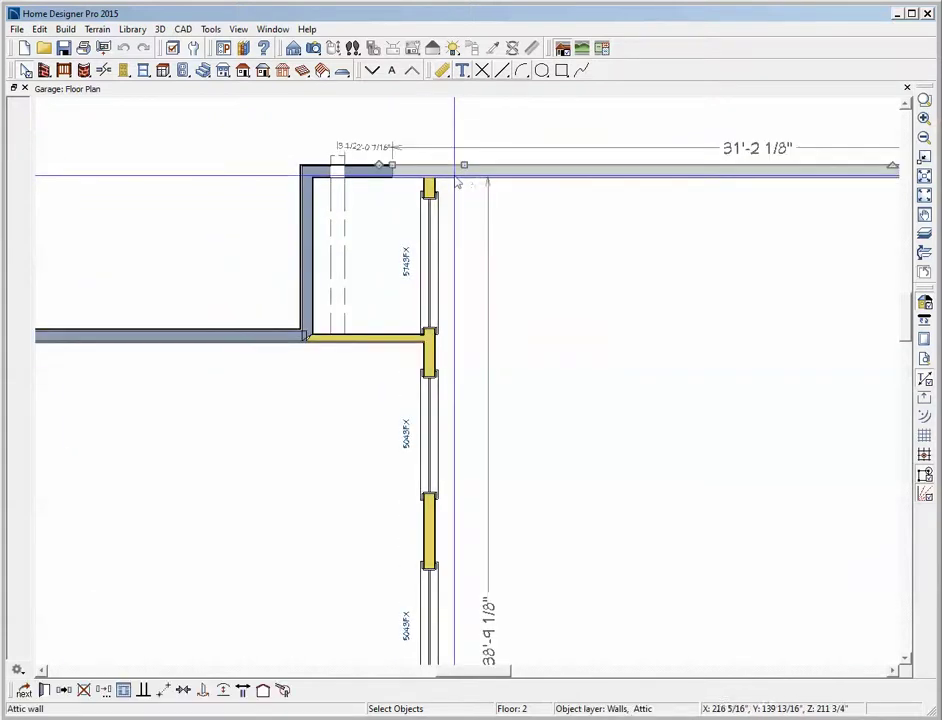
click(45, 690)
click(224, 319)
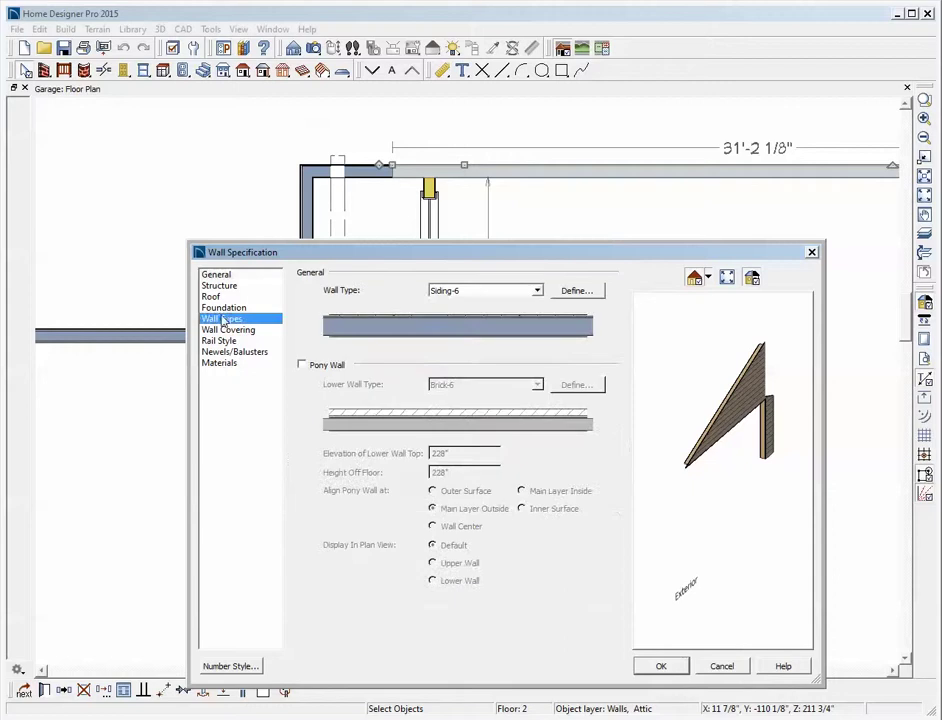
click(722, 666)
Check the wall type of the attic wall that holds the row of five fixed windows.
click(430, 345)
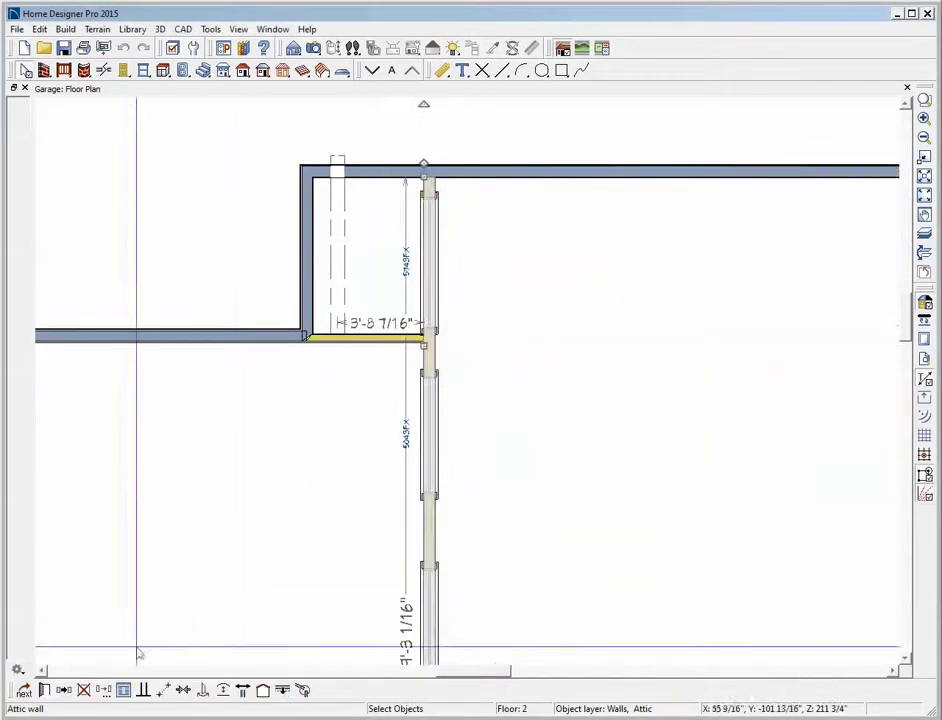
click(44, 690)
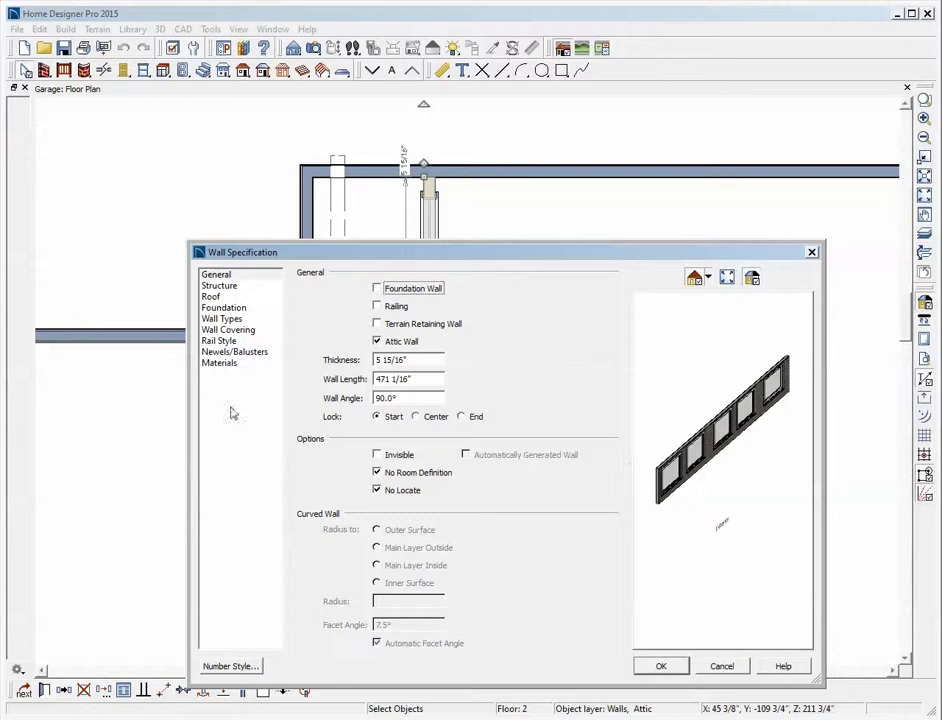
click(220, 319)
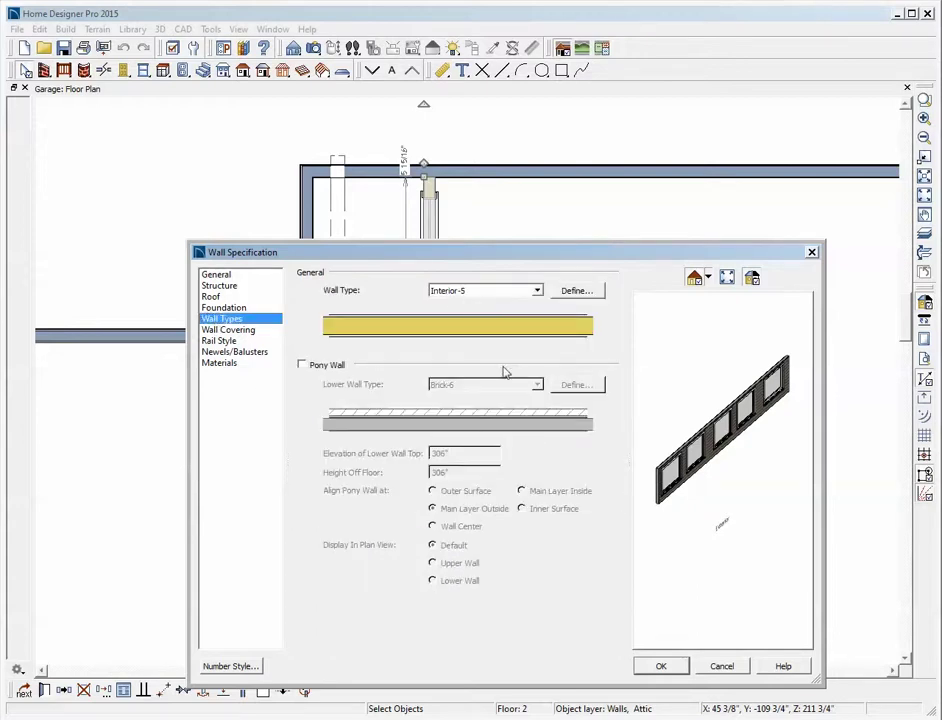
click(728, 667)
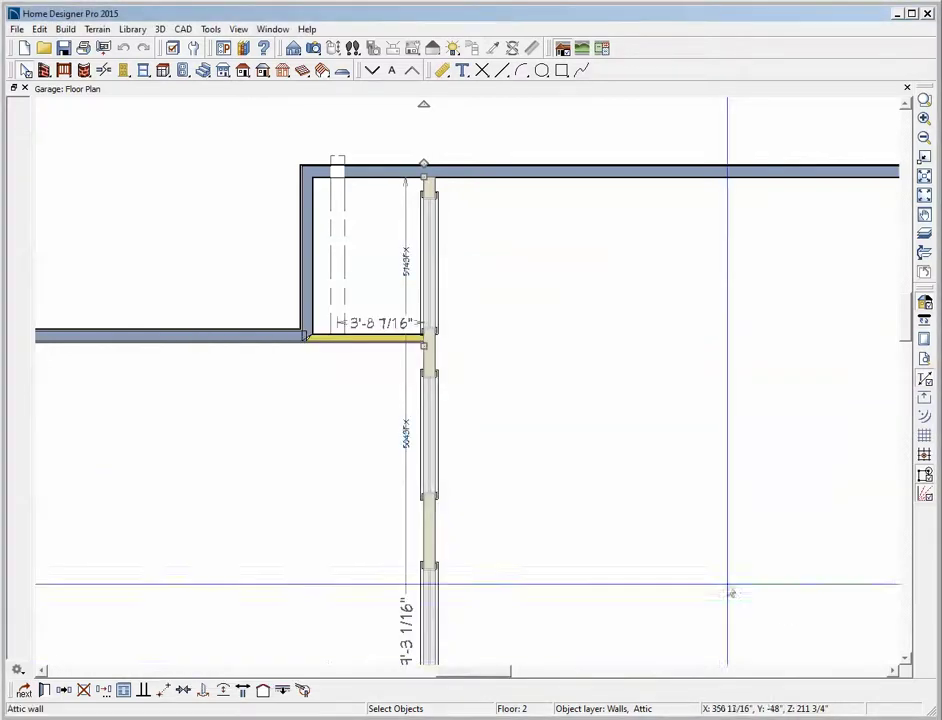
Return to floor 1 and check the wall type of the central wall dividing the two main garage areas.
scroll(715, 483, down, 5)
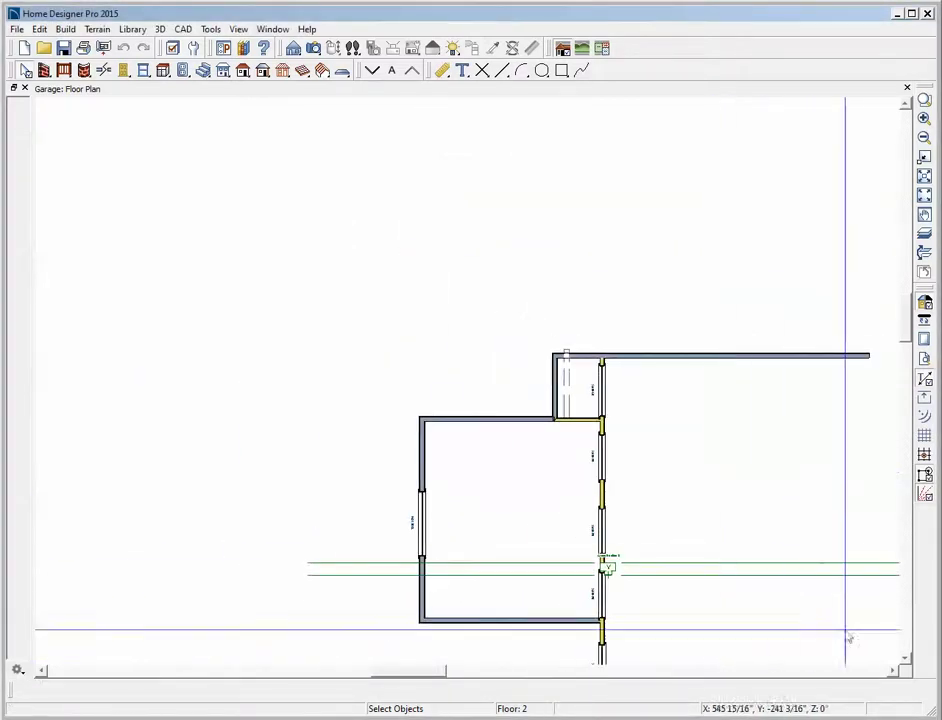
click(906, 660)
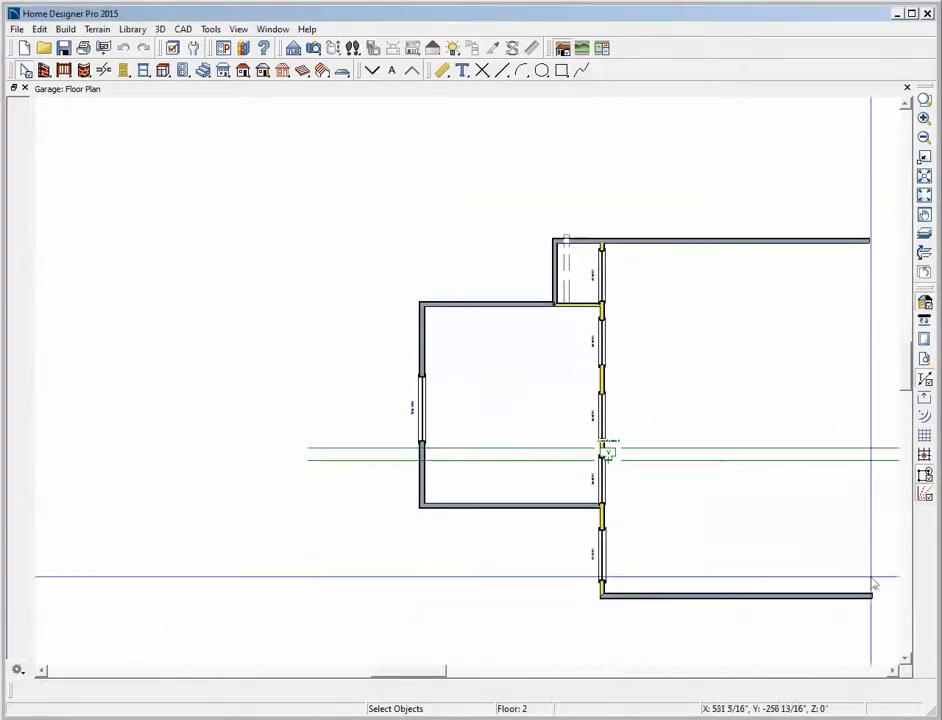
click(372, 70)
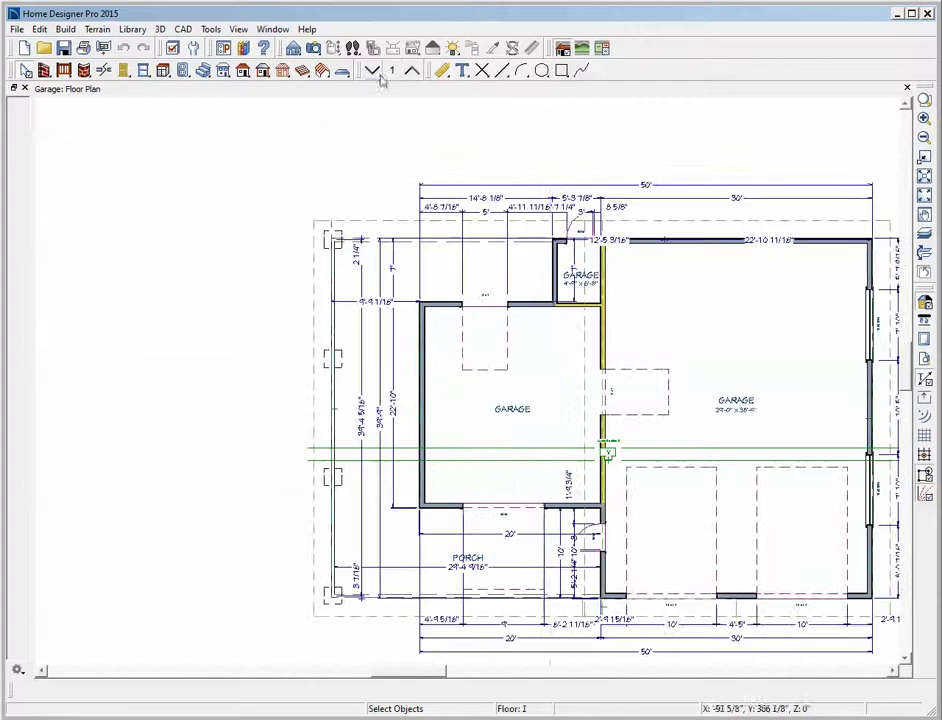
click(605, 336)
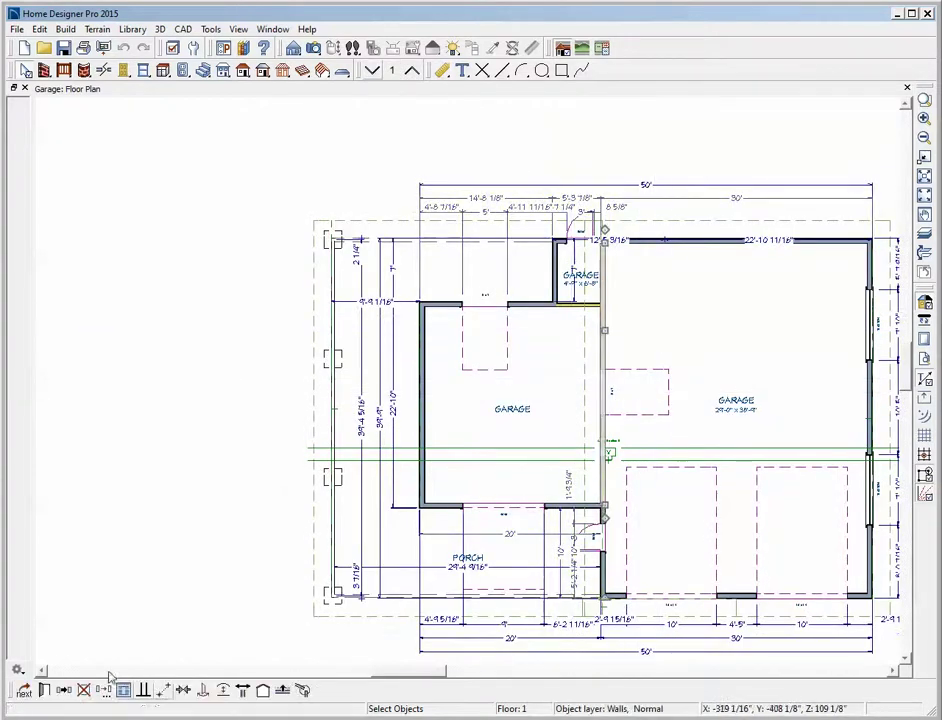
click(45, 690)
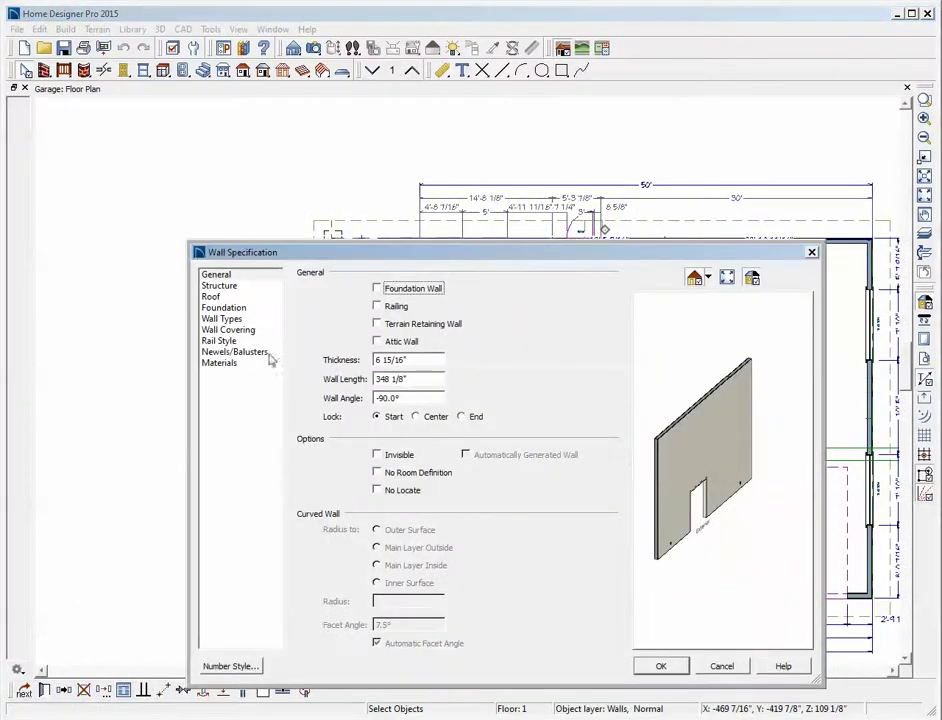
click(225, 319)
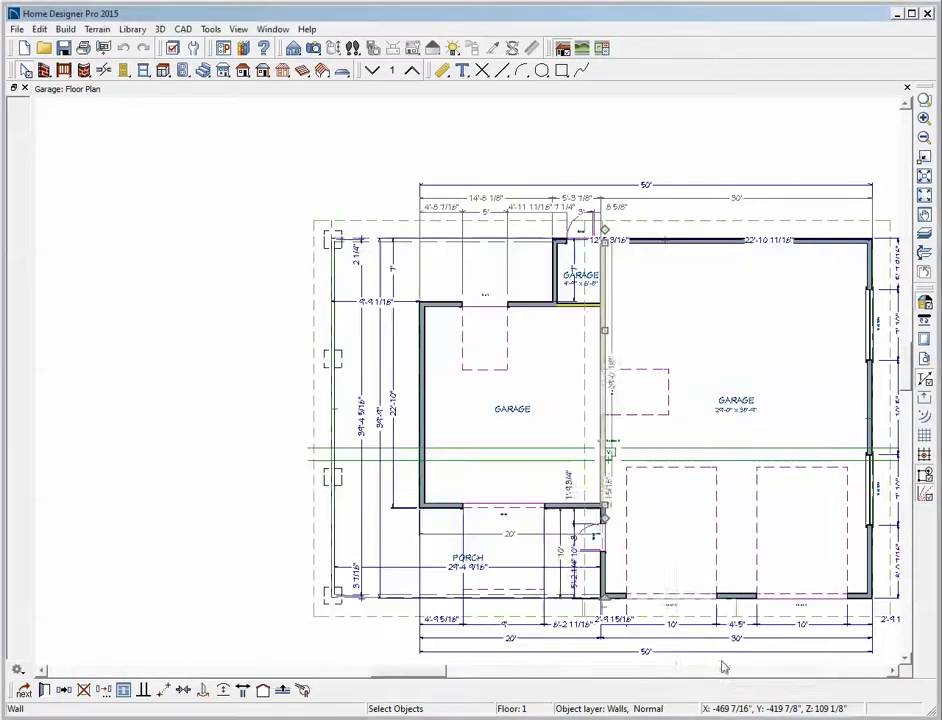
click(721, 666)
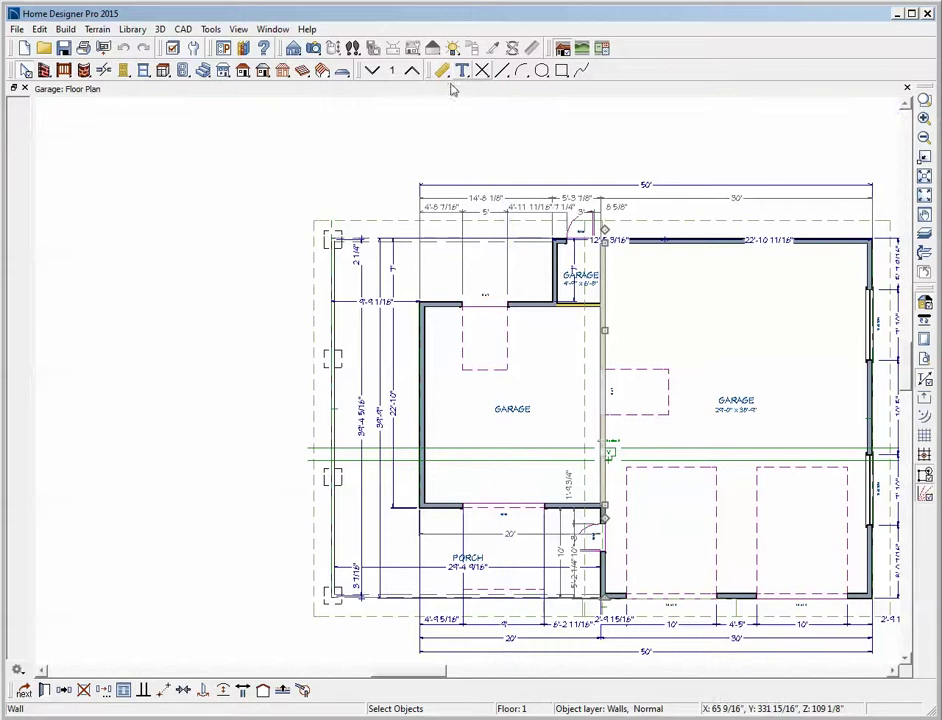
On the attic floor, change the wall type of the attic wall with five windows to Siding-6.
click(413, 71)
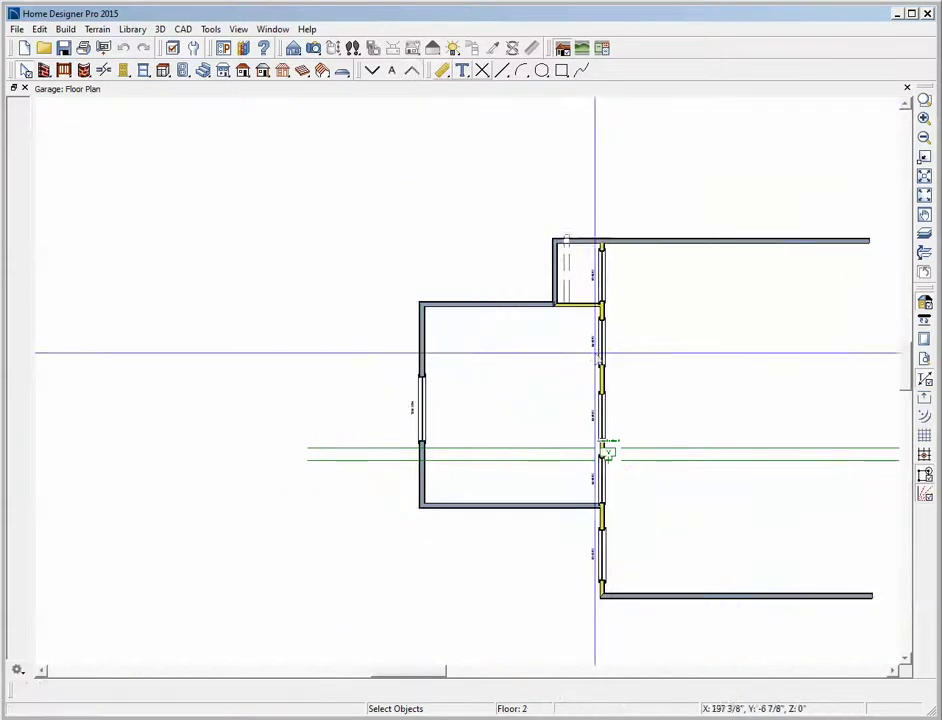
click(602, 376)
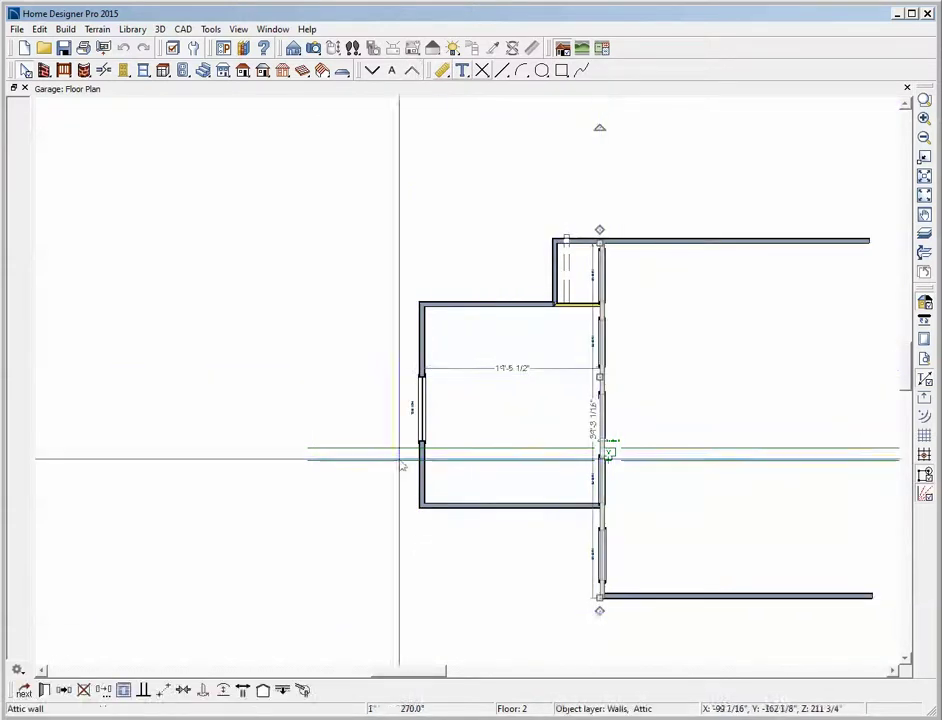
click(44, 690)
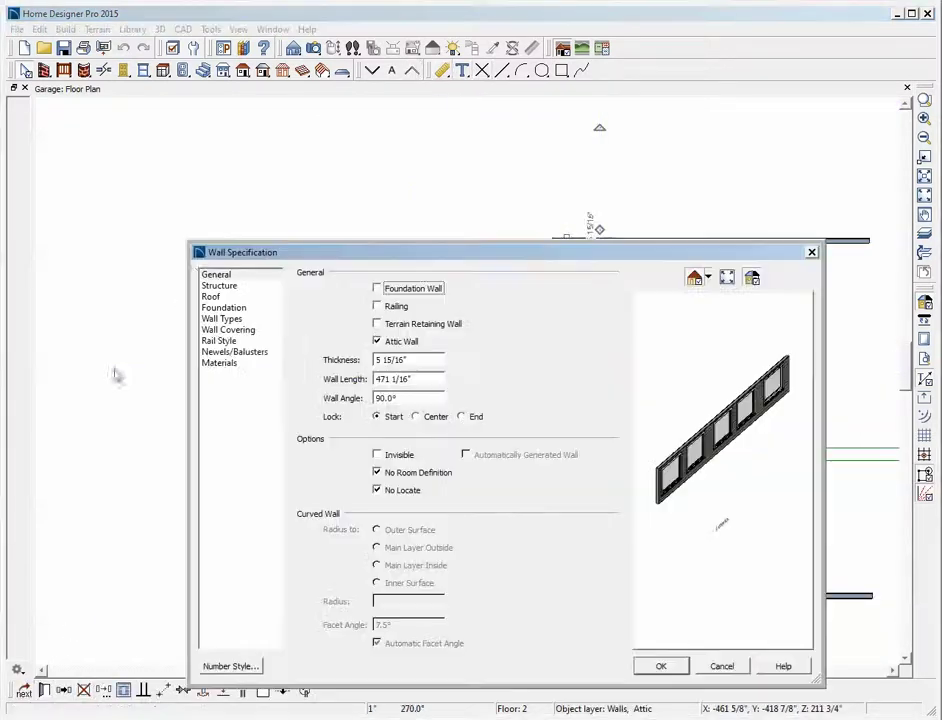
click(222, 319)
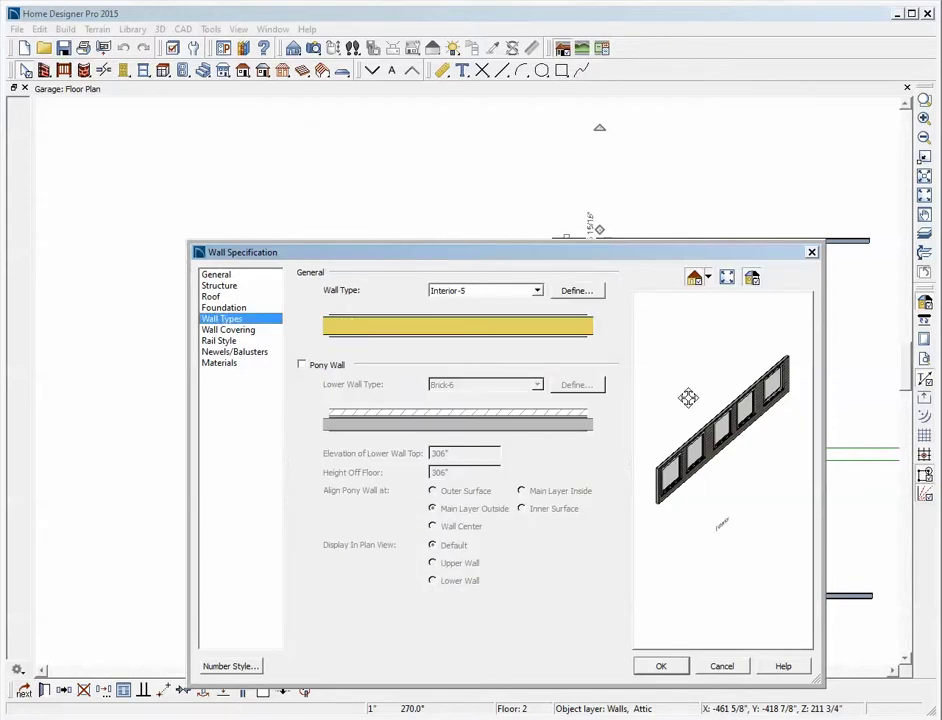
click(537, 291)
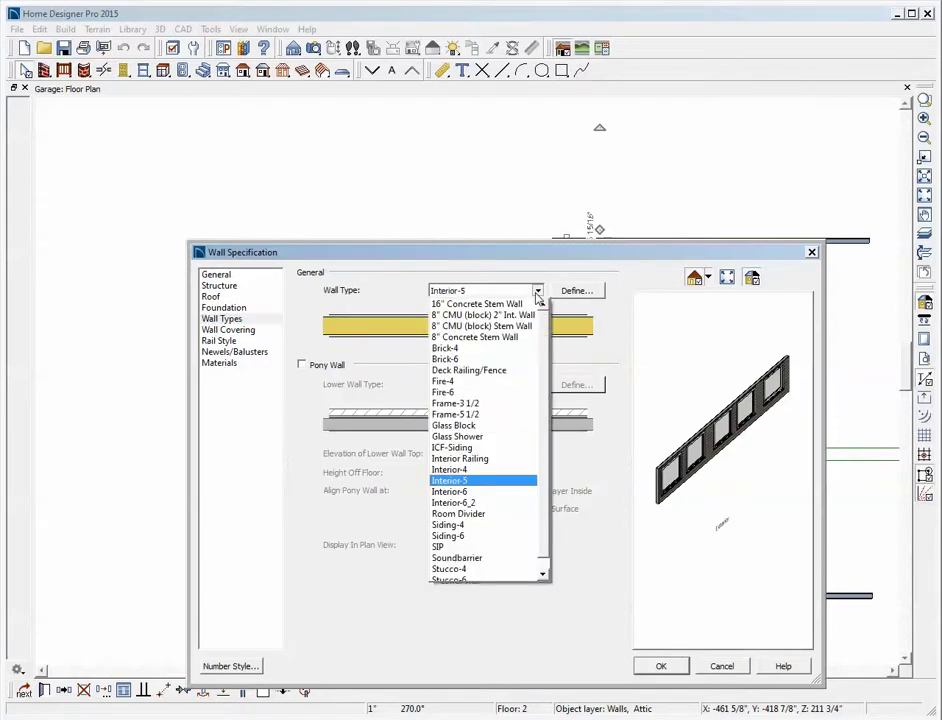
click(484, 537)
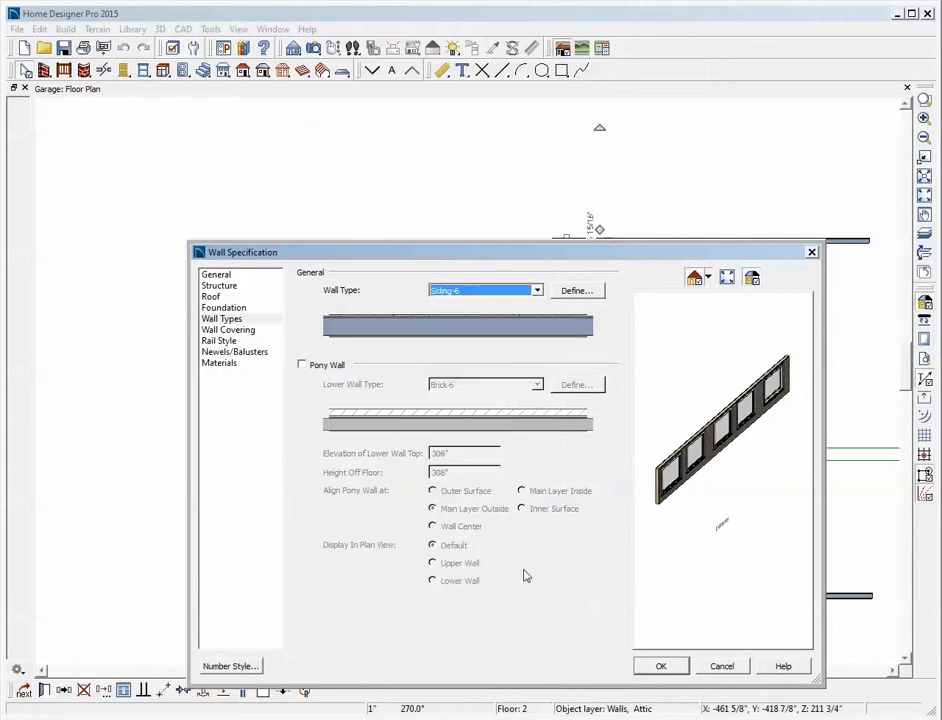
click(676, 669)
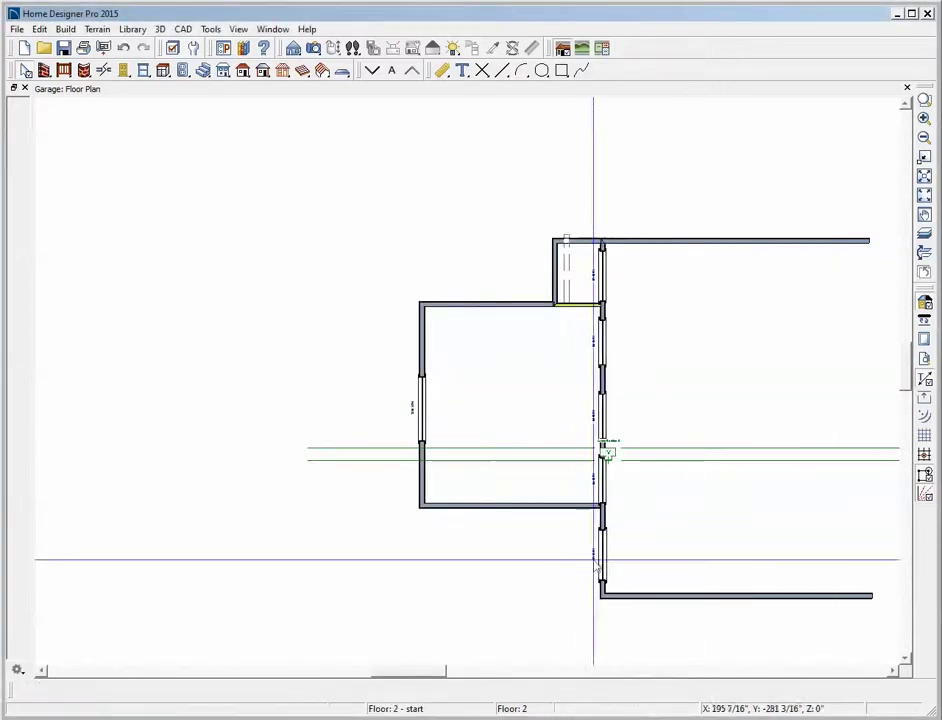
Check the wall type and general settings of the short yellow attic wall that meets the windowed wall.
scroll(625, 370, up, 2)
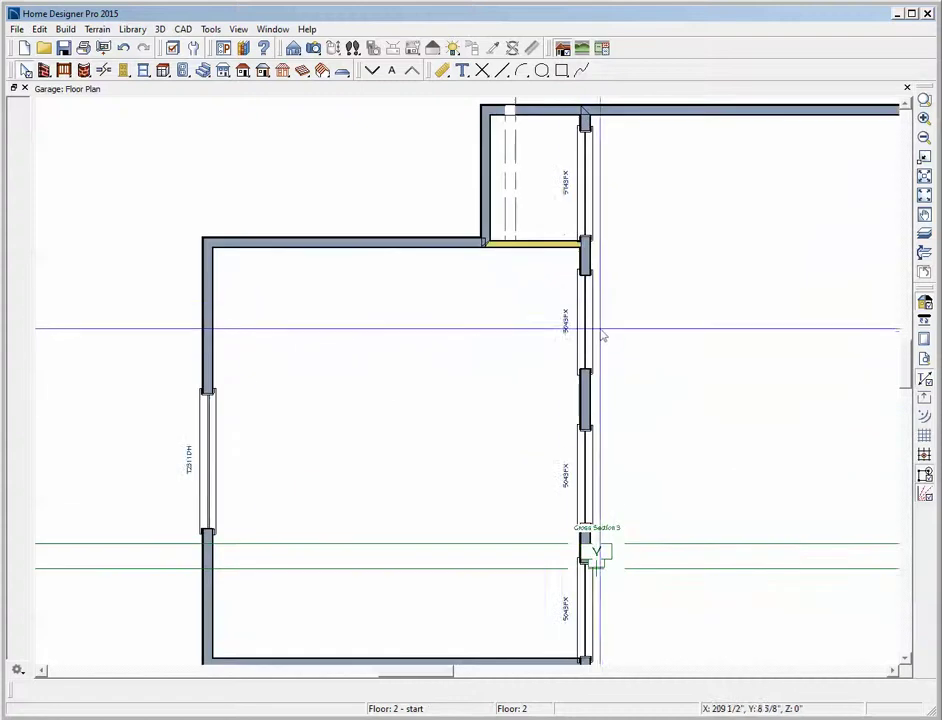
click(521, 243)
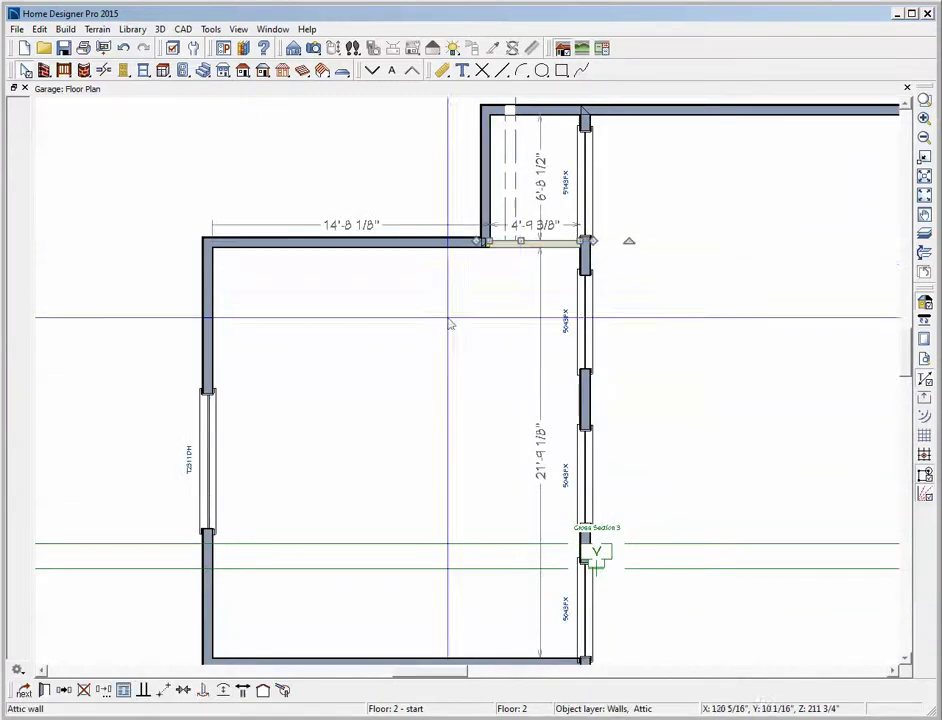
click(44, 689)
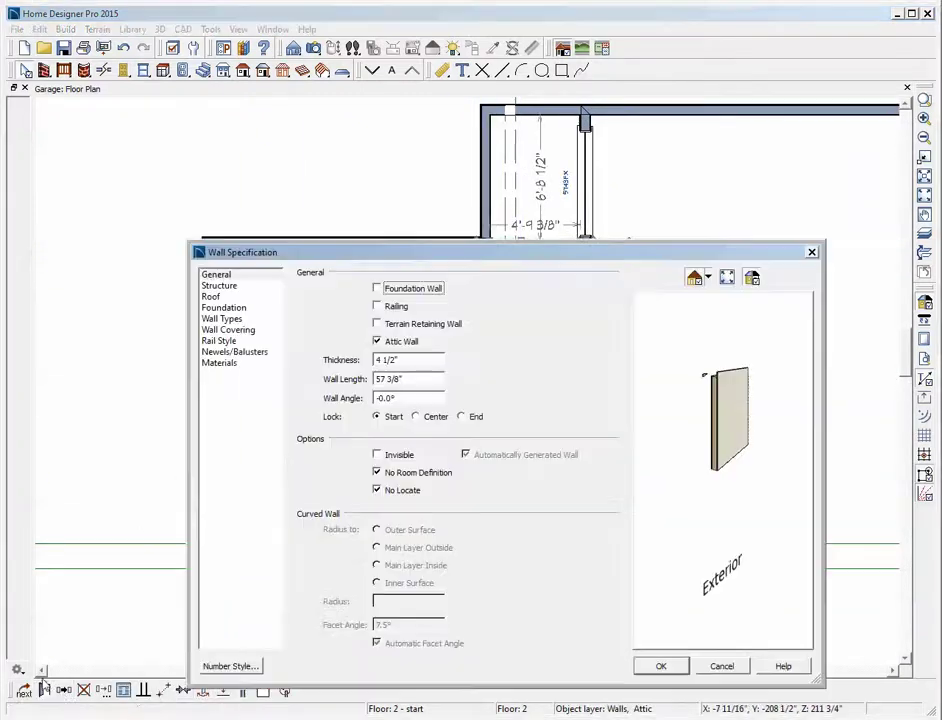
click(222, 319)
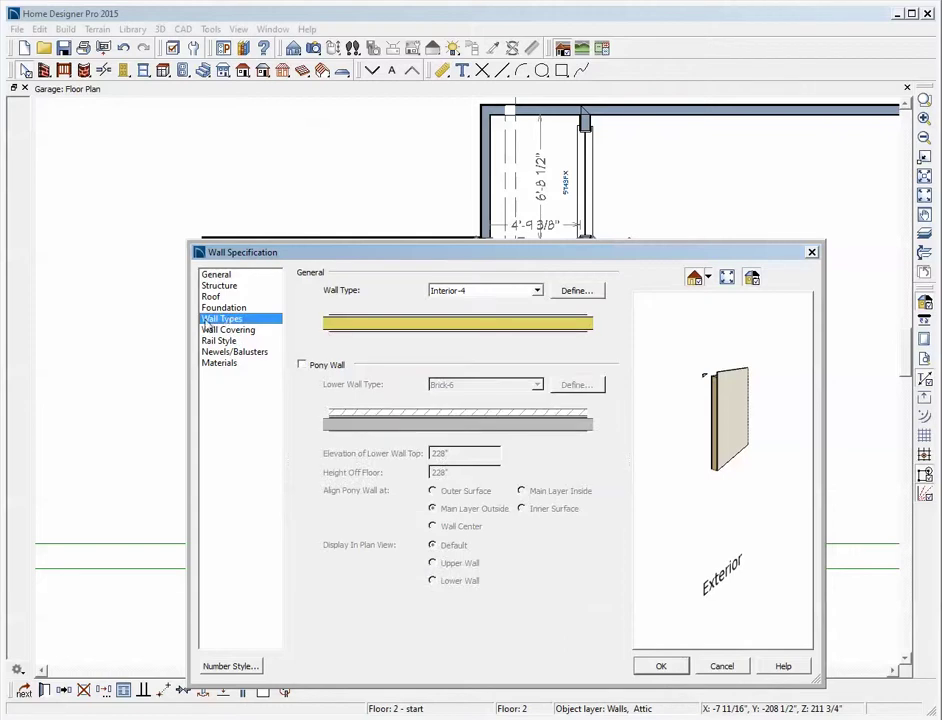
click(215, 275)
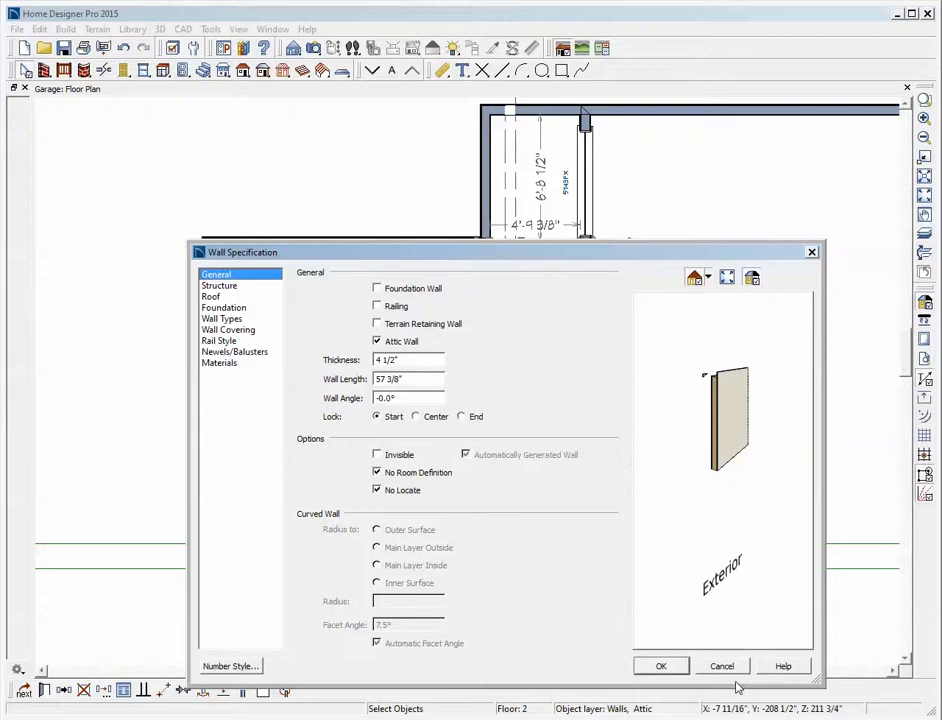
click(703, 668)
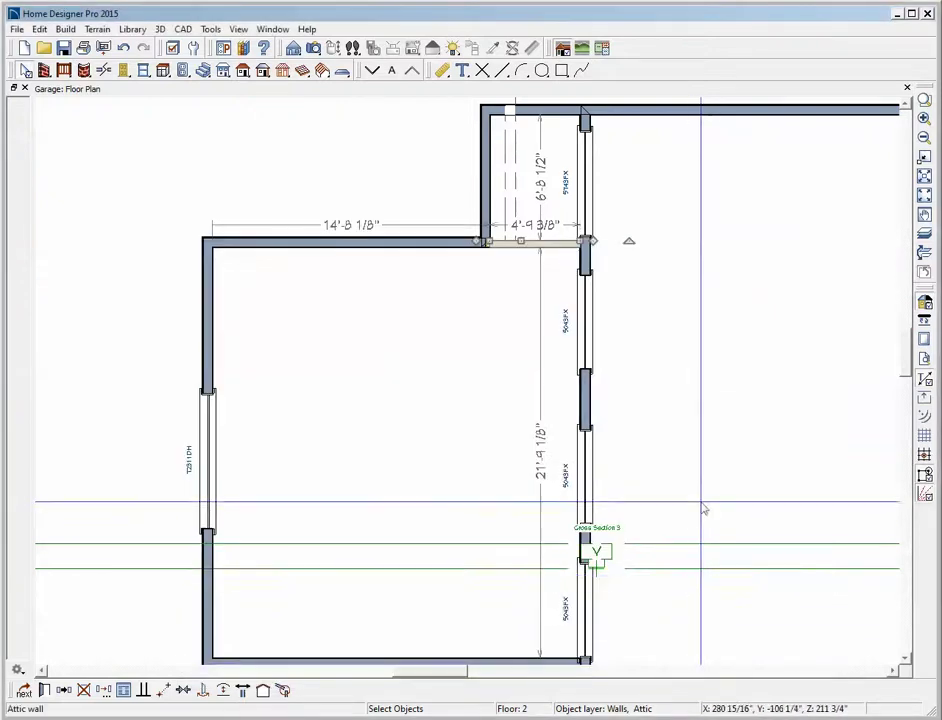
Create a perspective full overview of the garage, suppressing missing-graphic messages for this session.
scroll(703, 503, down, 5)
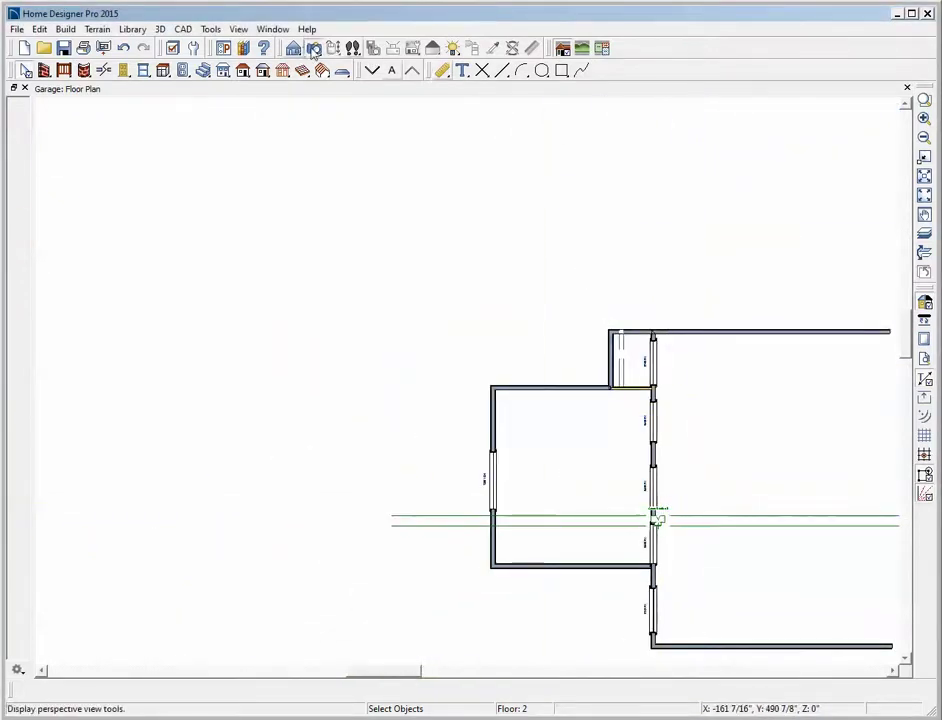
click(243, 47)
click(24, 154)
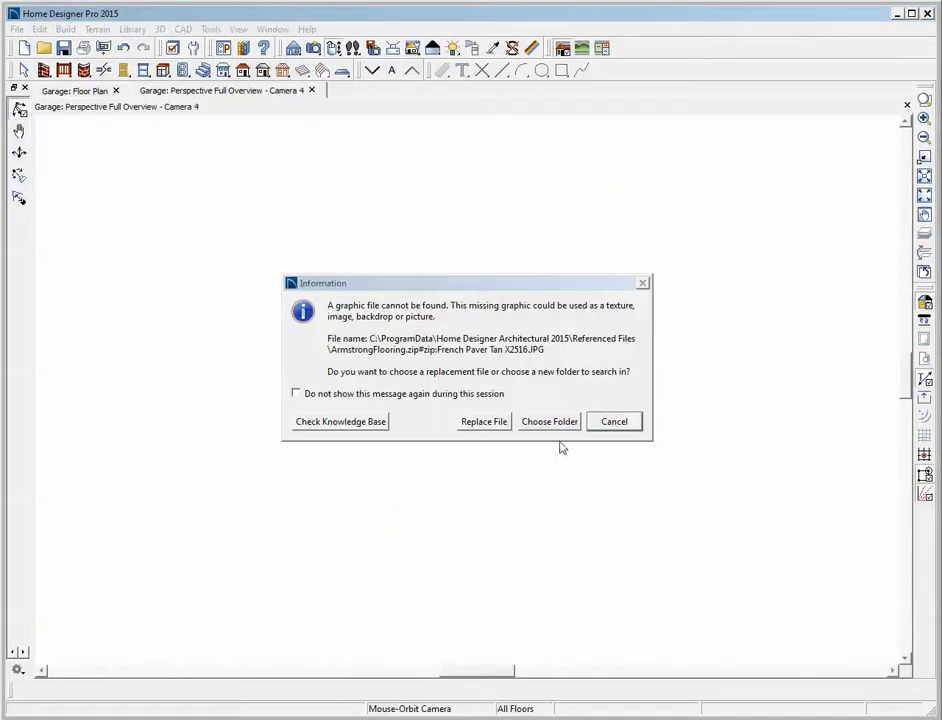
click(296, 394)
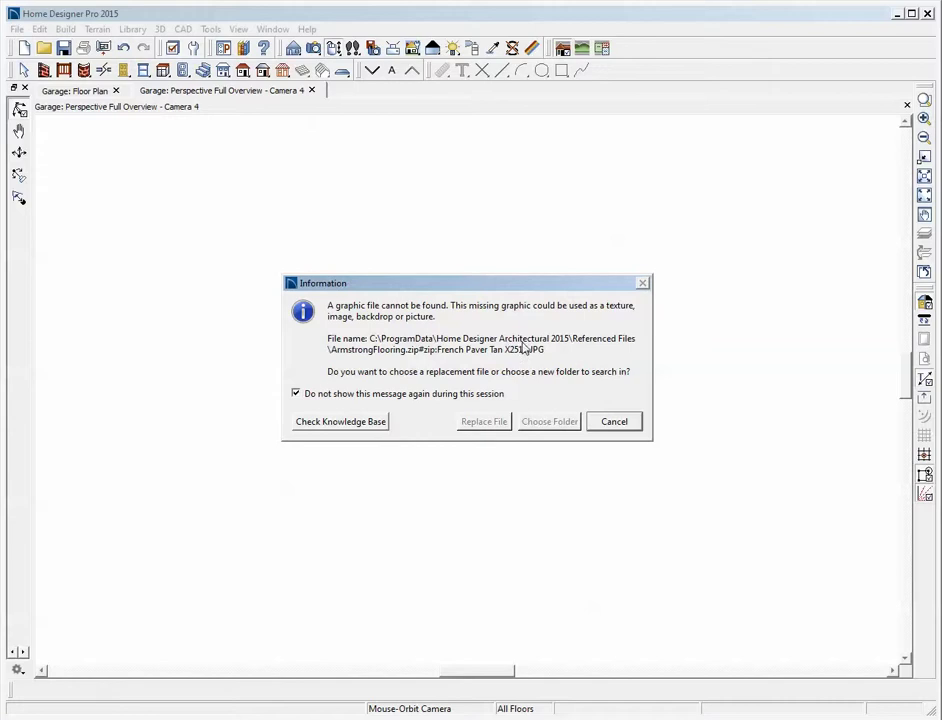
click(638, 421)
Examine the siding around the upper windows and above the two tall garage doors in the 3D overview.
drag(452, 442, 736, 399)
scroll(568, 376, up, 8)
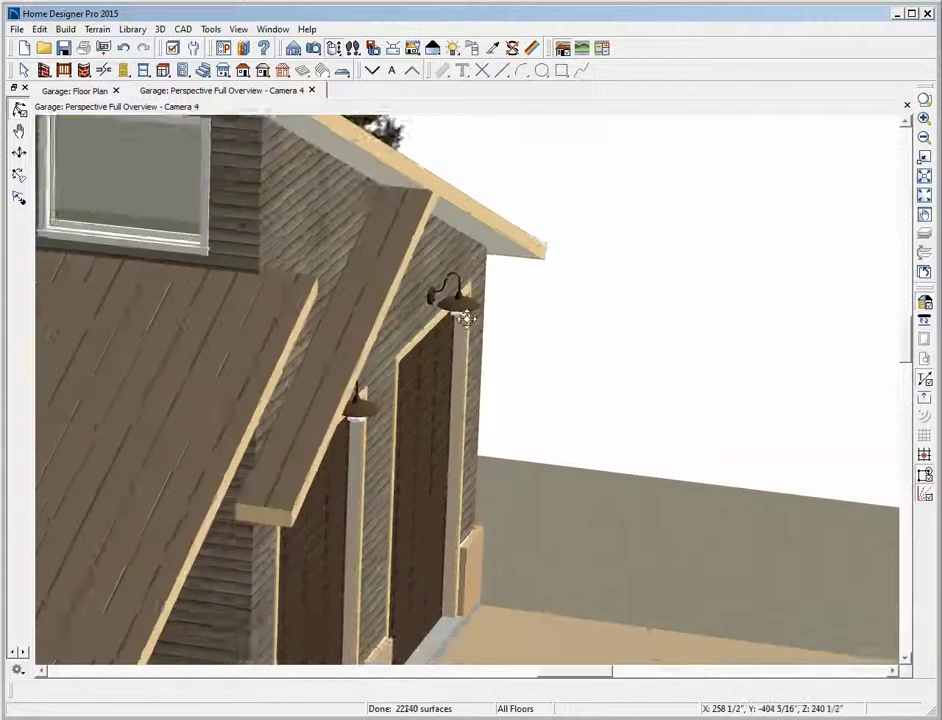
scroll(300, 326, down, 10)
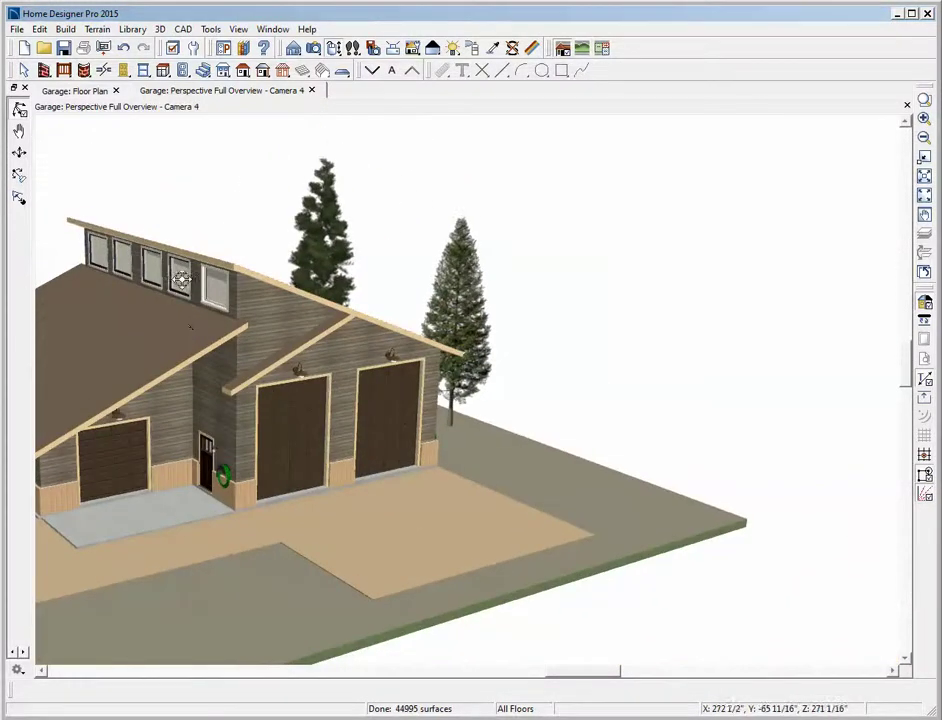
drag(215, 320, 242, 347)
scroll(242, 347, up, 10)
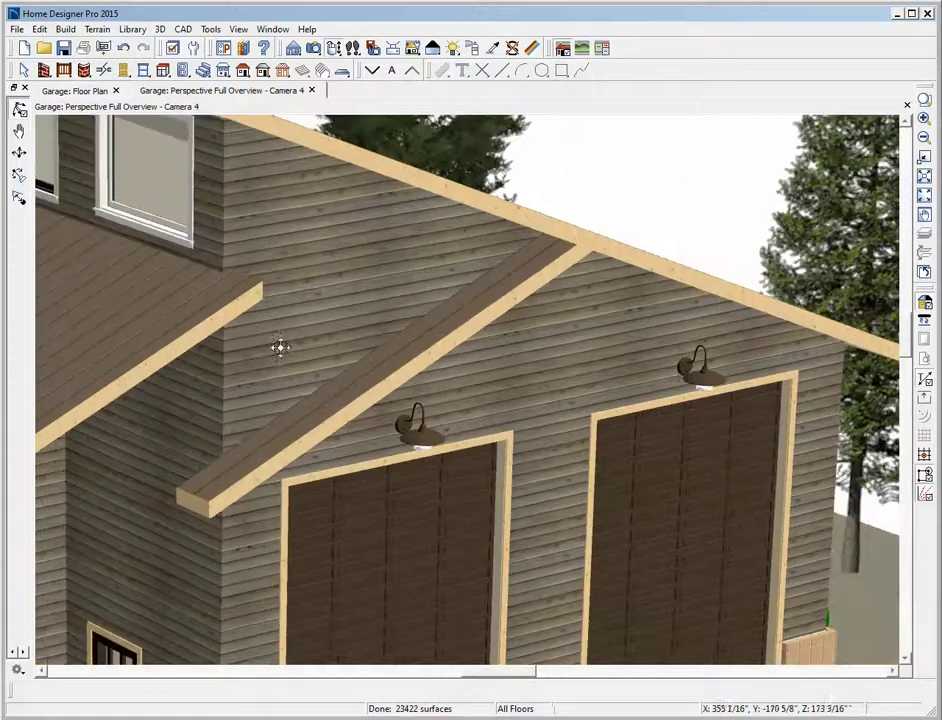
Examine the narrow roof plane beside the tall garage doors and the large roof below the upper windows in the 3D overview.
click(362, 392)
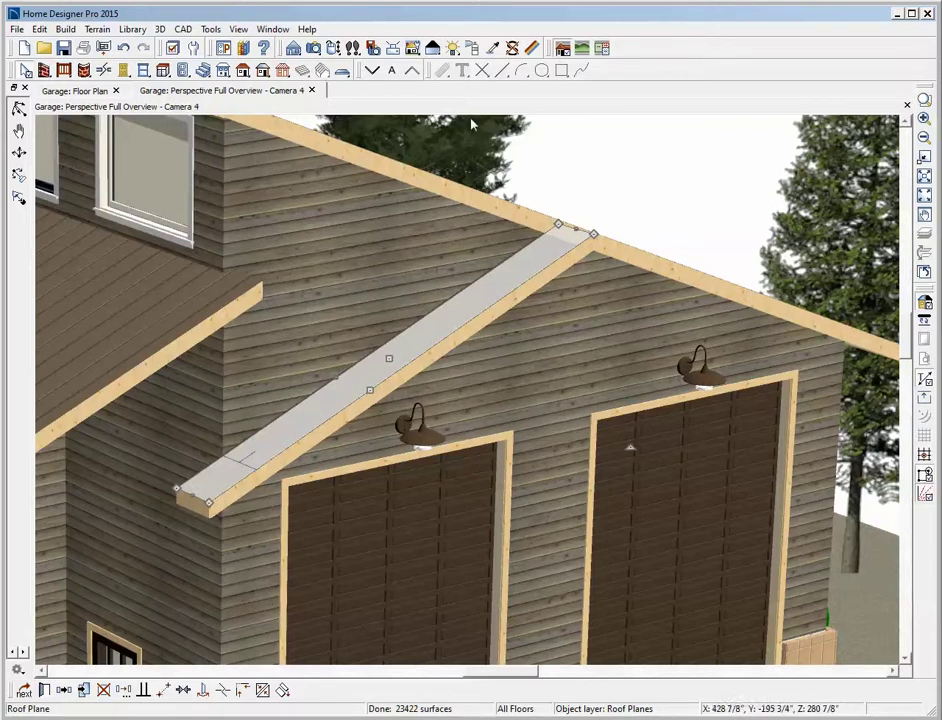
scroll(472, 124, down, 5)
click(406, 156)
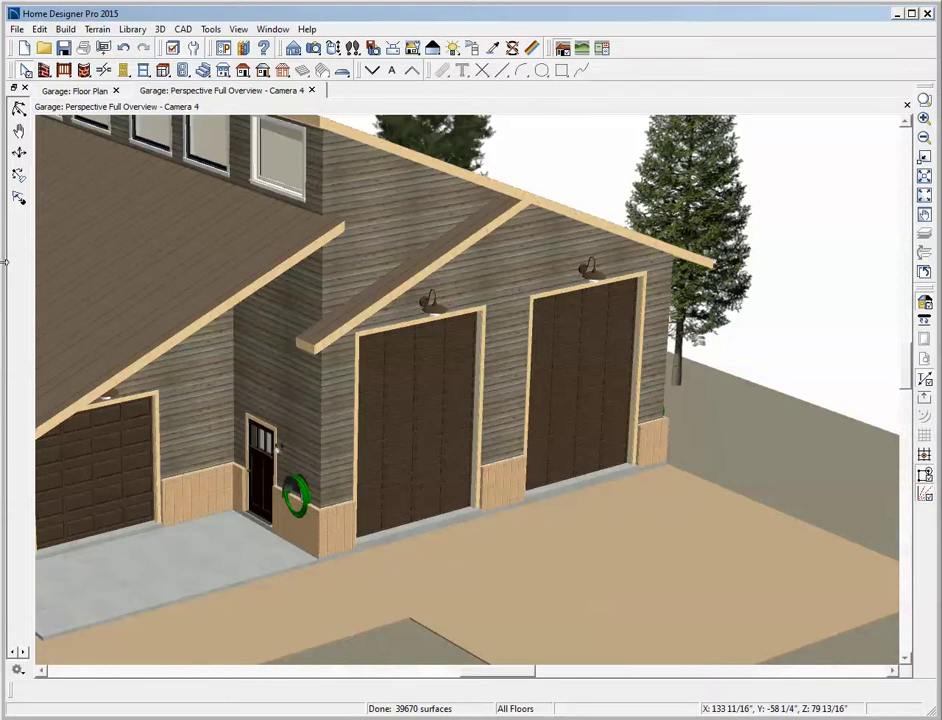
click(19, 110)
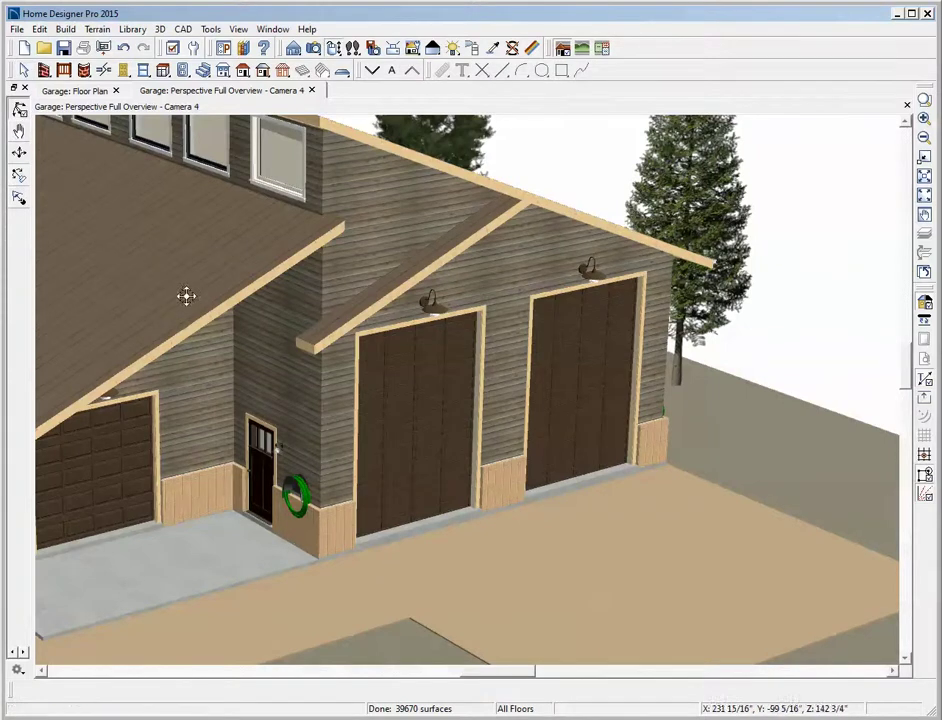
drag(186, 296, 349, 298)
key(space)
click(343, 332)
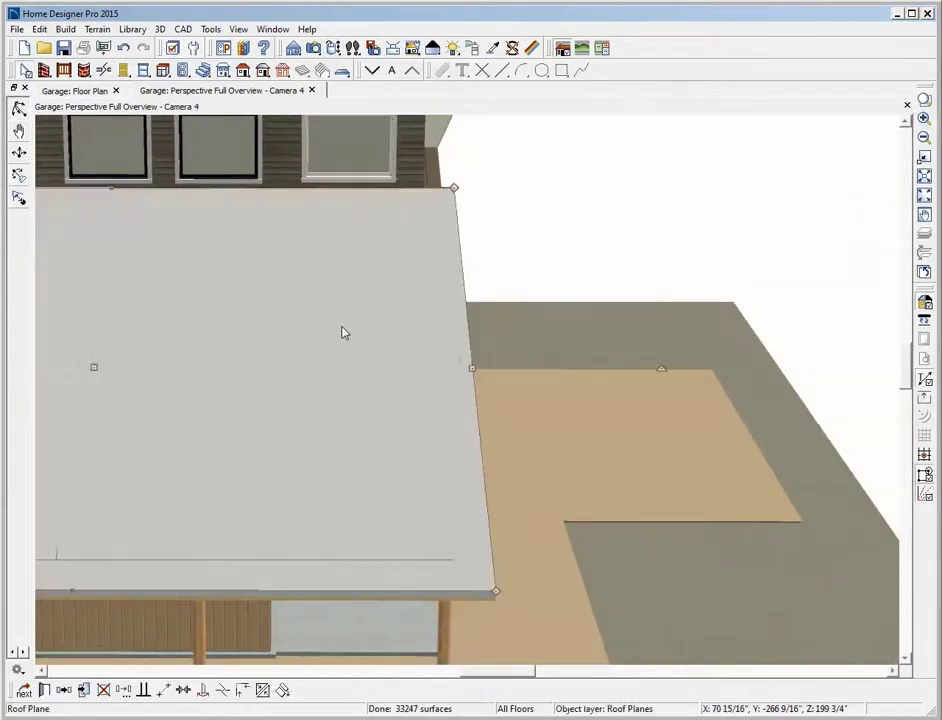
key(Escape)
scroll(343, 331, down, 2)
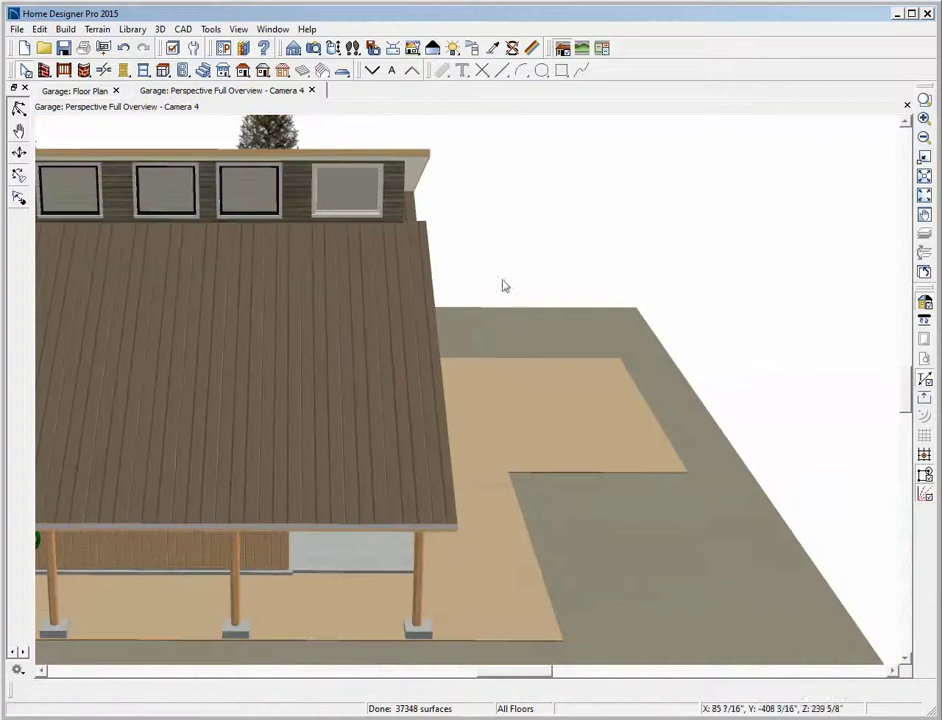
Compare the exterior sash colours of the five upper windows in the 3D overview.
click(923, 195)
scroll(382, 418, up, 4)
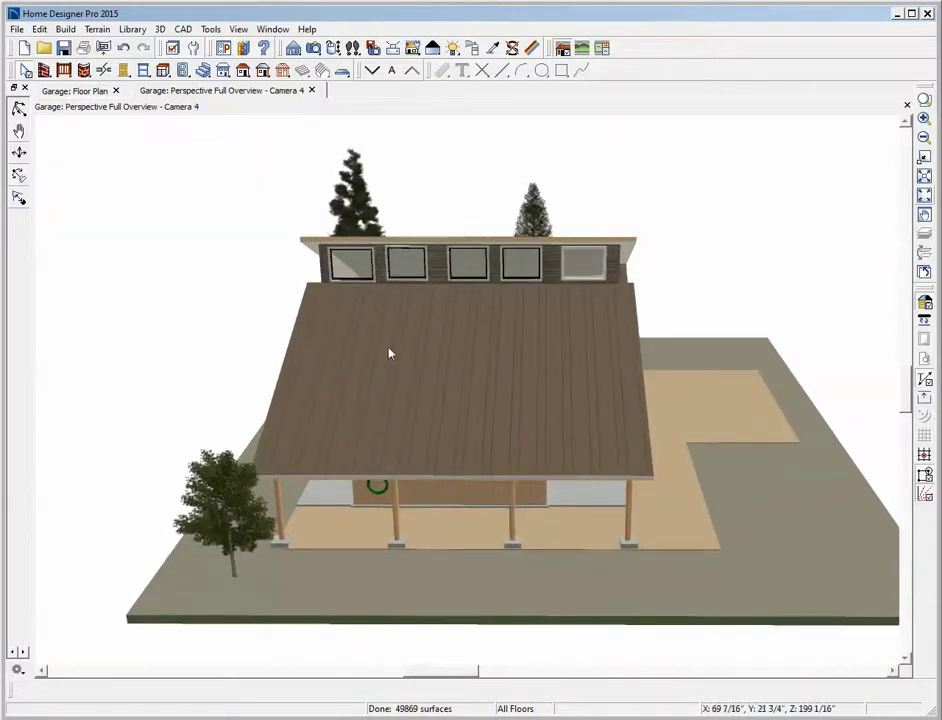
scroll(527, 235, up, 4)
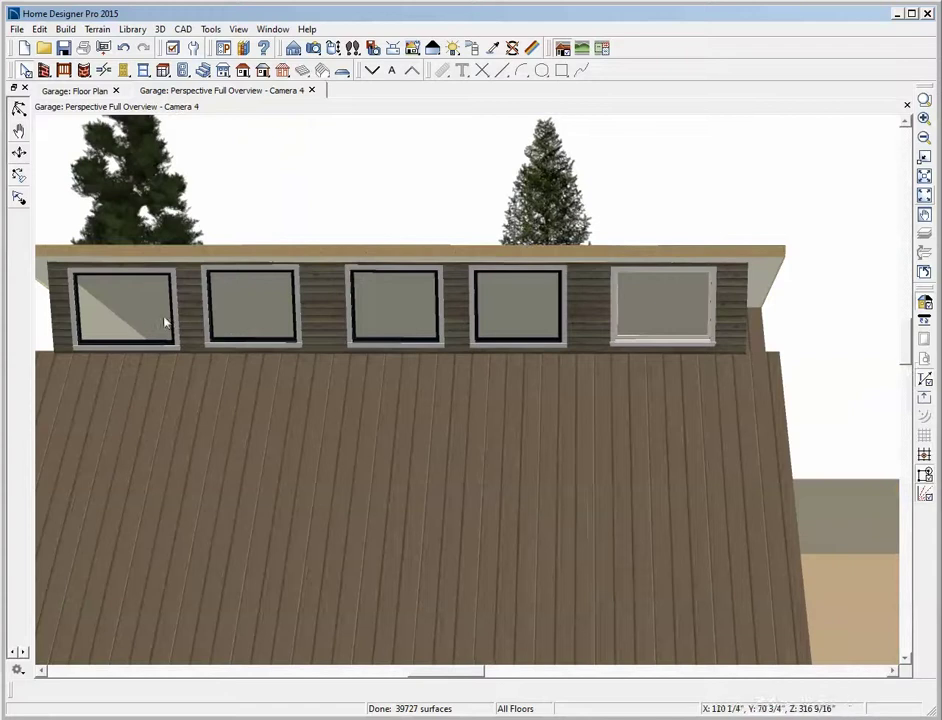
scroll(638, 317, up, 6)
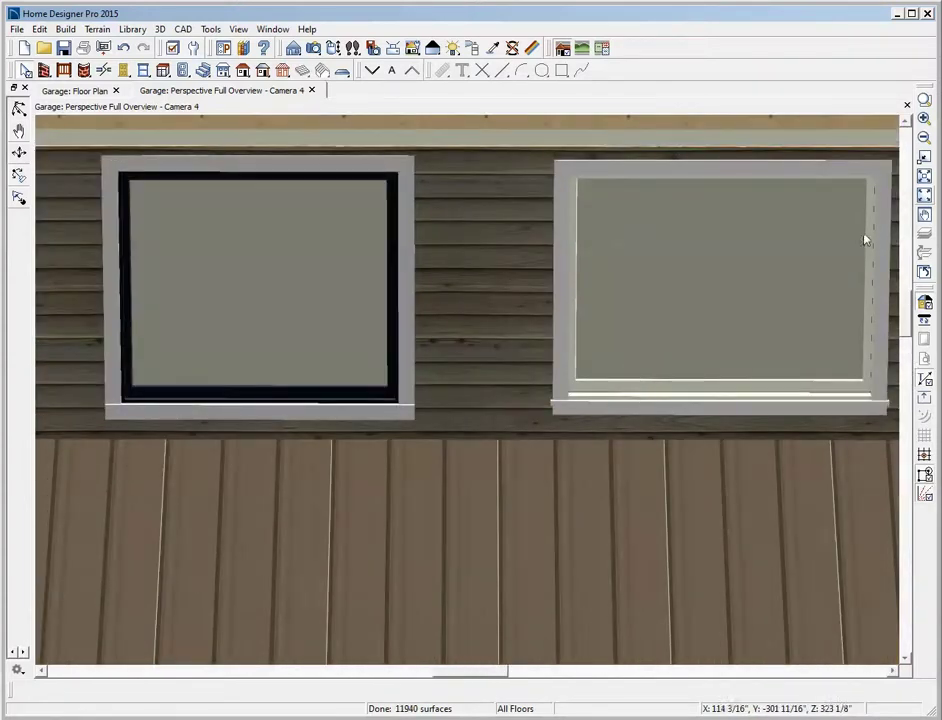
scroll(414, 385, down, 3)
scroll(416, 389, down, 1)
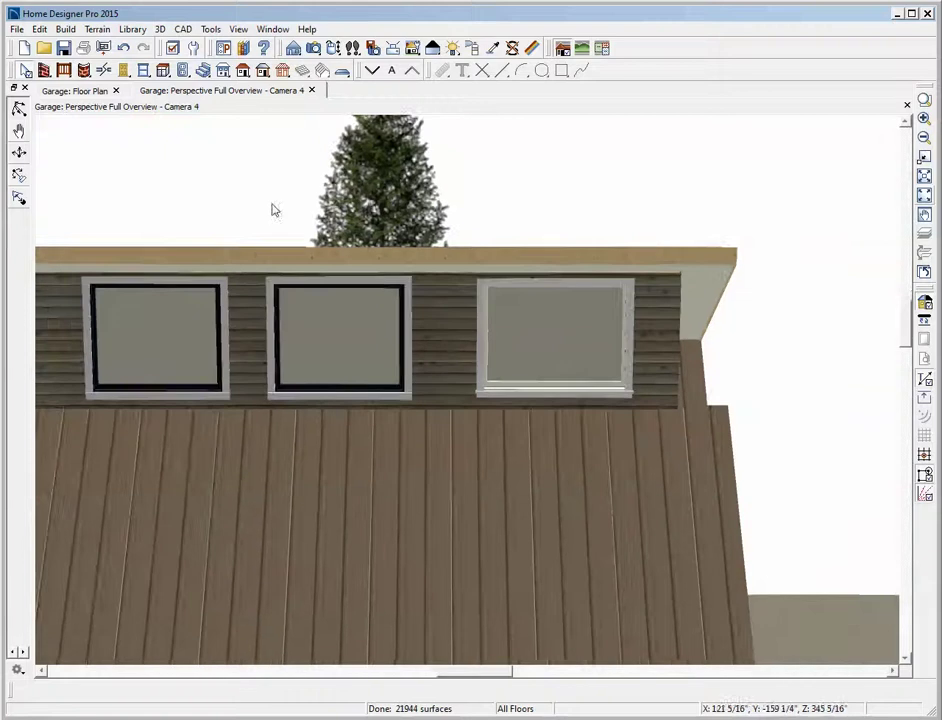
double_click(144, 71)
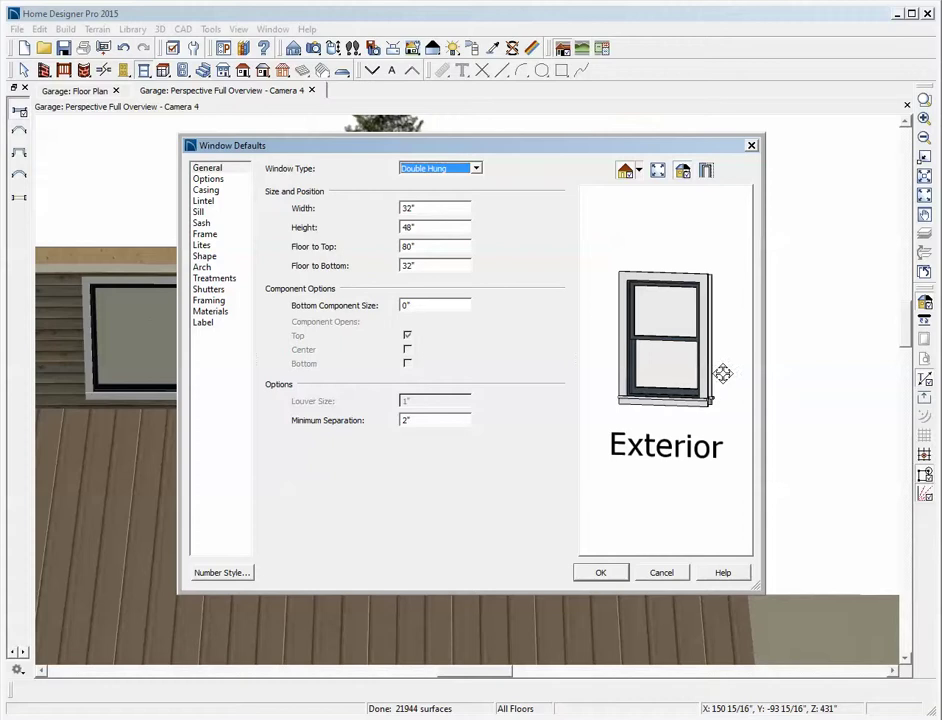
click(209, 312)
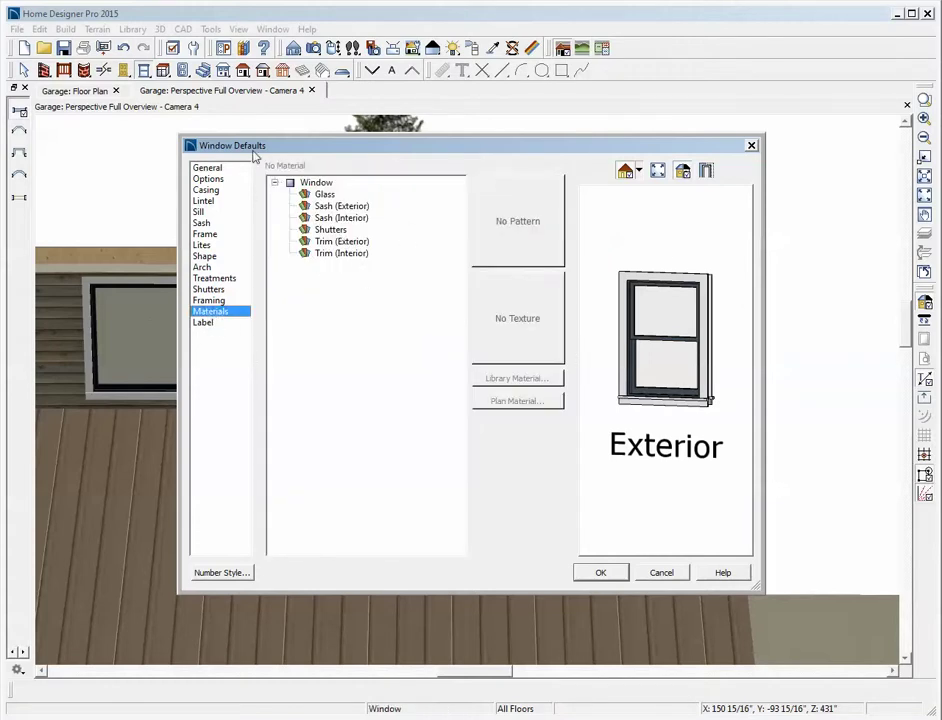
click(661, 572)
In the plan's window defaults, change the exterior sash material to Color - Snow White.
click(40, 30)
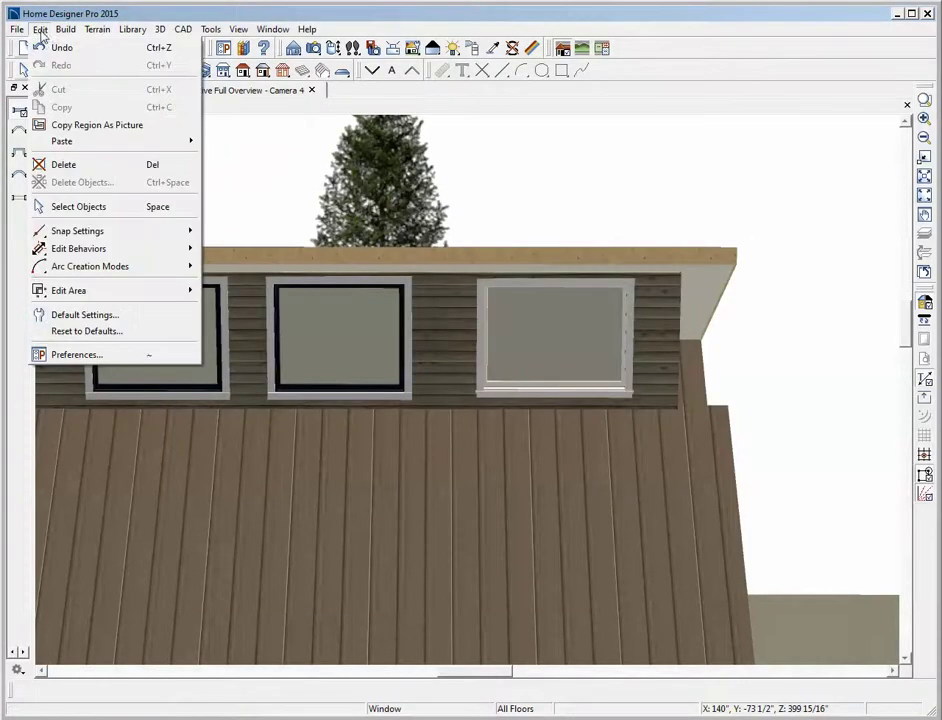
click(85, 316)
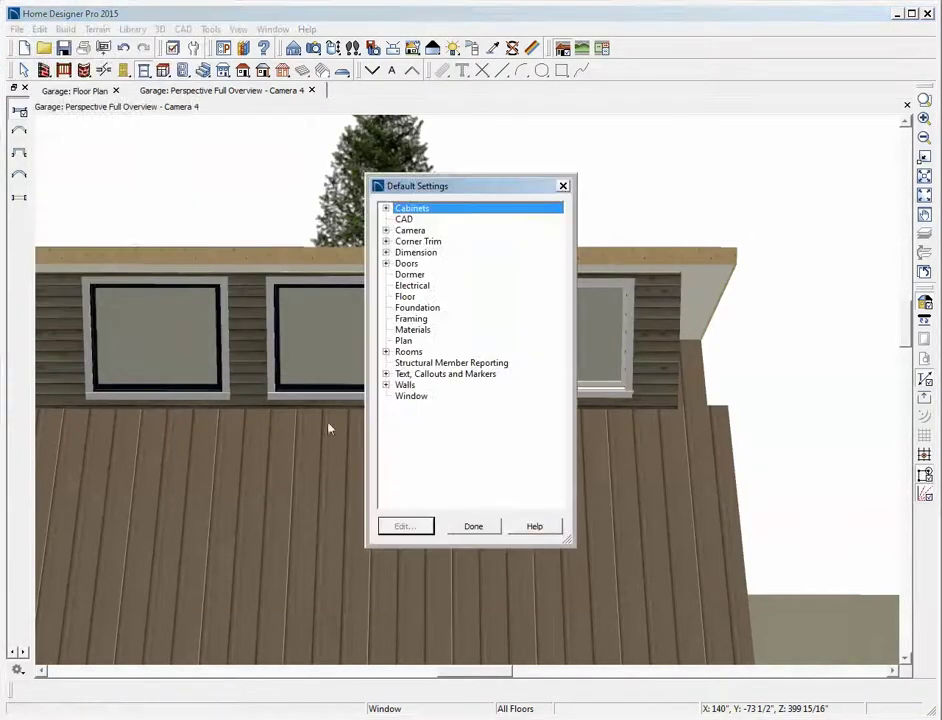
click(414, 396)
click(404, 526)
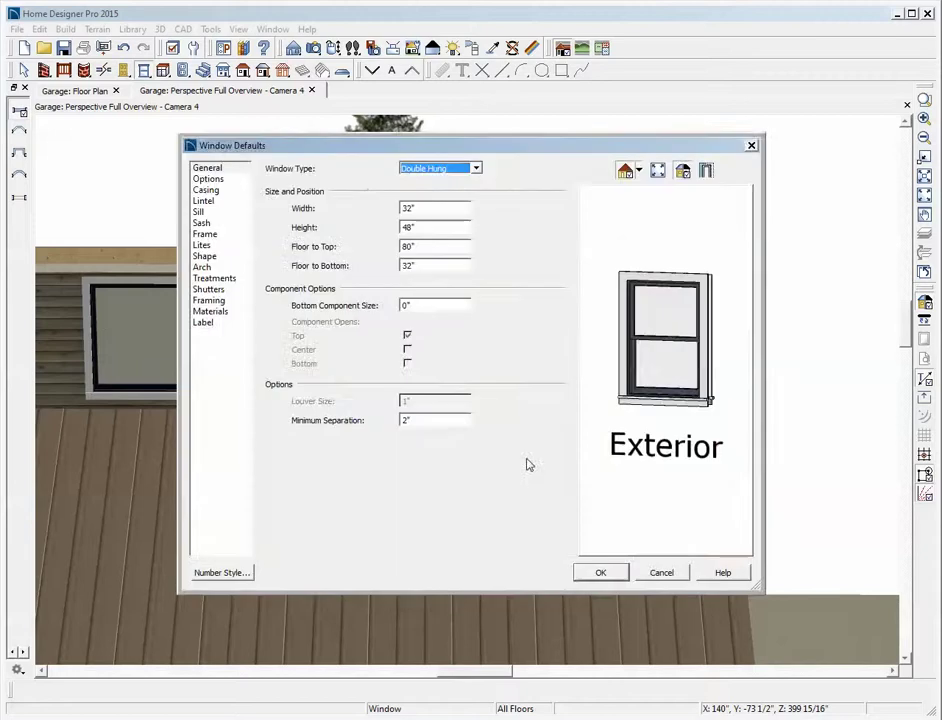
click(204, 312)
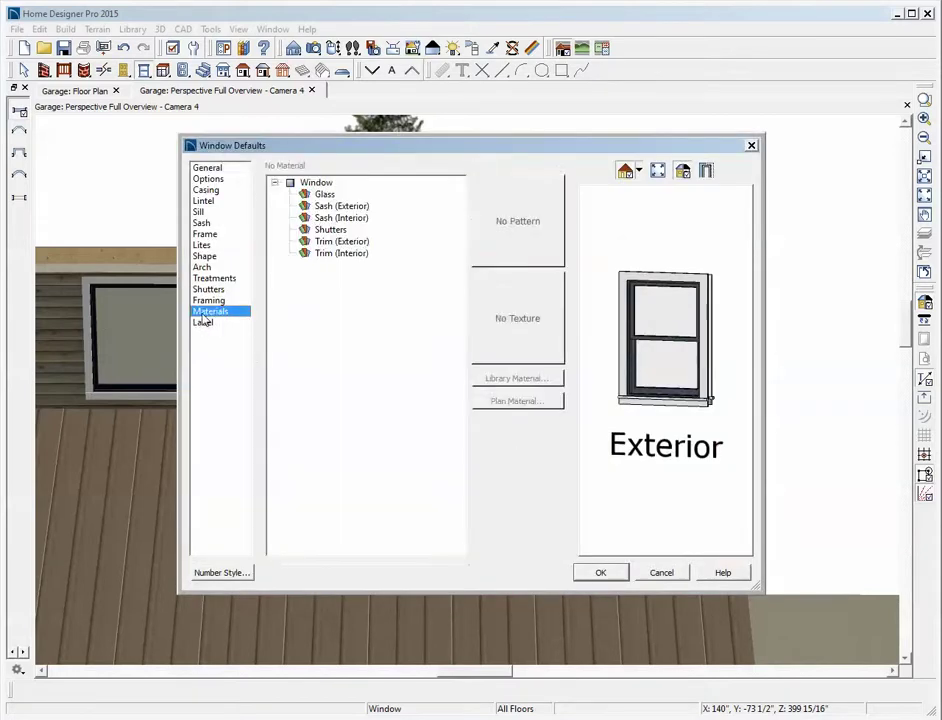
click(341, 207)
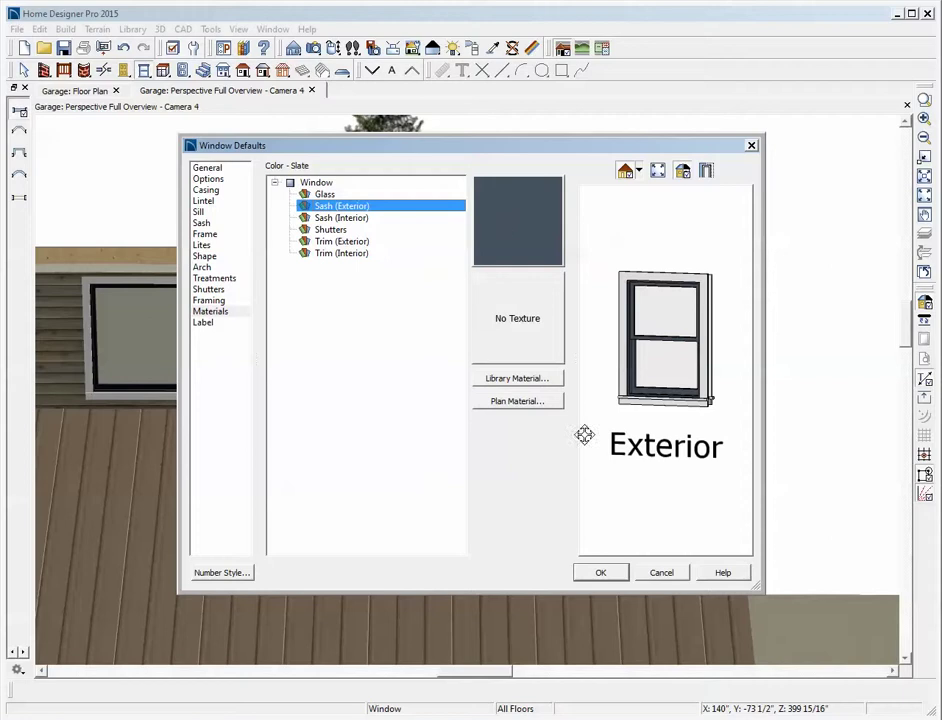
click(508, 401)
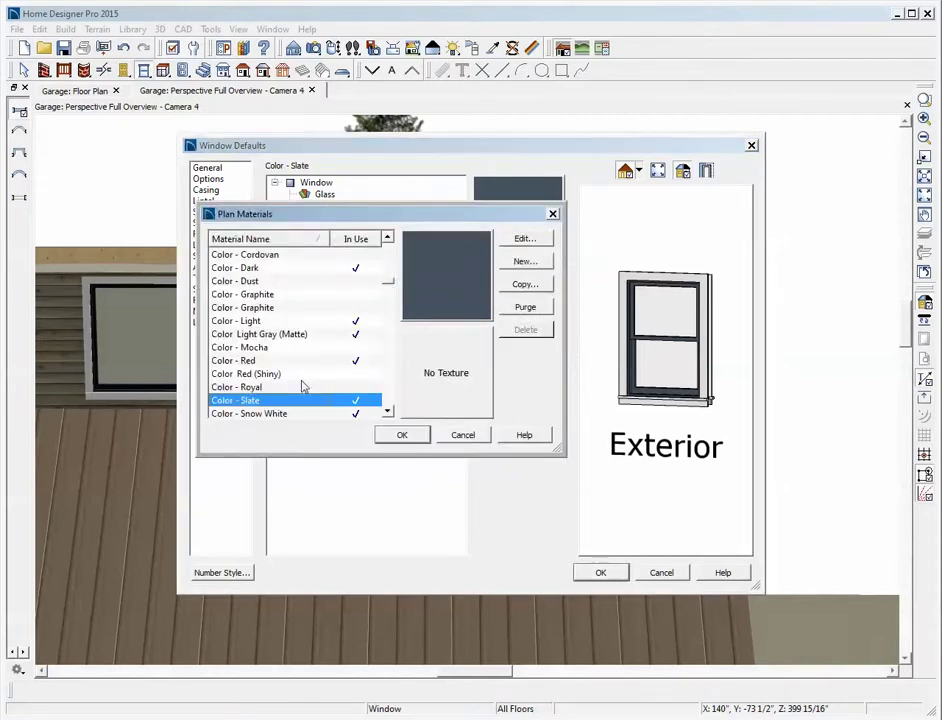
click(389, 411)
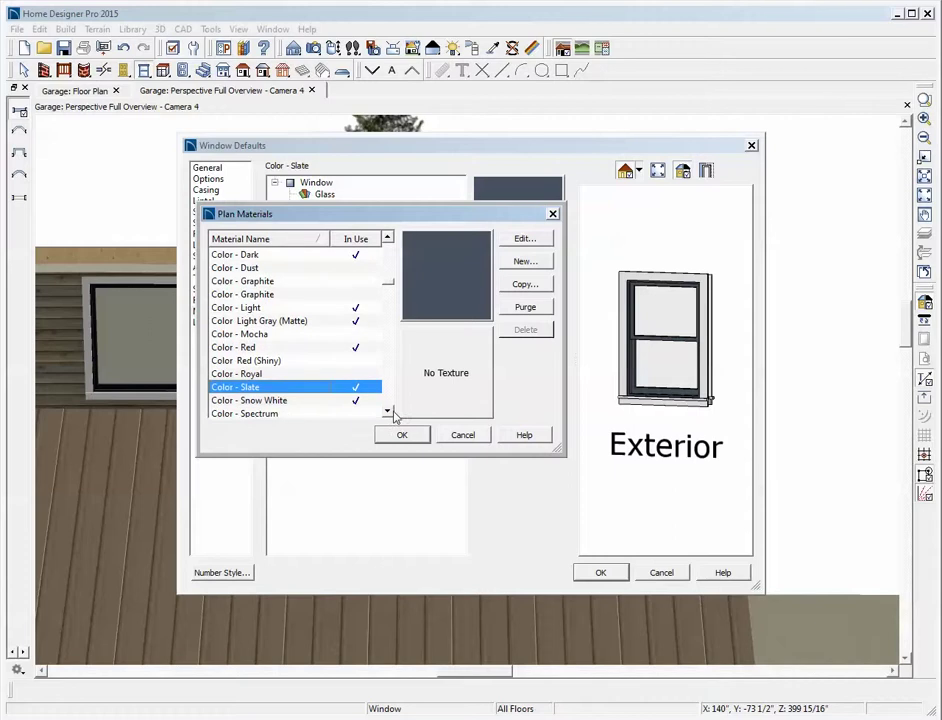
click(266, 400)
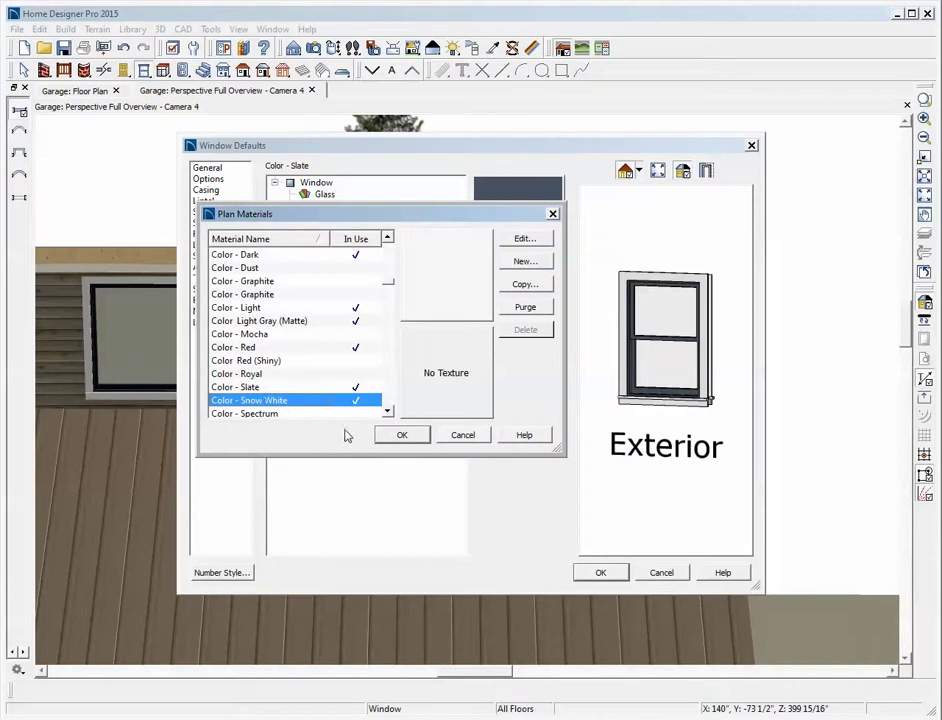
click(395, 435)
click(597, 574)
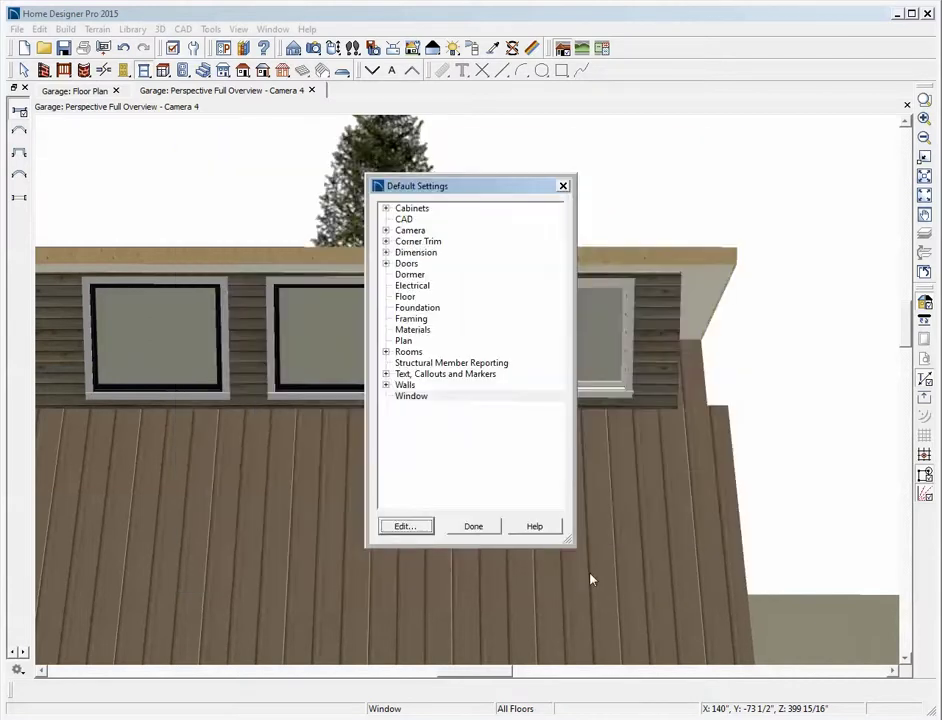
click(468, 526)
scroll(557, 378, down, 5)
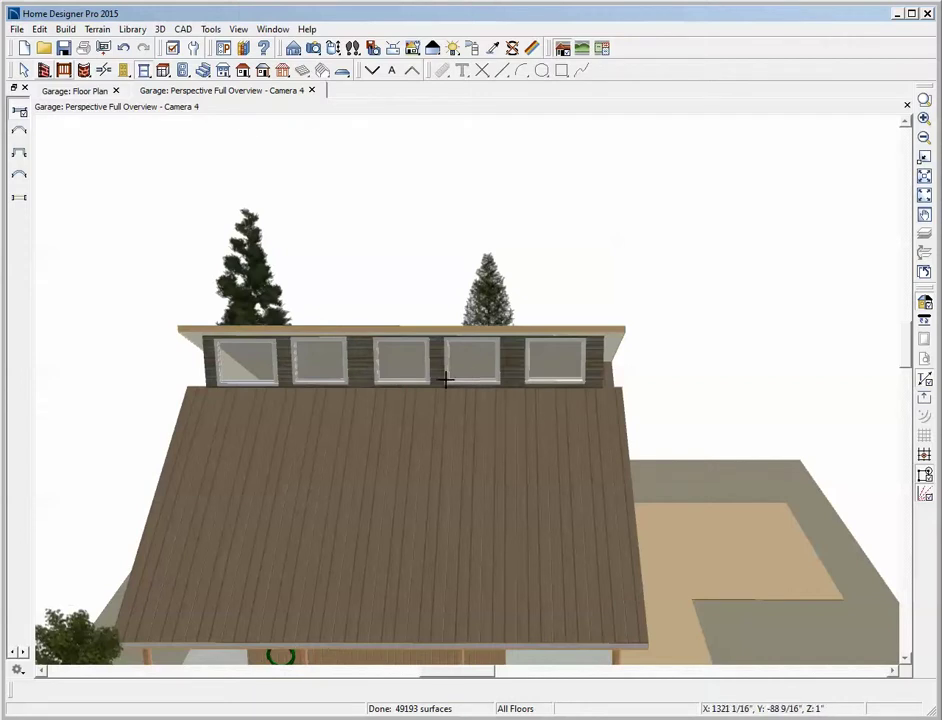
scroll(446, 378, up, 1)
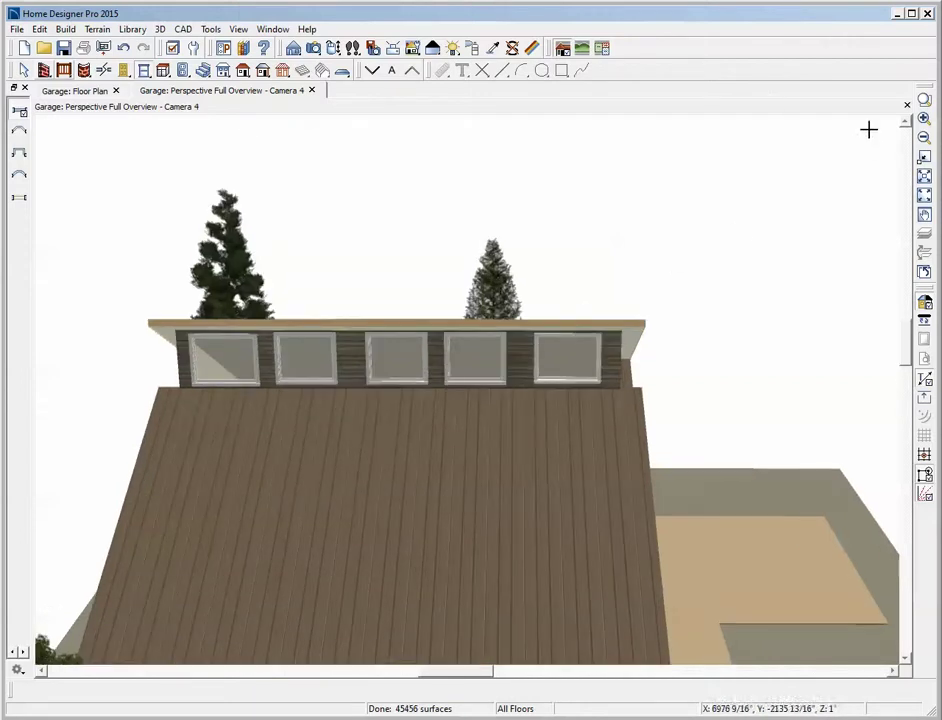
Close the perspective overview and display the whole floor 1 plan.
click(907, 104)
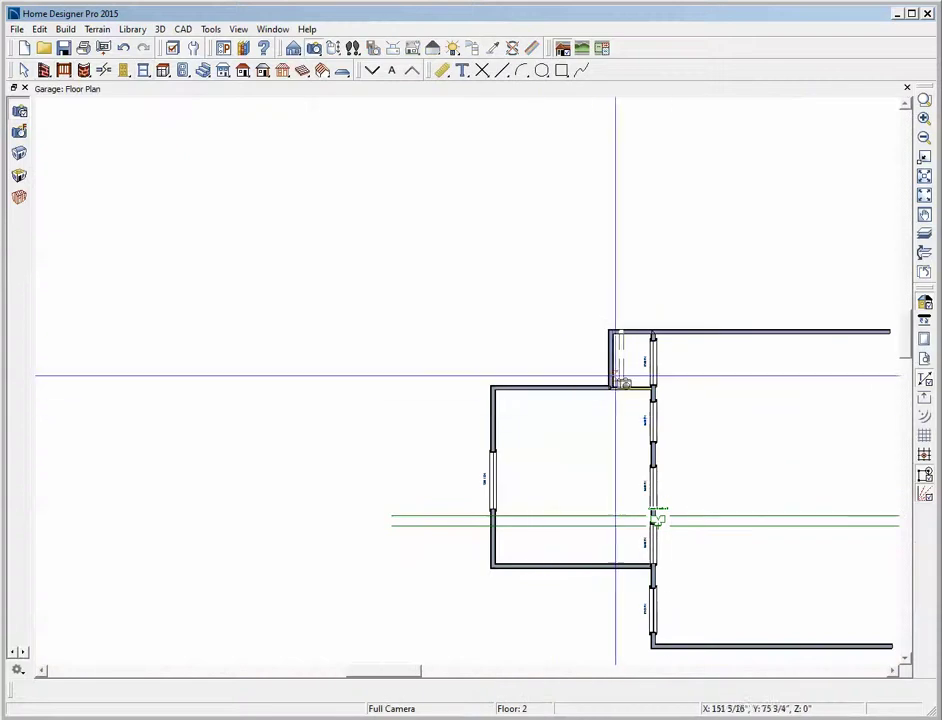
click(372, 70)
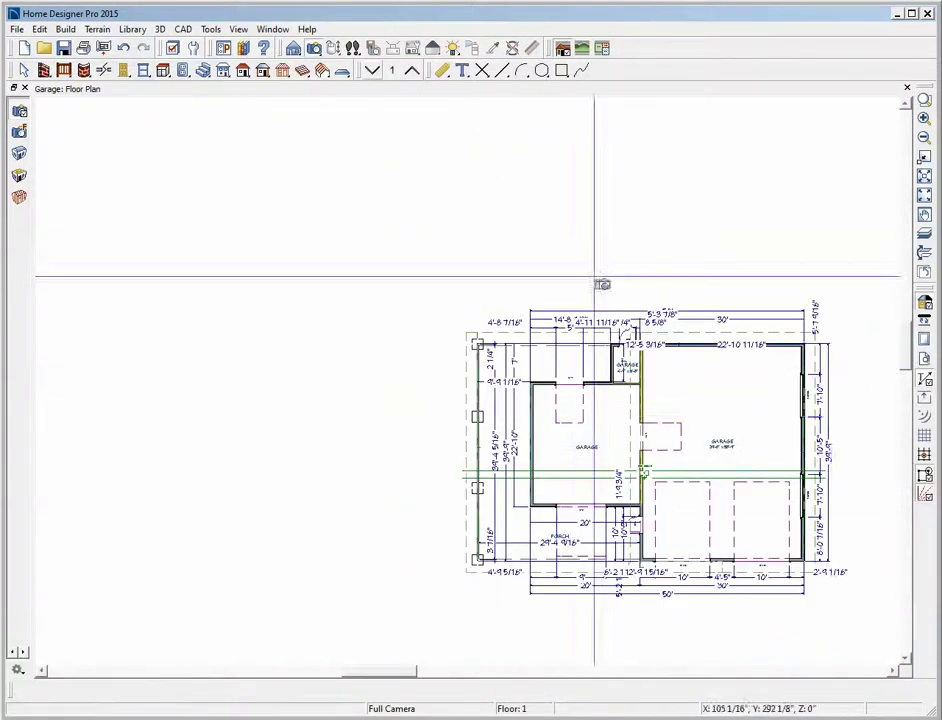
click(924, 195)
Enable interior casing for the 5 x 7 garage door in the smaller garage's exterior wall.
scroll(330, 470, up, 1)
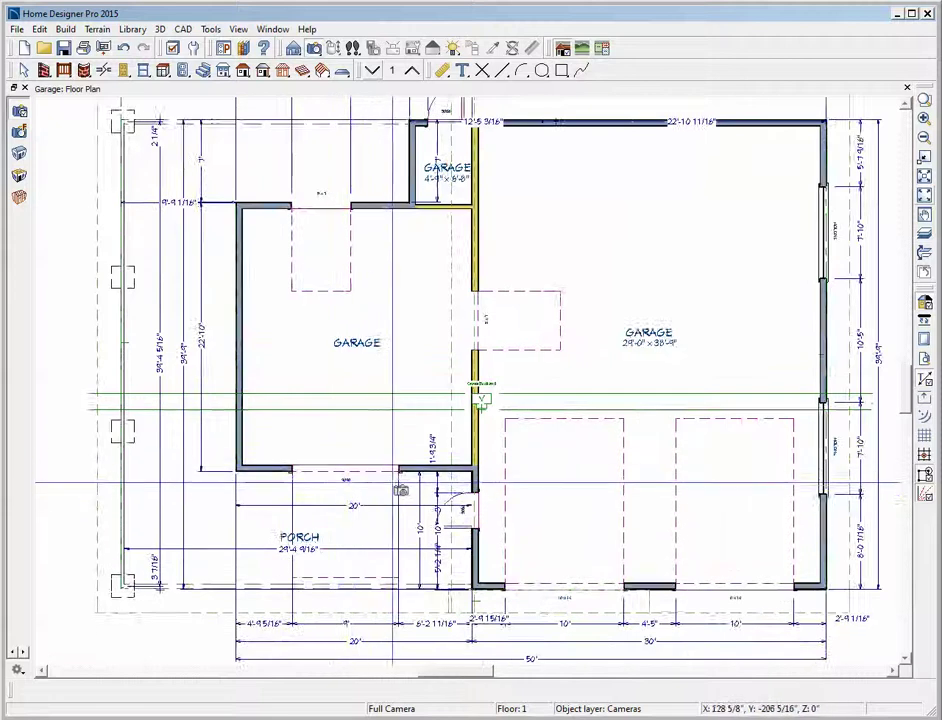
scroll(375, 300, up, 1)
scroll(302, 134, up, 5)
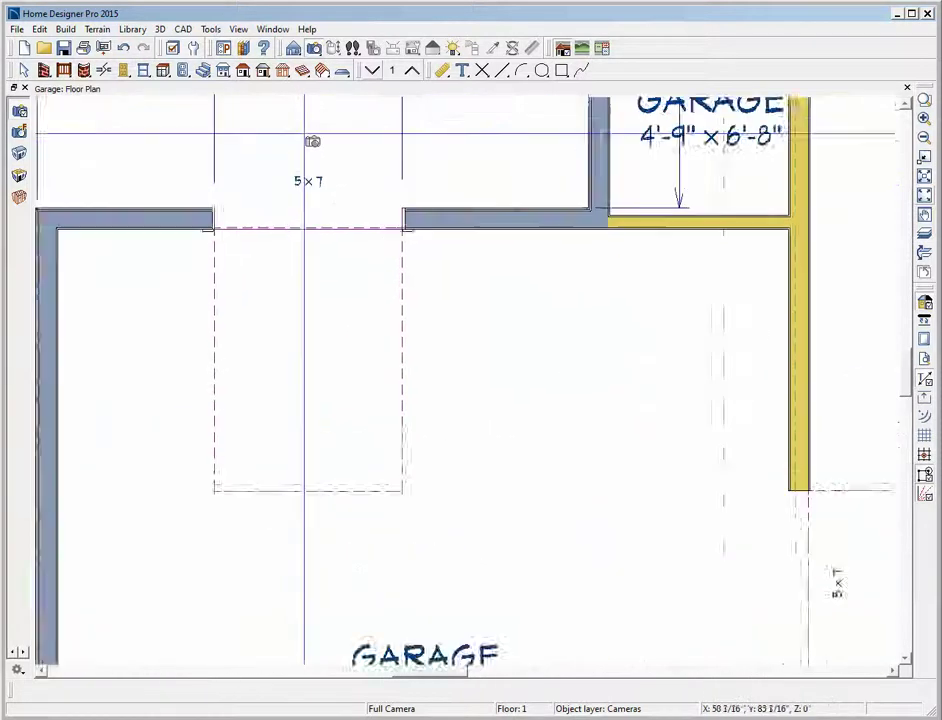
scroll(363, 254, up, 1)
key(space)
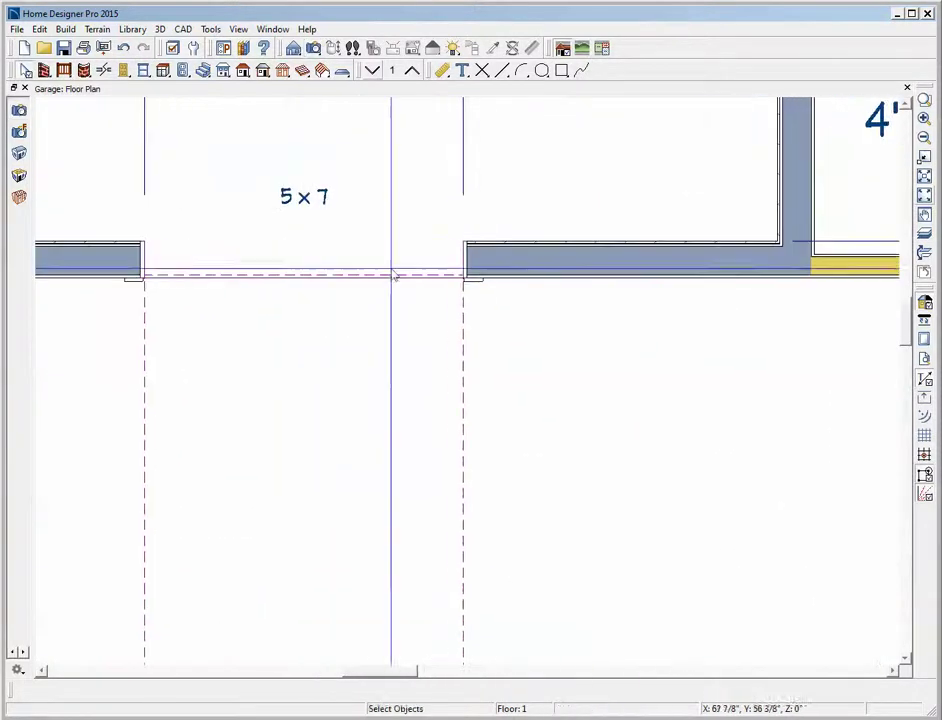
click(196, 257)
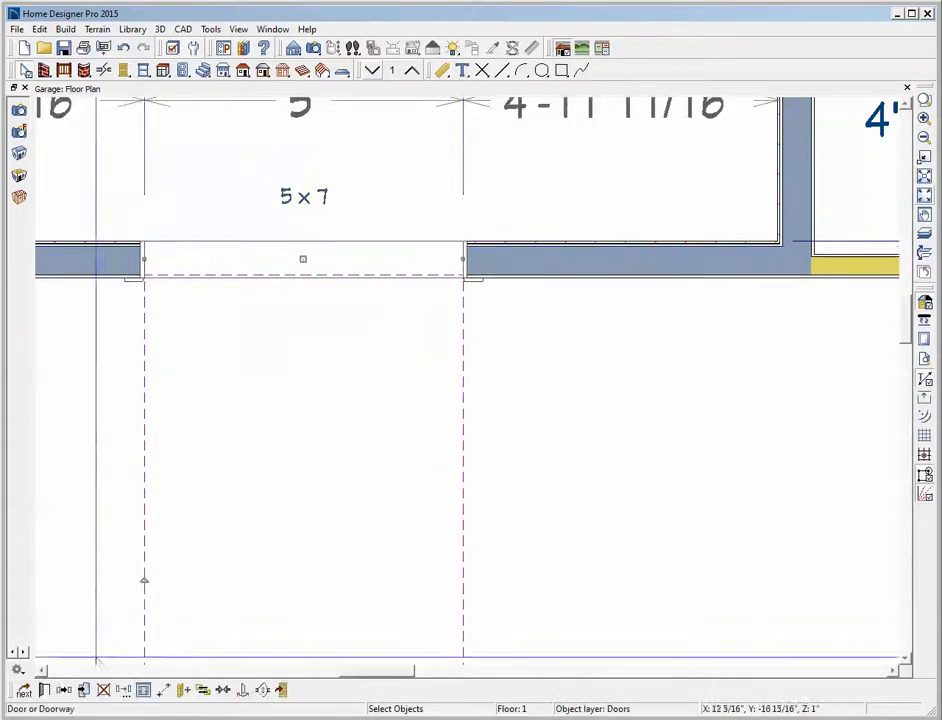
click(46, 688)
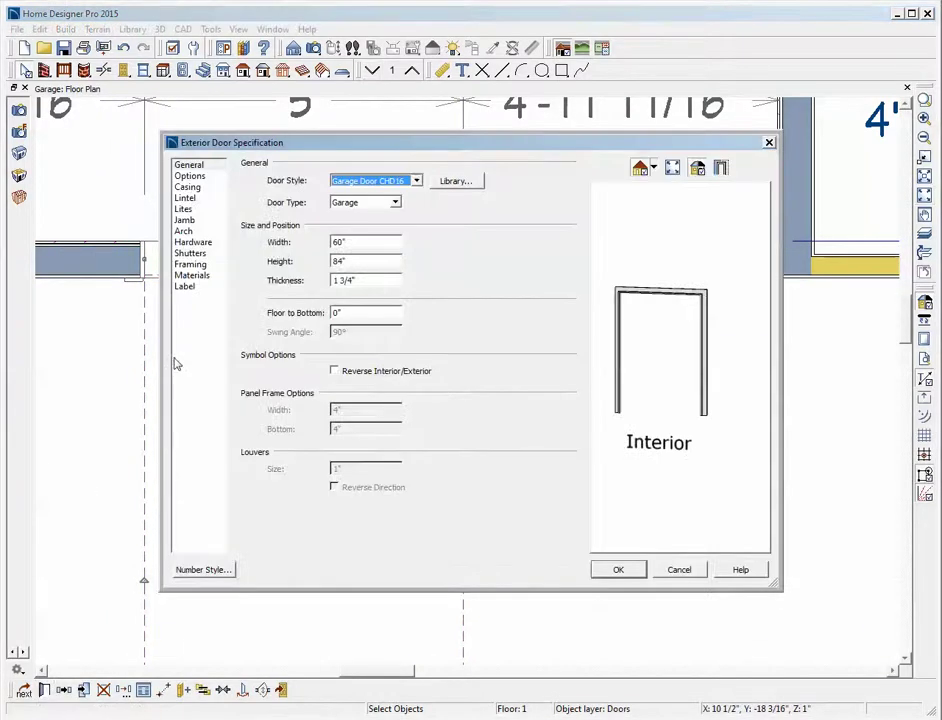
click(187, 188)
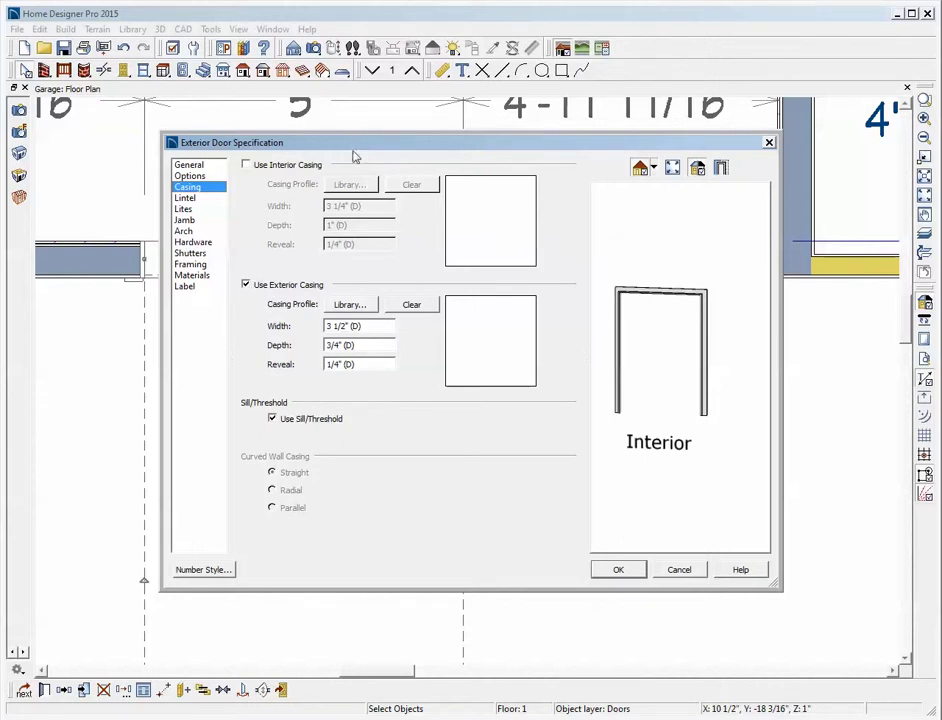
drag(353, 143, 482, 150)
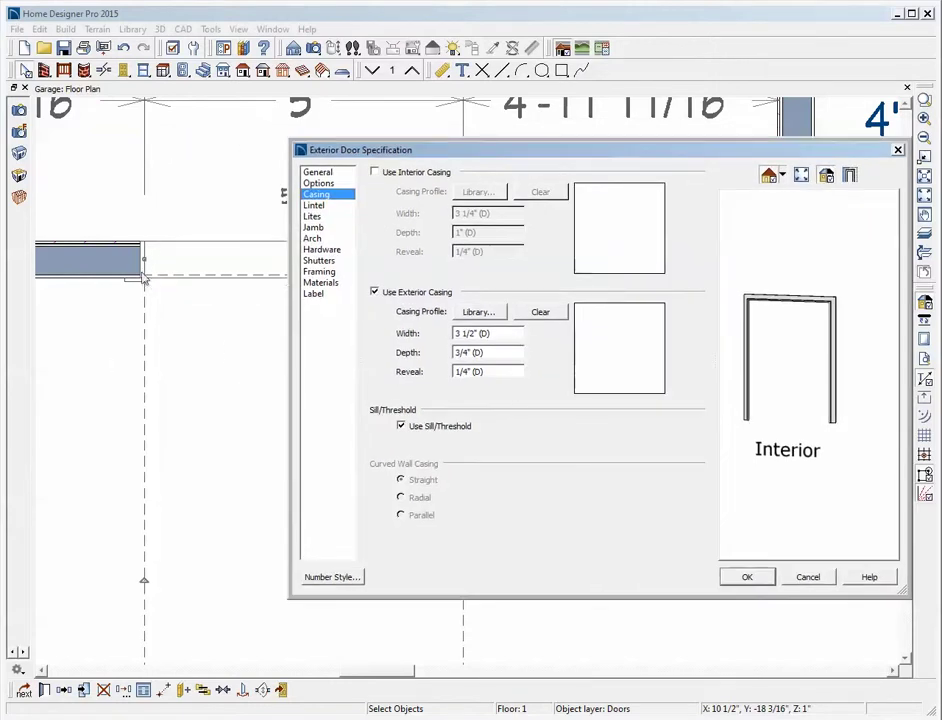
click(375, 172)
click(748, 578)
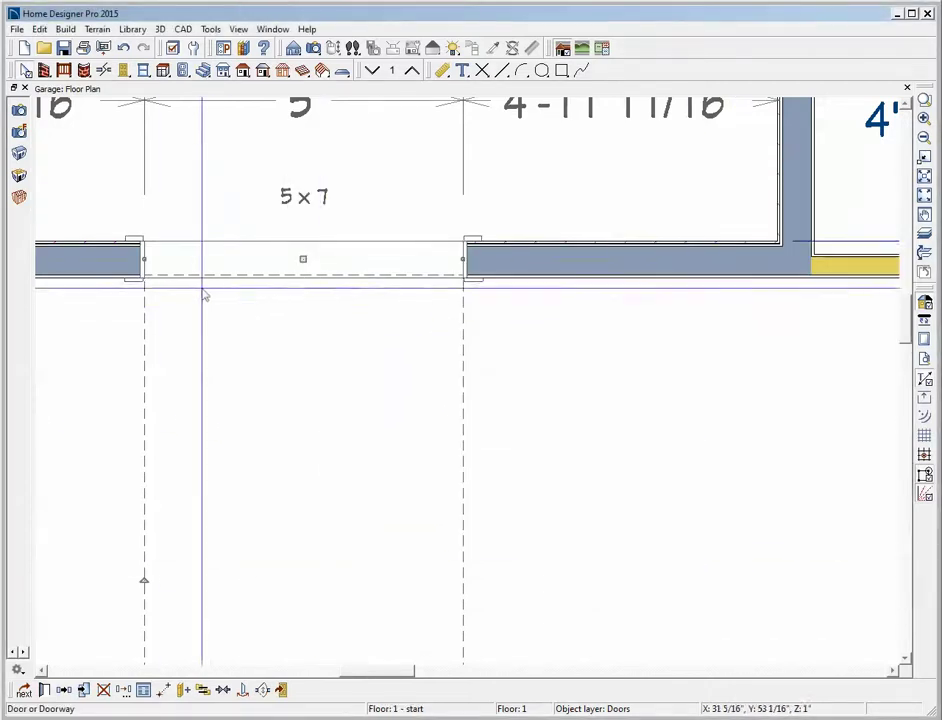
click(160, 288)
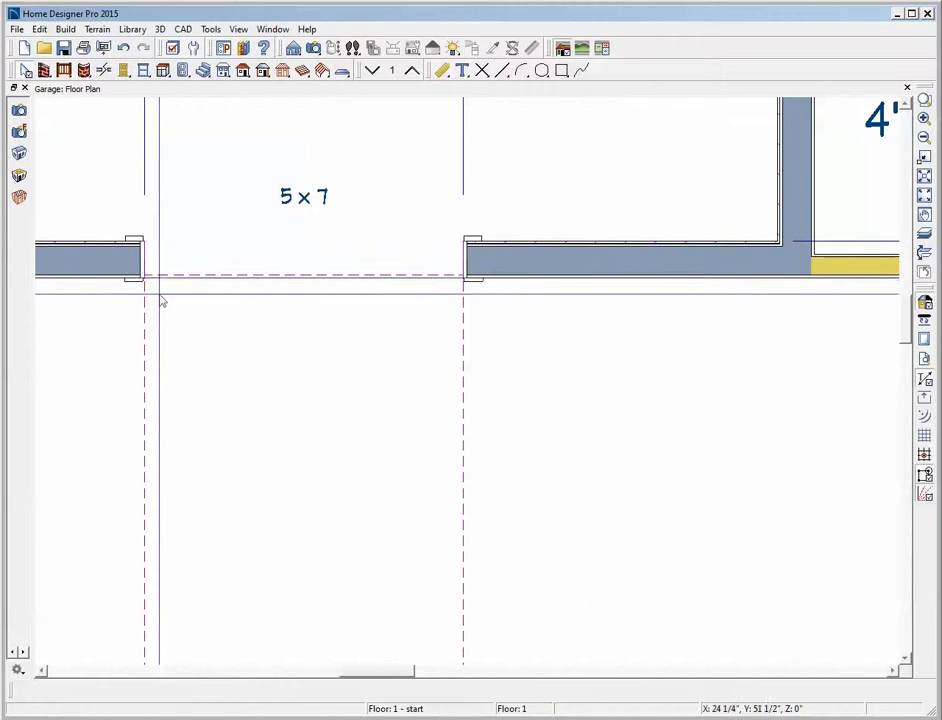
scroll(162, 320, down, 2)
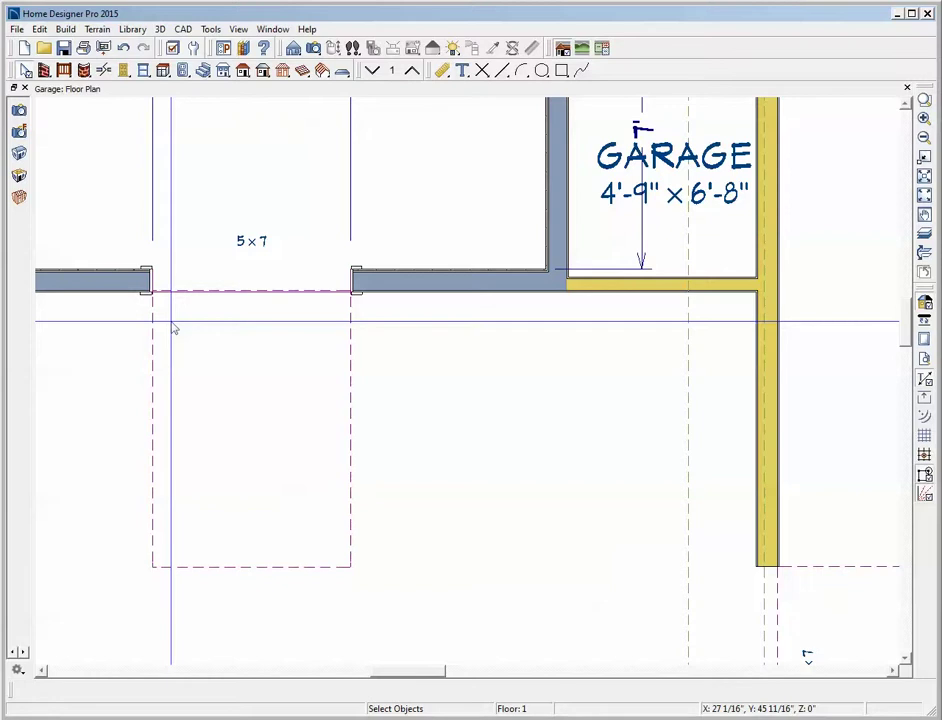
scroll(173, 328, down, 2)
scroll(173, 328, up, 1)
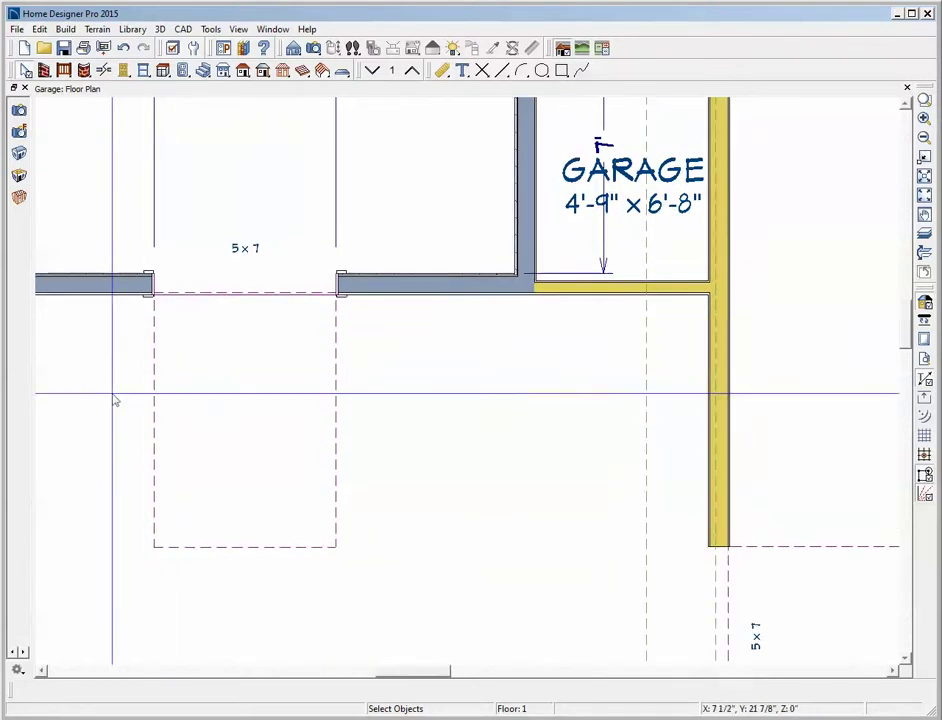
Move the 7' dimension line out of the 4'-9" x 6'-8" garage room to the outer side of its wall.
scroll(115, 400, down, 2)
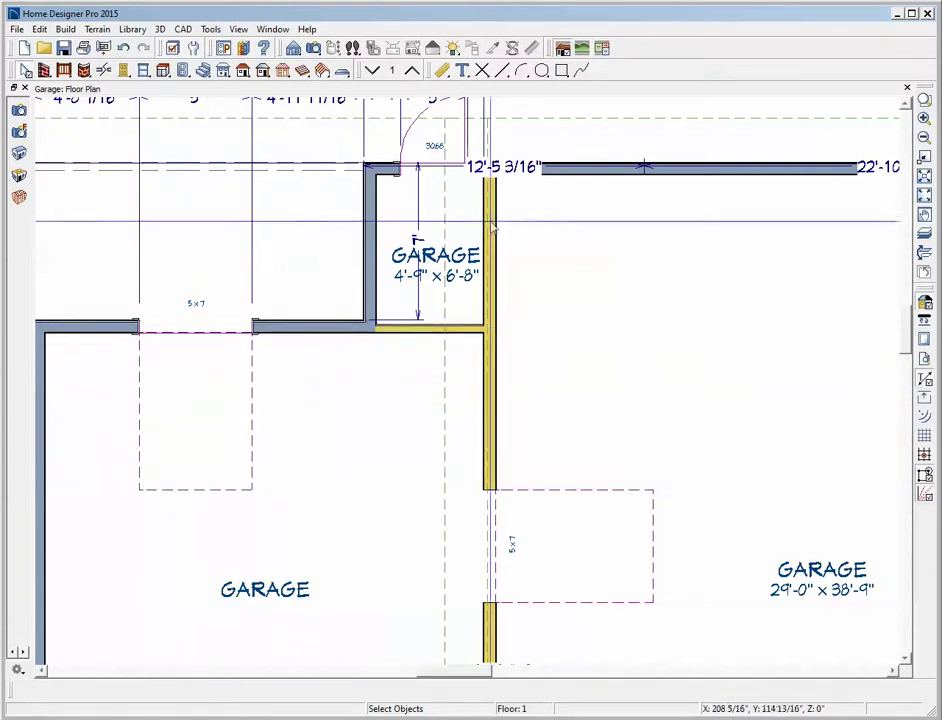
click(908, 105)
click(908, 105)
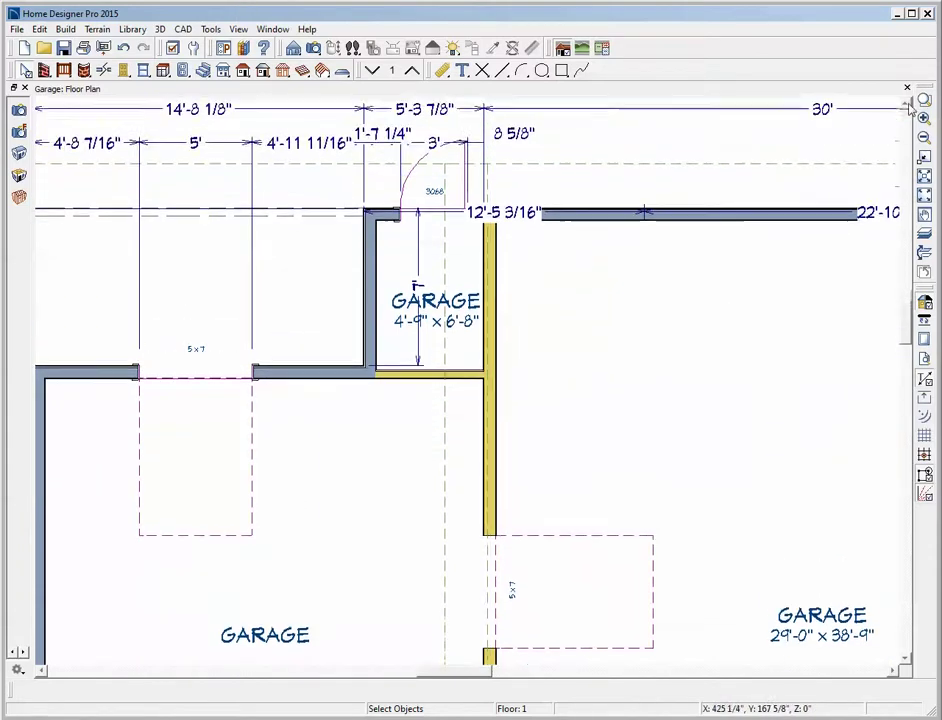
click(908, 105)
scroll(394, 226, up, 1)
scroll(432, 228, up, 5)
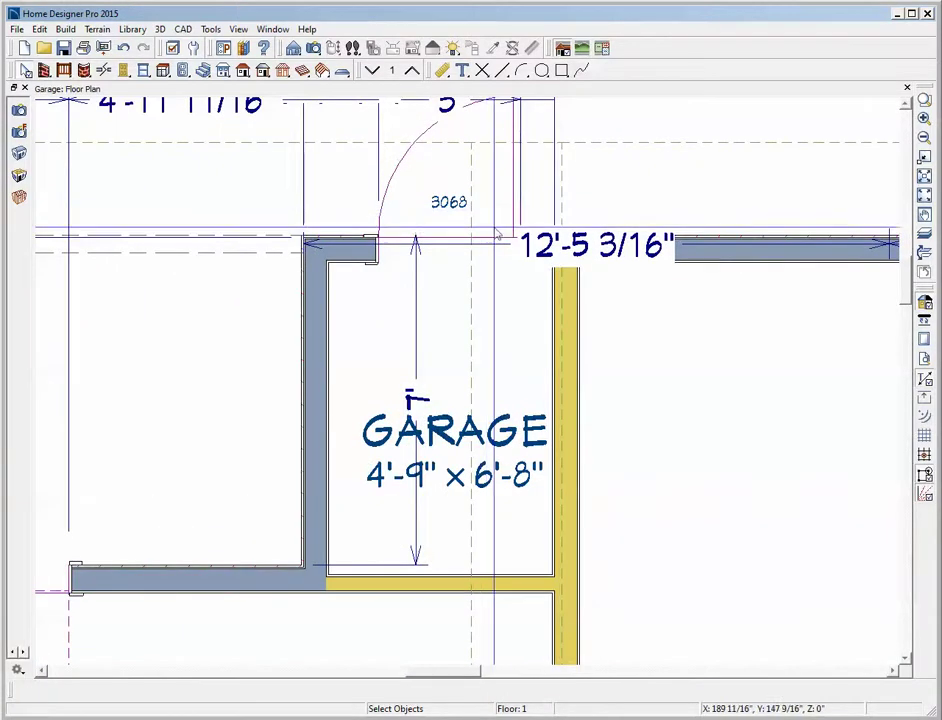
scroll(486, 280, up, 1)
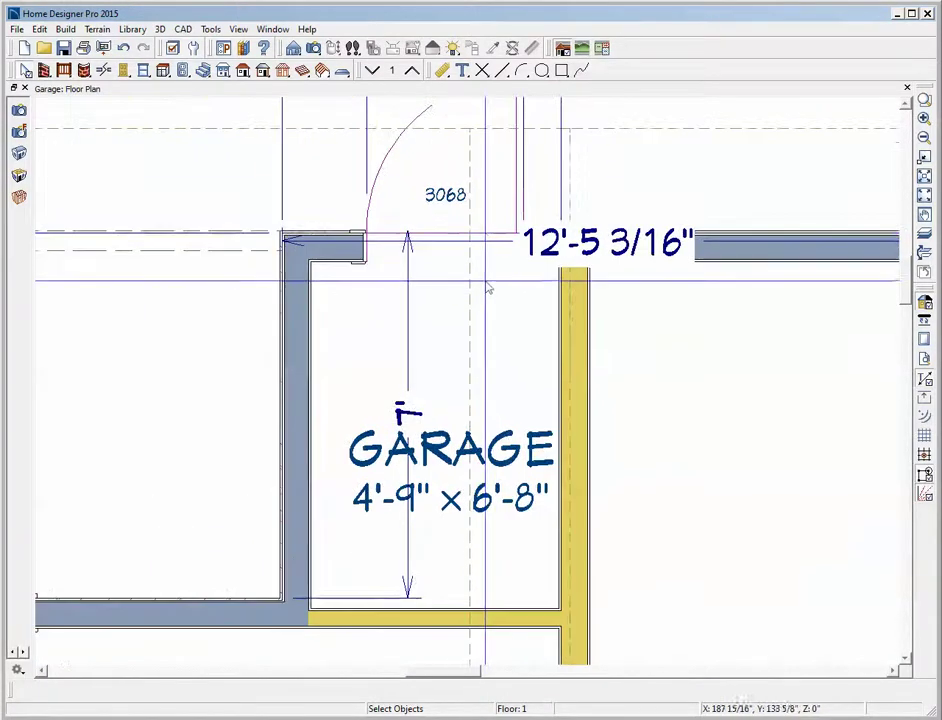
scroll(486, 278, down, 1)
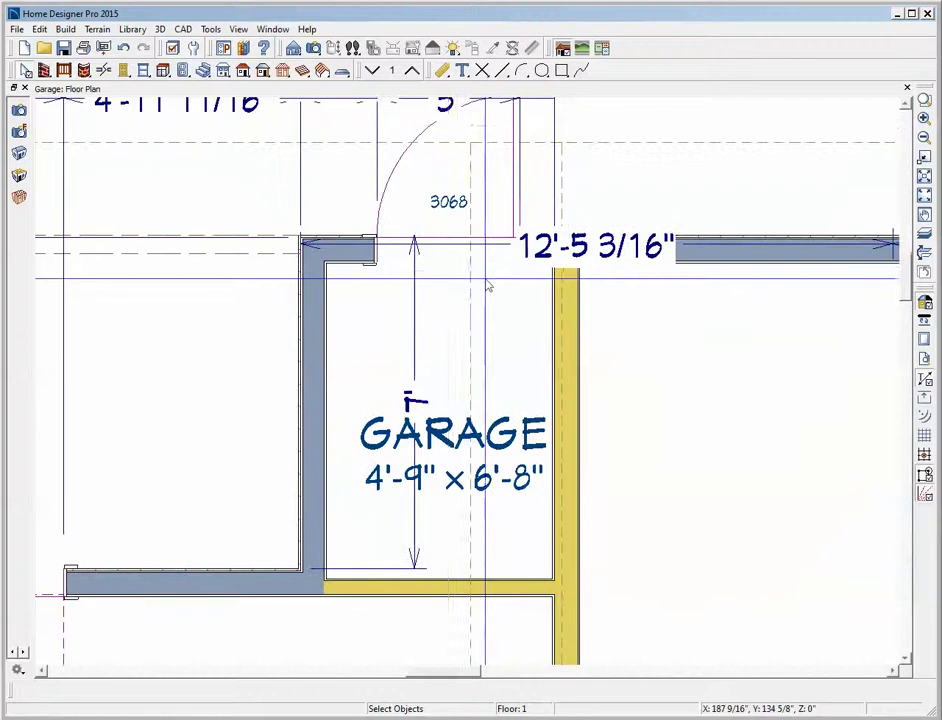
click(414, 352)
drag(414, 355, 350, 343)
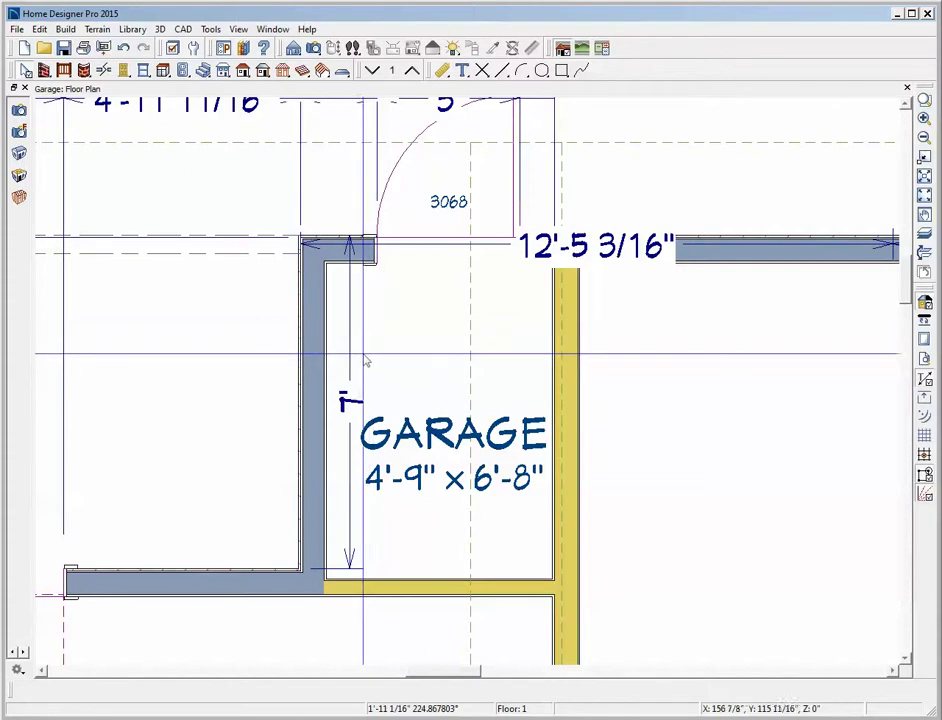
click(347, 355)
drag(349, 355, 236, 348)
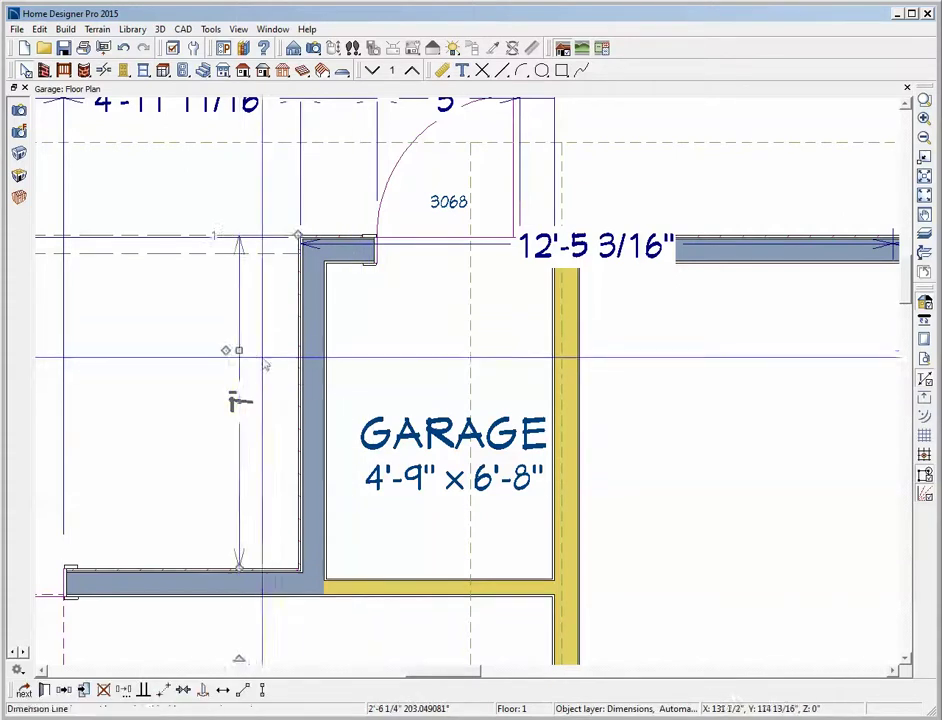
Move the 12'-5 3/16" dimension line off the upper wall to clear space outside it, near the 3068 door.
click(463, 250)
click(475, 257)
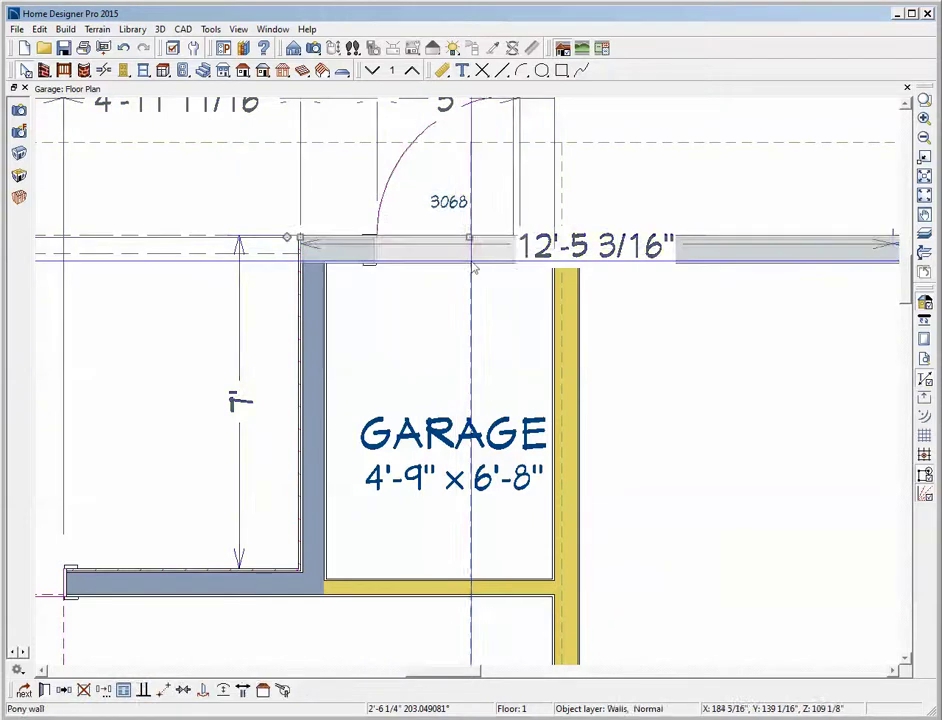
click(476, 244)
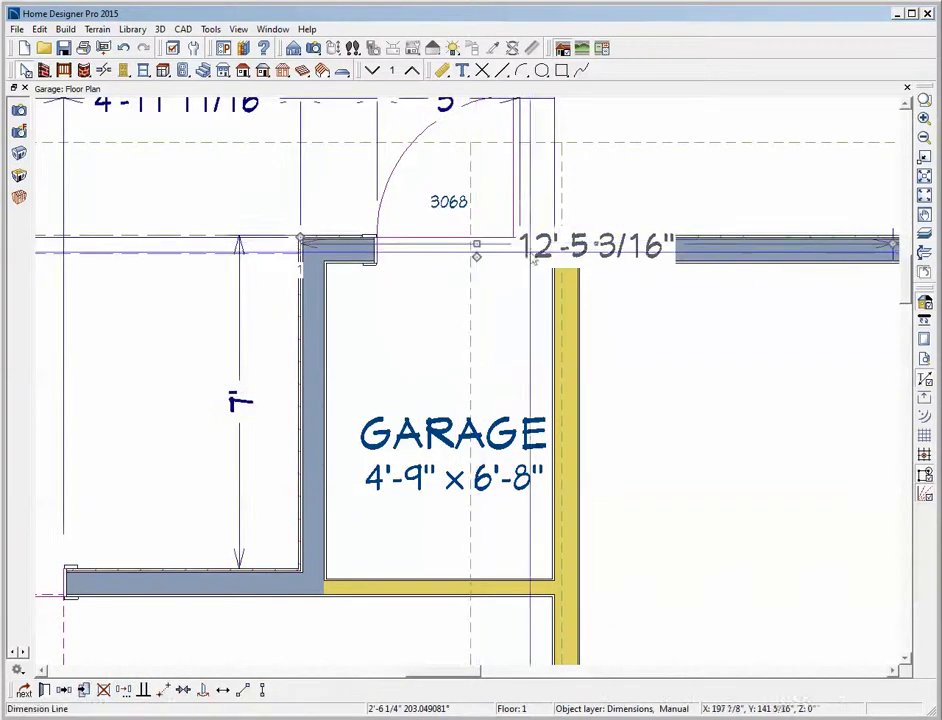
drag(476, 244, 434, 156)
Enable exterior casing for the reversed 9090 garage door between the smaller garage and the porch.
scroll(501, 160, down, 5)
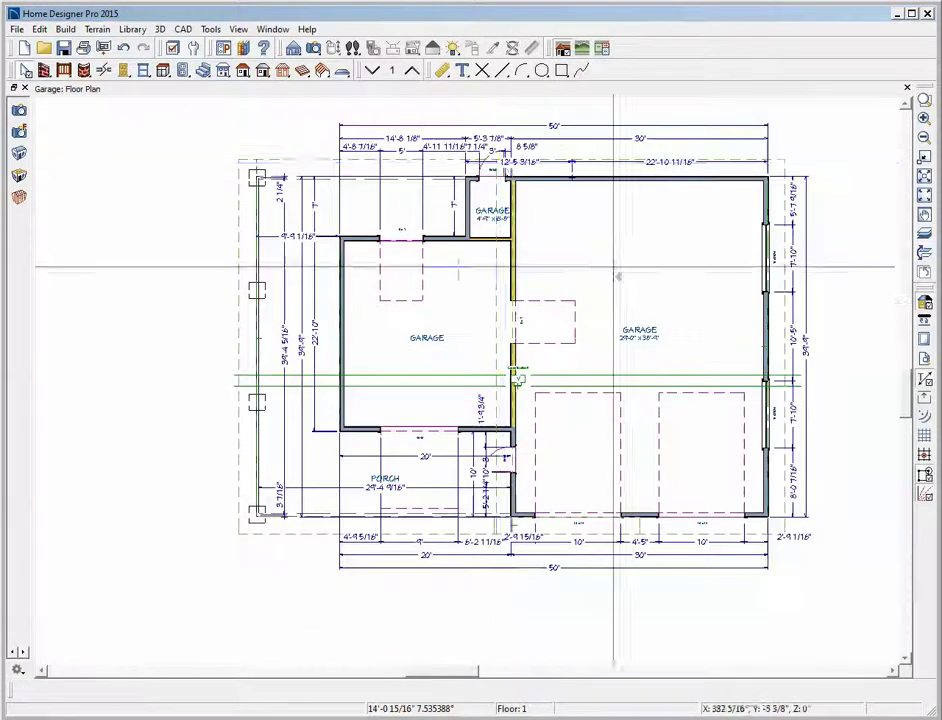
scroll(680, 310, up, 2)
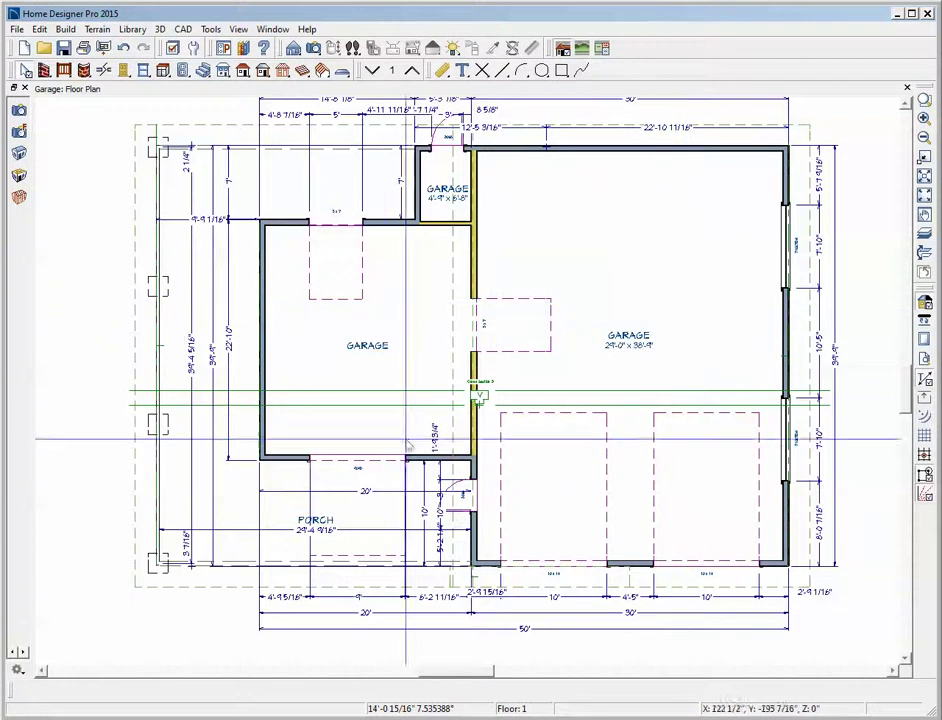
scroll(325, 472, up, 3)
scroll(325, 478, up, 3)
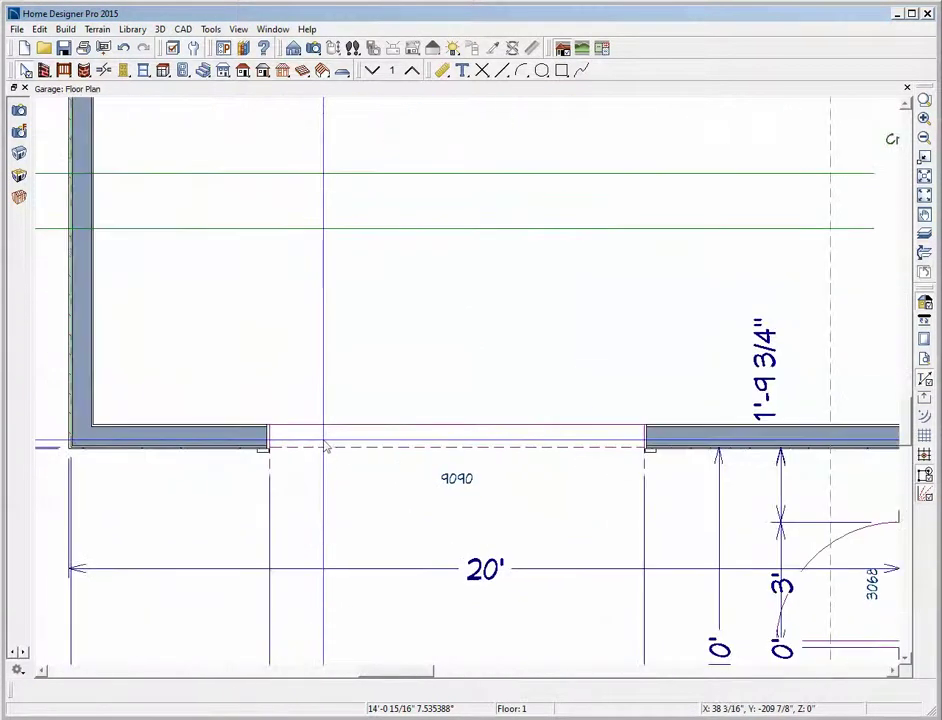
click(450, 434)
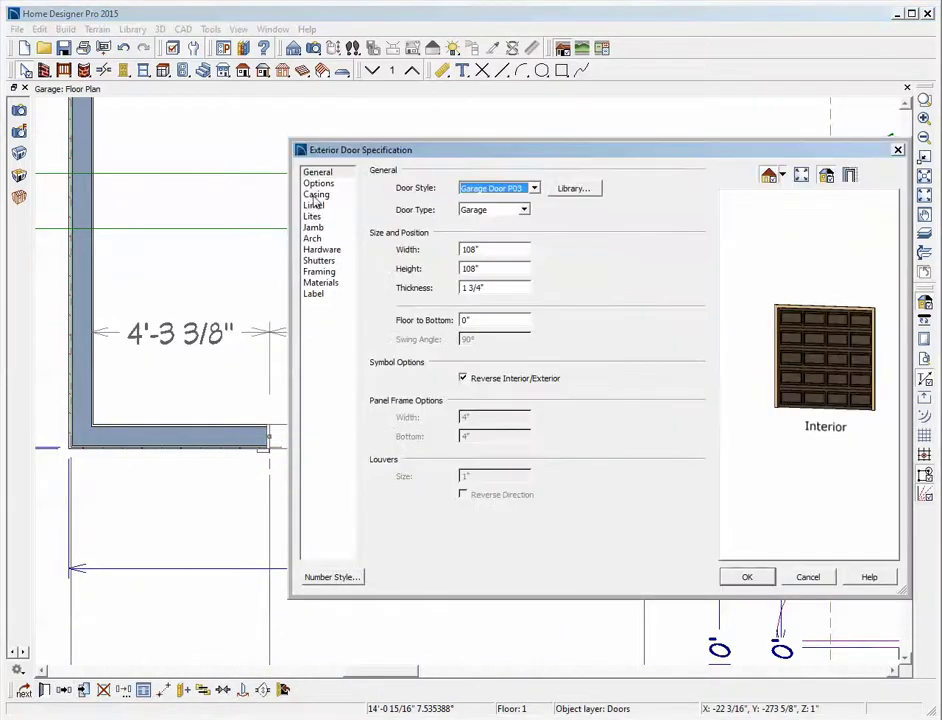
click(316, 195)
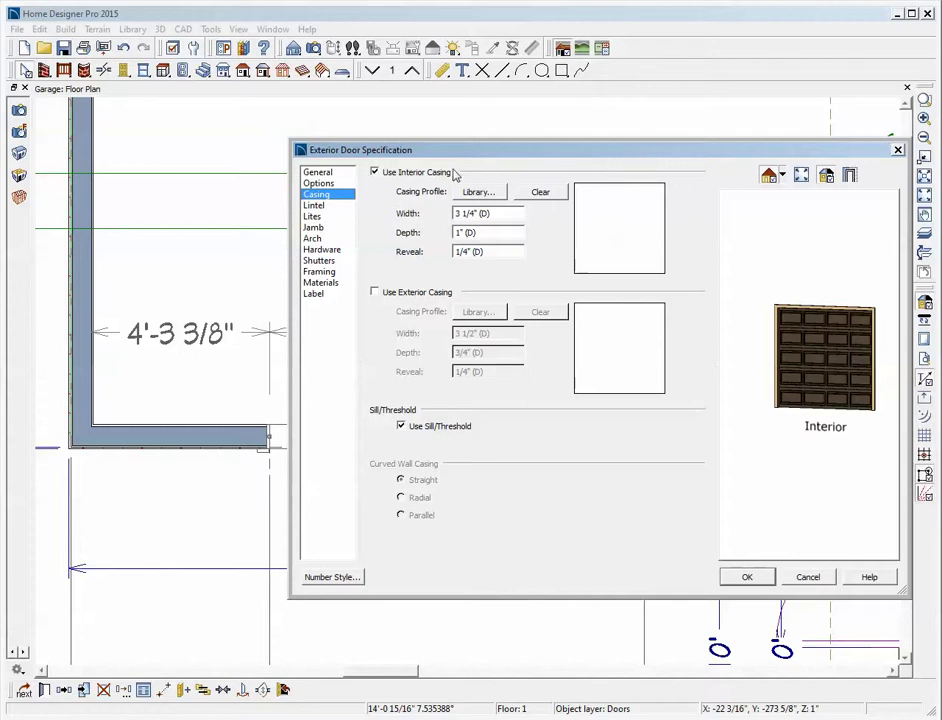
click(374, 292)
click(745, 577)
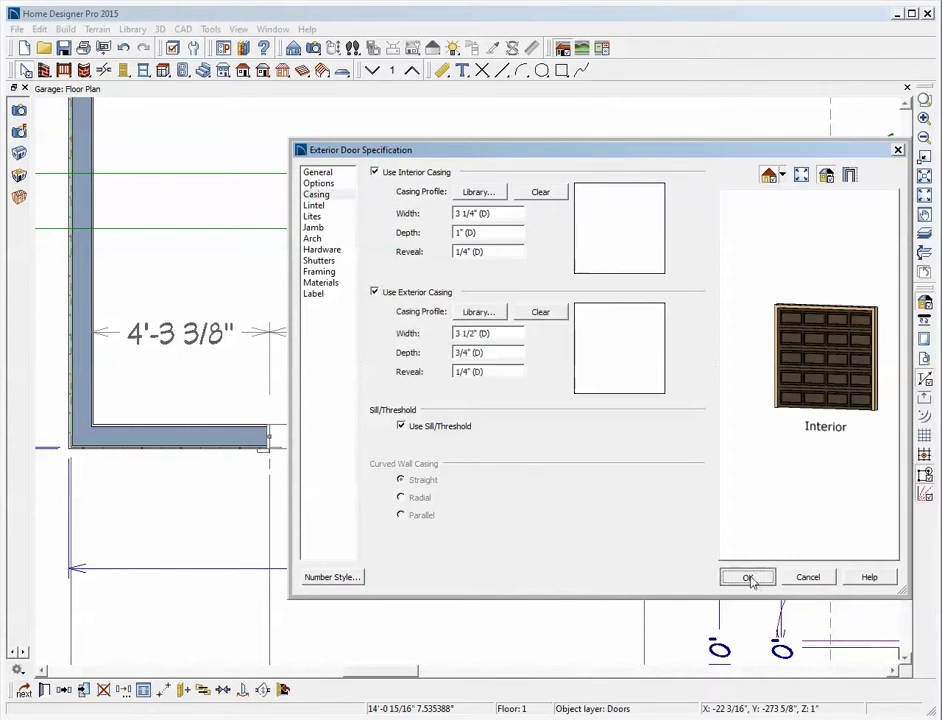
Check the 9090 door's casing in a full camera view inside the smaller garage and close that view.
scroll(330, 430, down, 5)
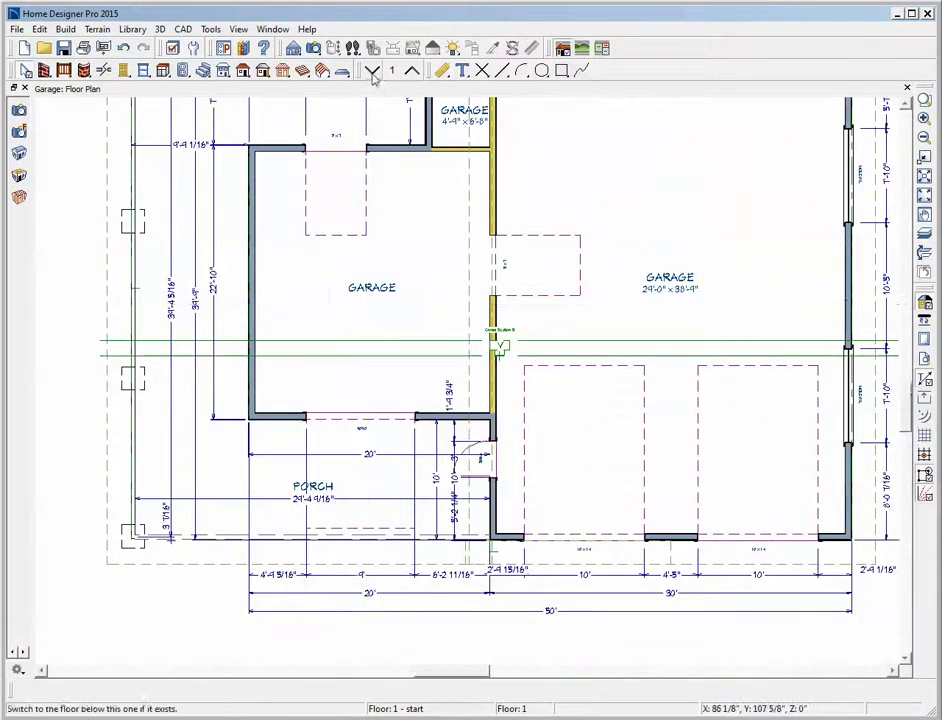
click(314, 50)
drag(430, 175, 330, 459)
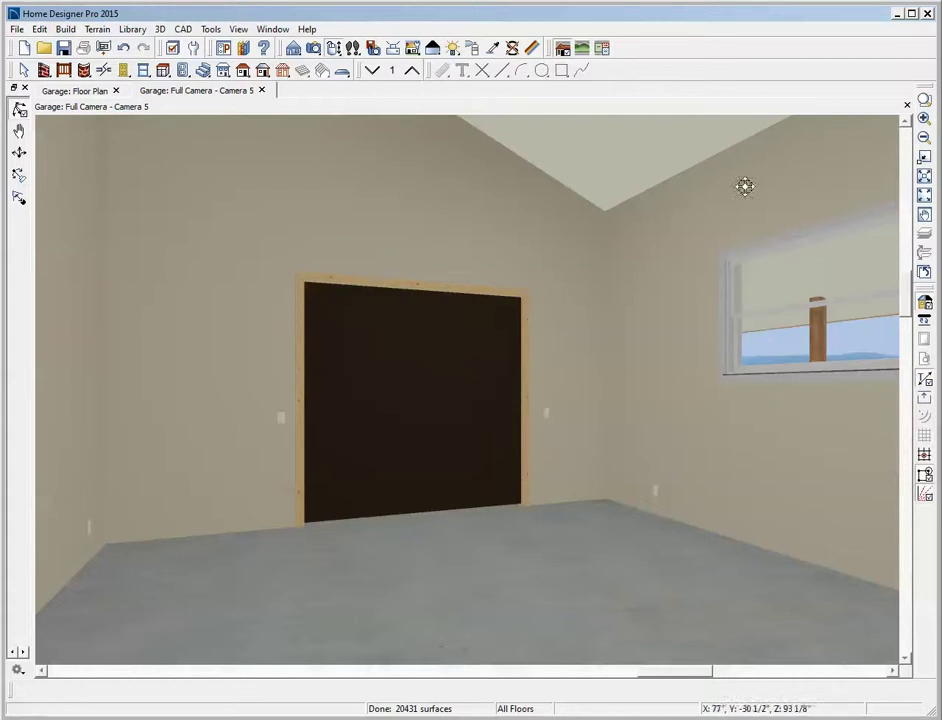
click(907, 89)
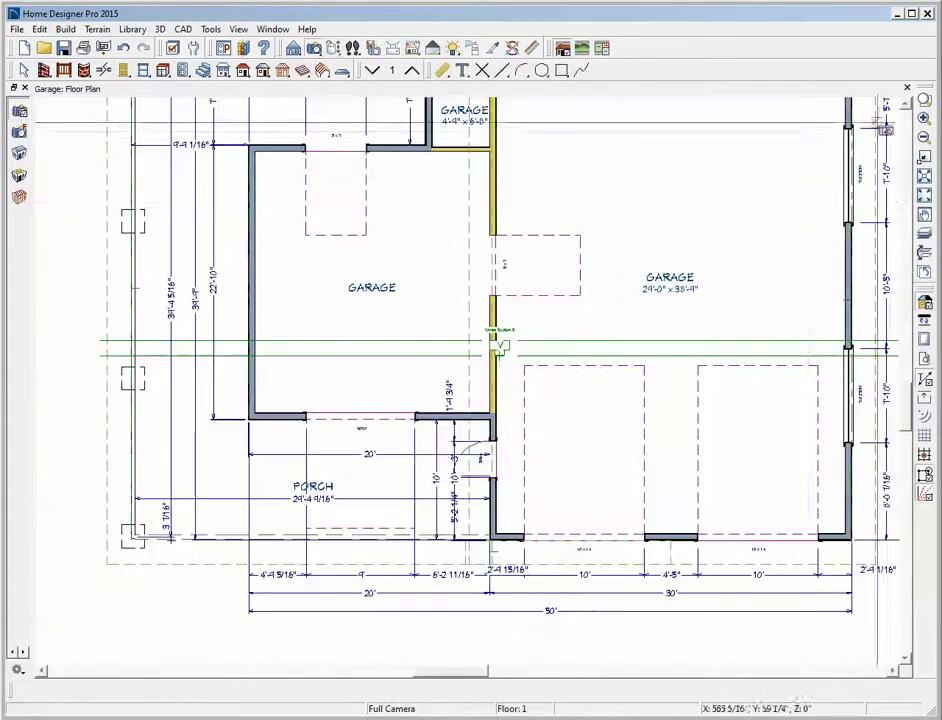
Select both 10 x 14 garage doors in the larger garage and enable their interior casing.
scroll(712, 566, up, 2)
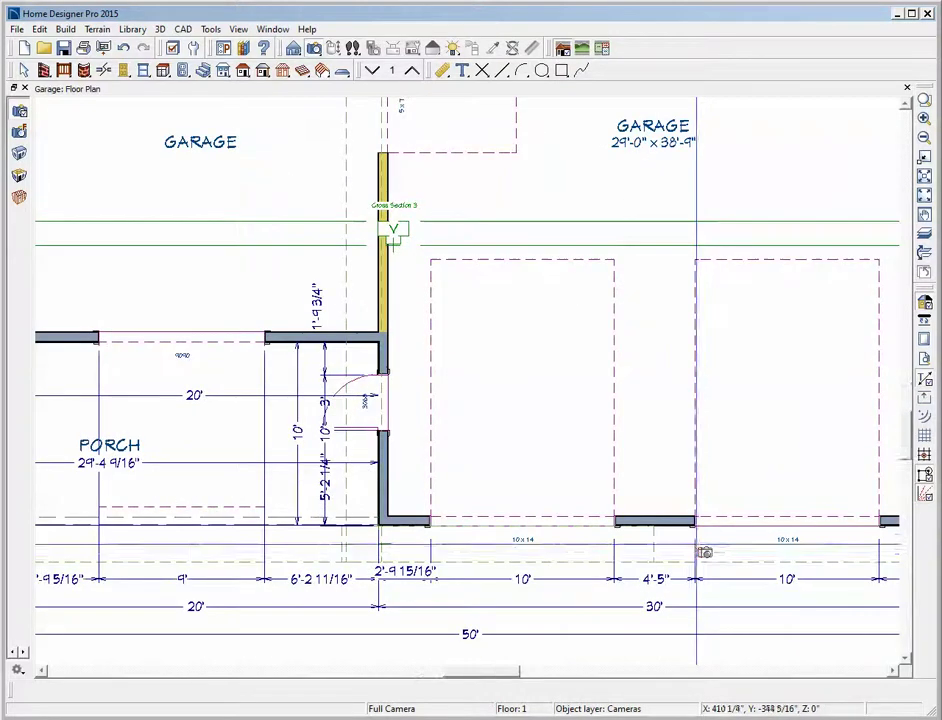
scroll(605, 535, up, 1)
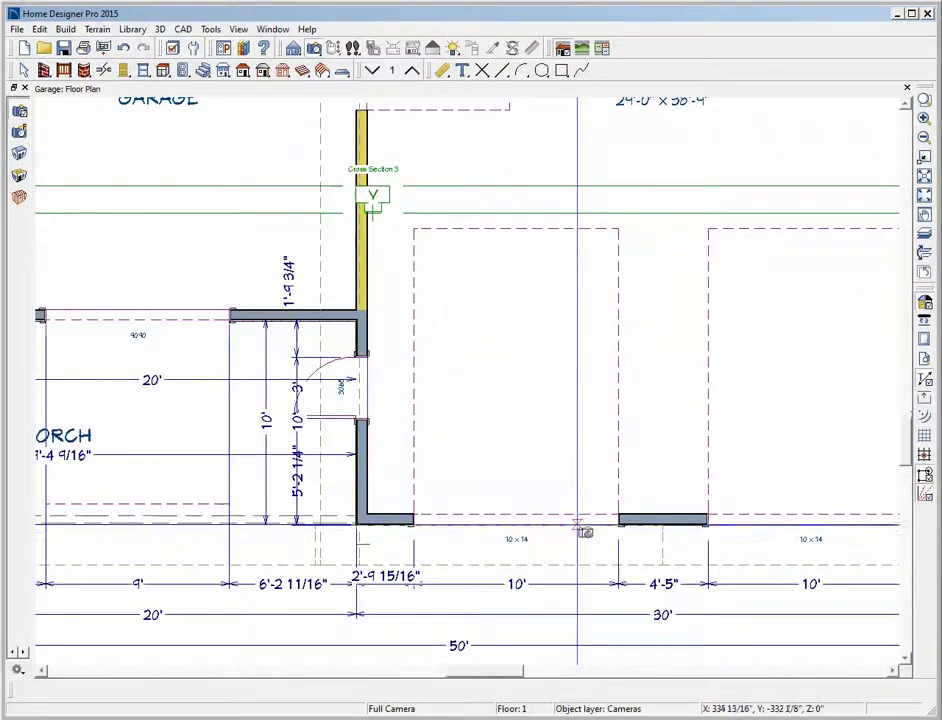
key(space)
click(586, 520)
shift+click(742, 519)
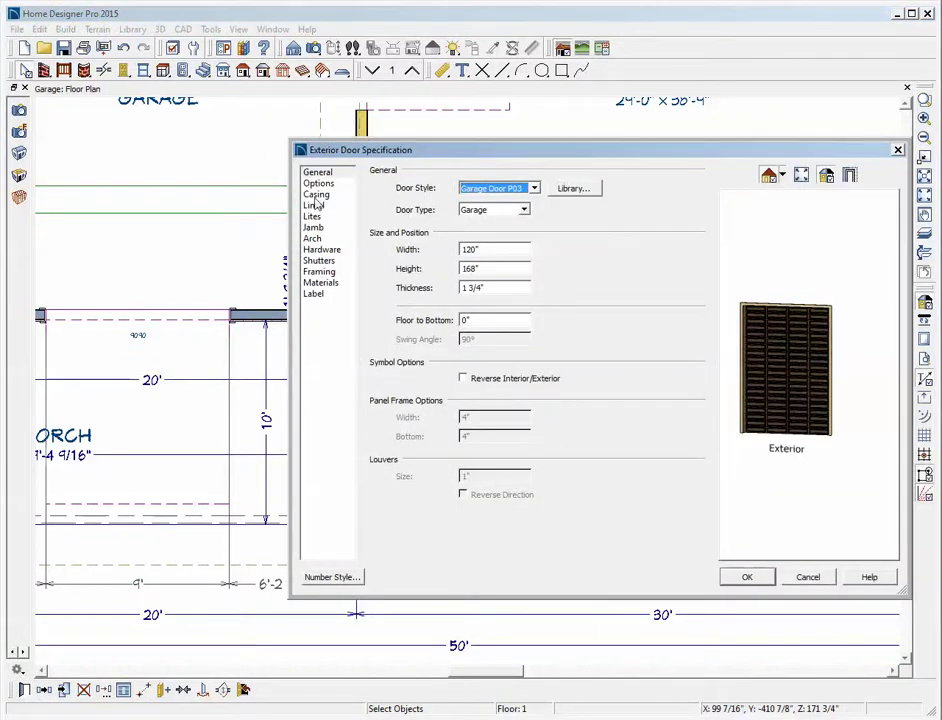
click(316, 195)
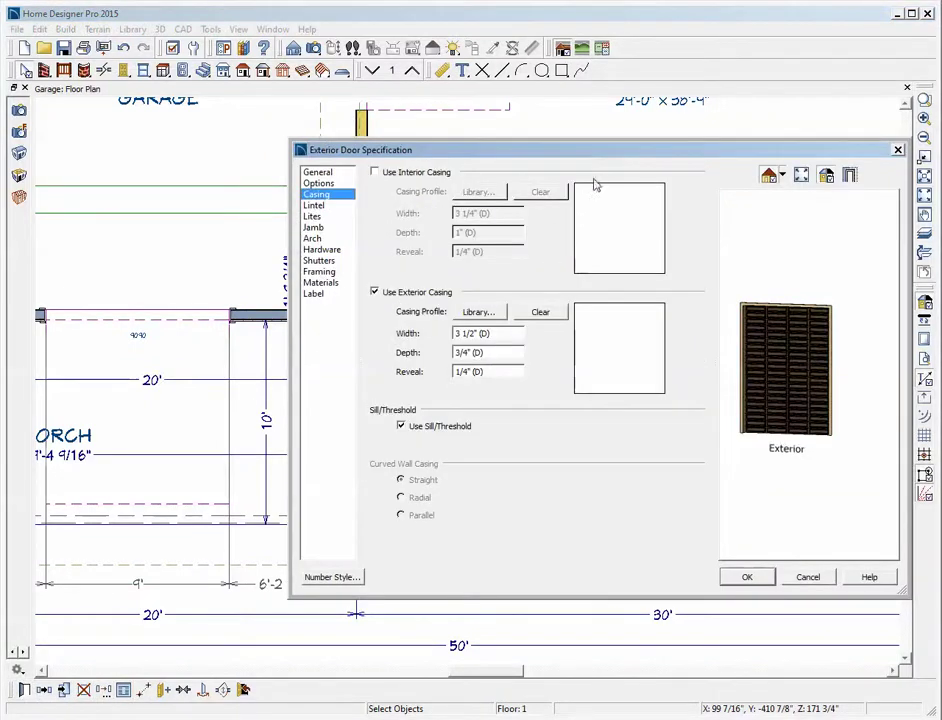
drag(619, 156, 378, 196)
click(141, 218)
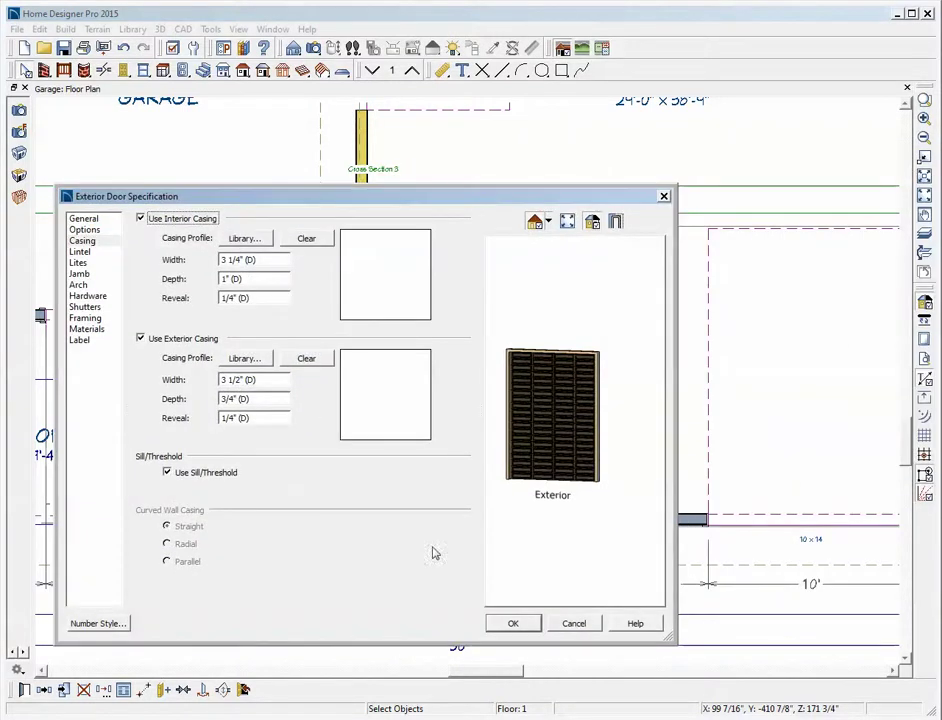
click(512, 623)
Examine the casing around the 10 x 14 garage doors and the larger garage's side windows in the floor 1 plan.
scroll(578, 590, up, 3)
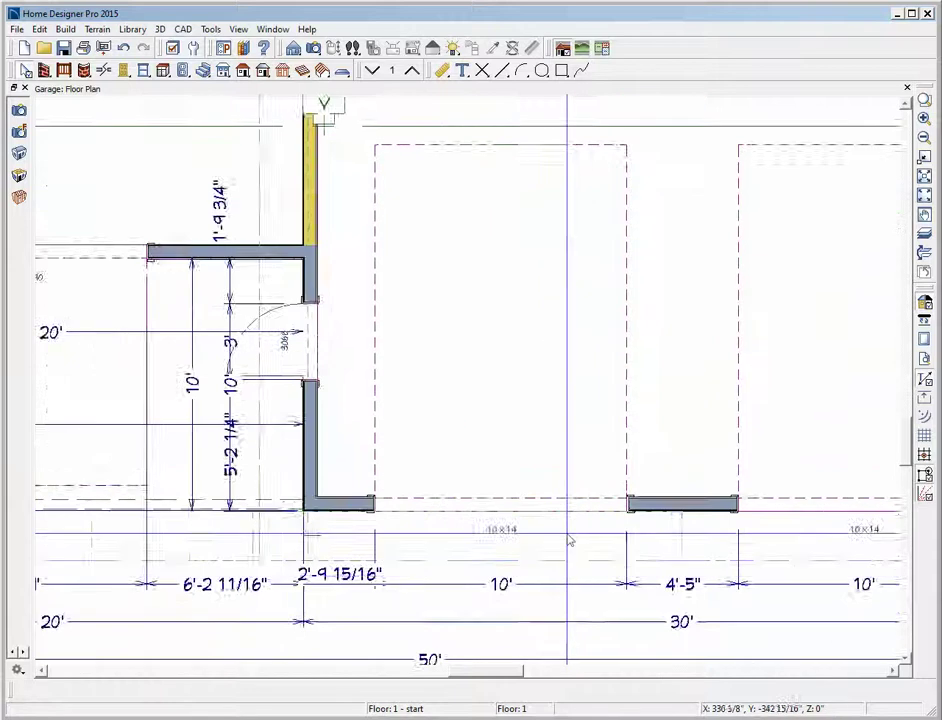
scroll(558, 538, up, 1)
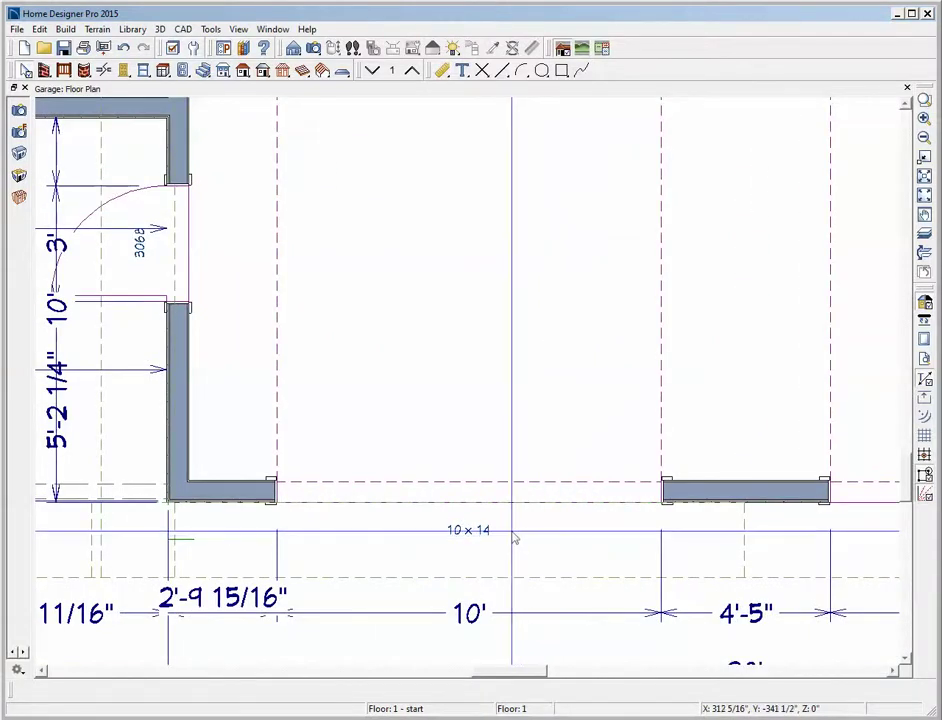
scroll(514, 542, down, 2)
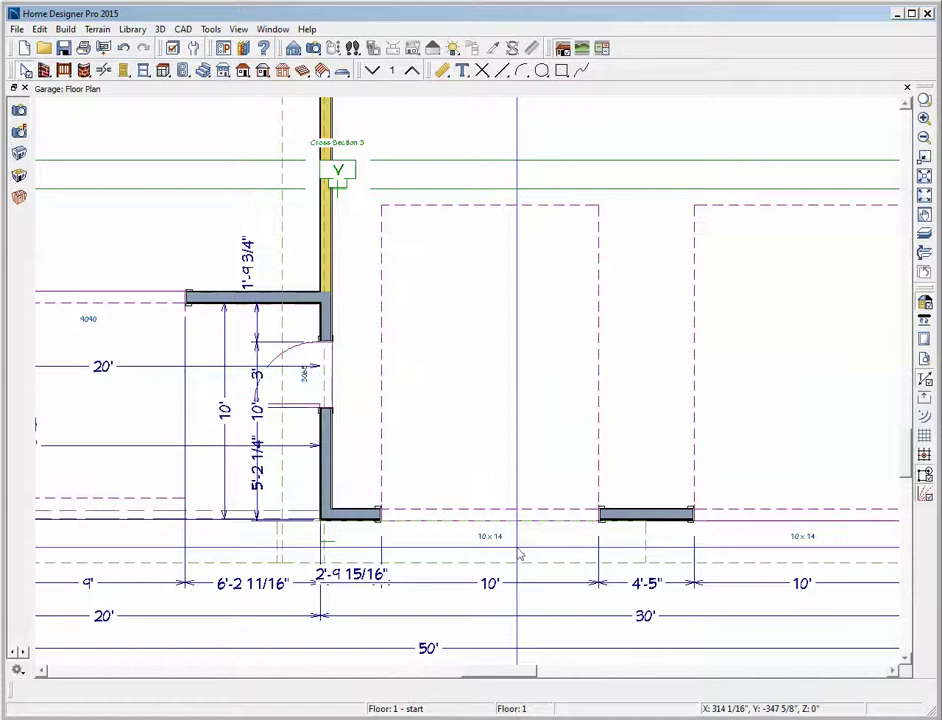
scroll(519, 555, down, 1)
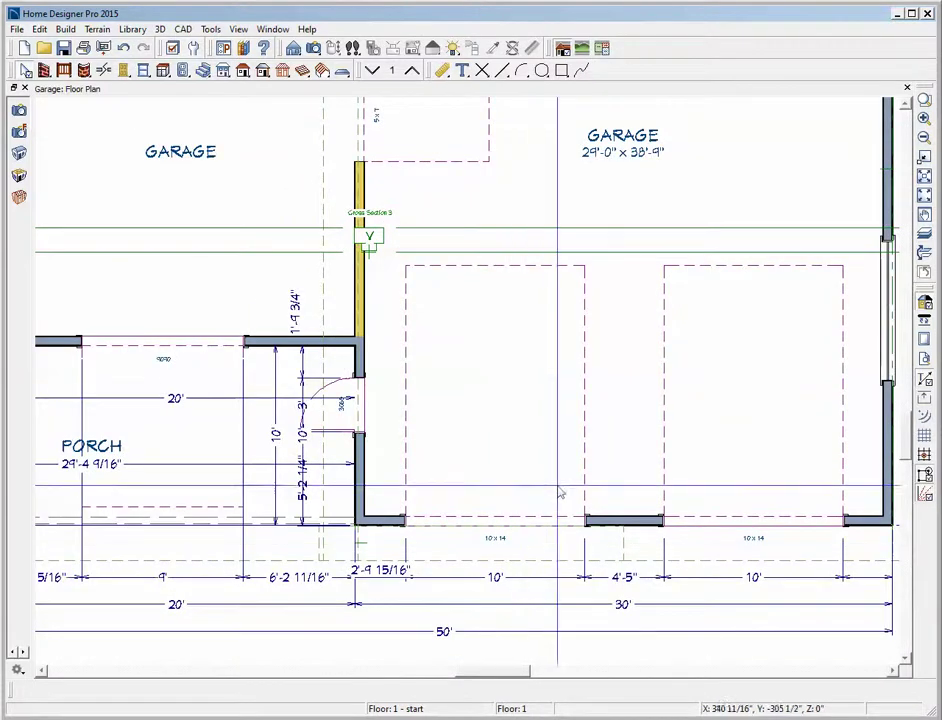
click(924, 196)
scroll(683, 311, up, 2)
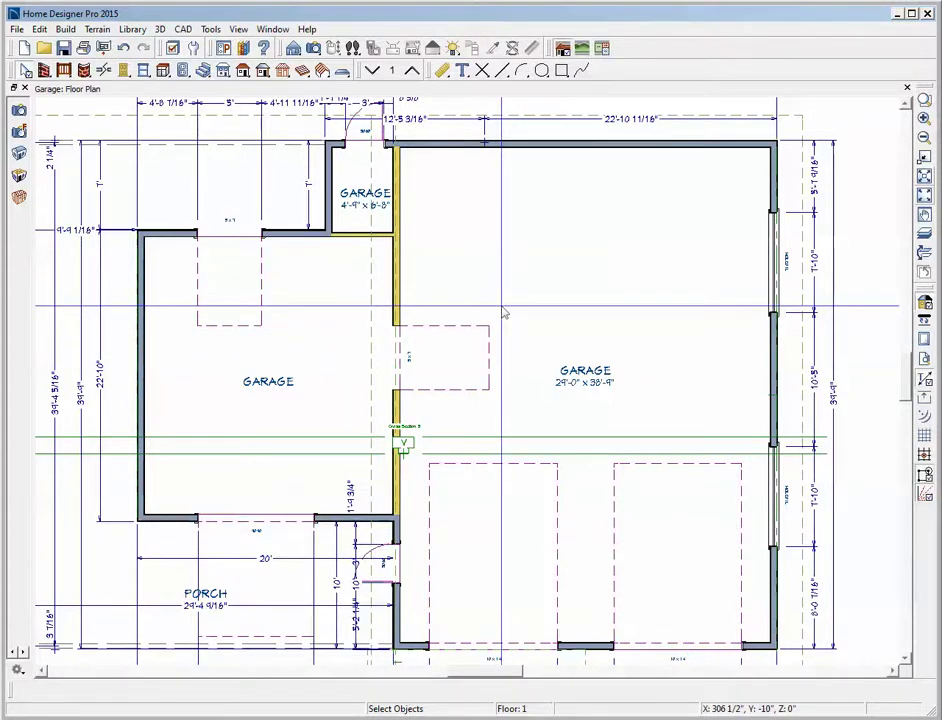
scroll(505, 314, down, 3)
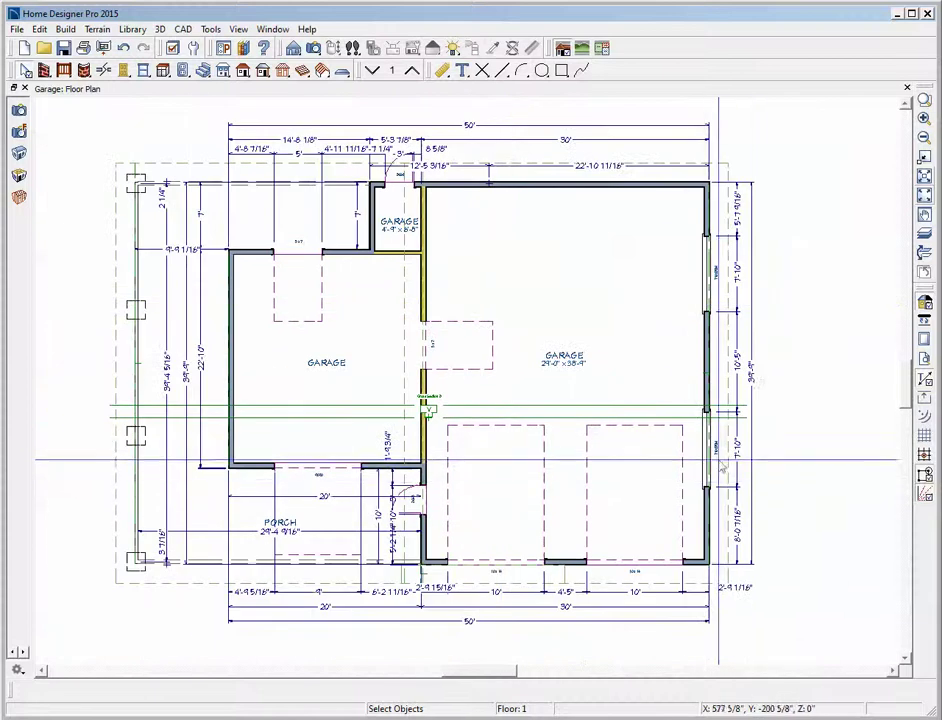
scroll(732, 430, up, 4)
scroll(722, 451, up, 1)
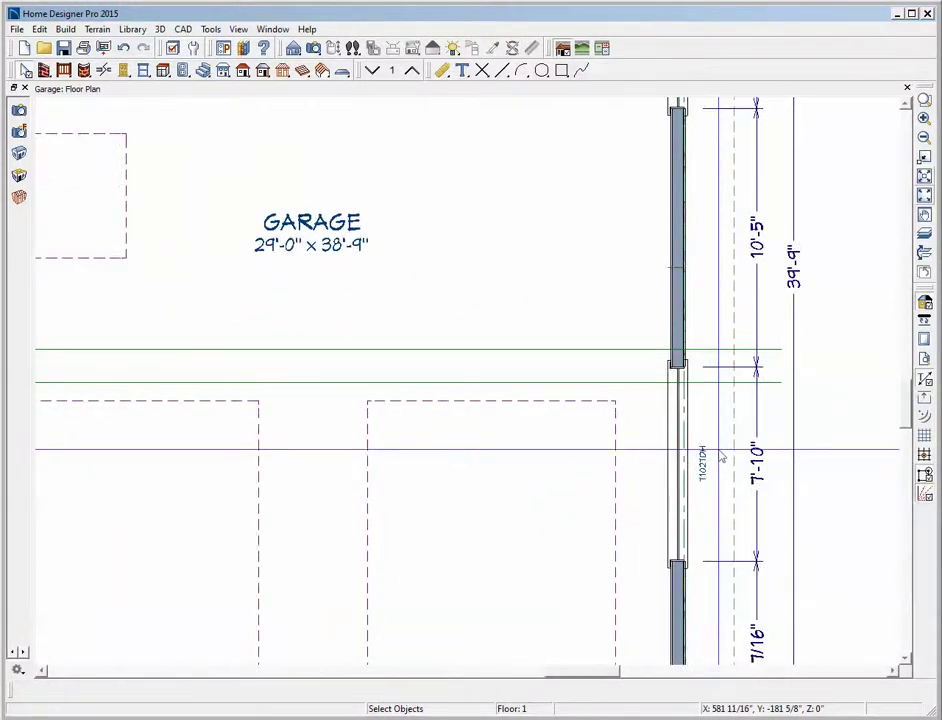
scroll(721, 456, down, 5)
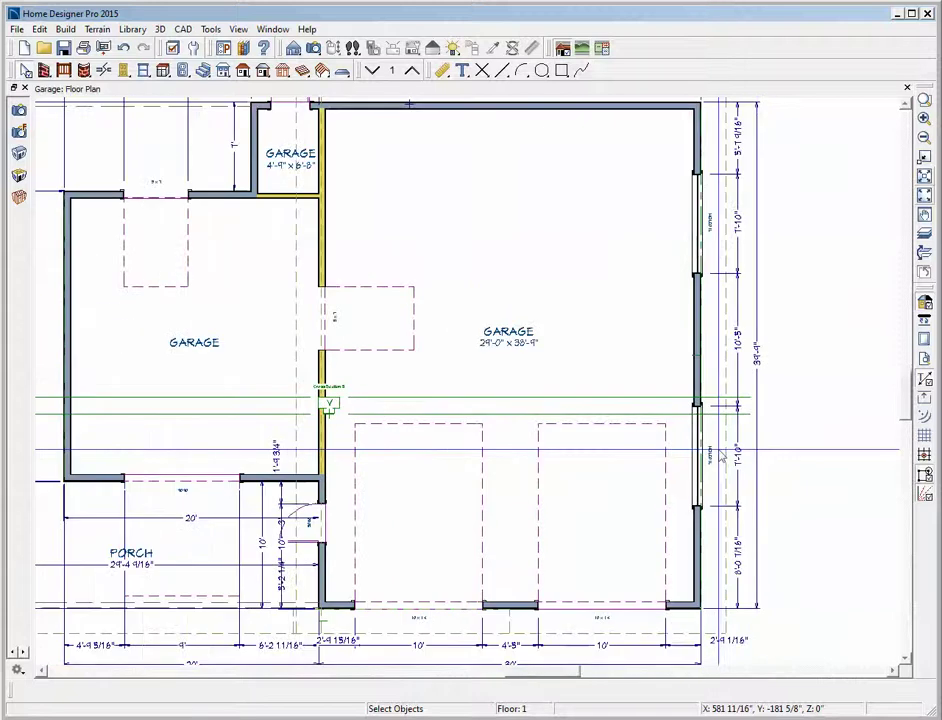
scroll(721, 456, down, 1)
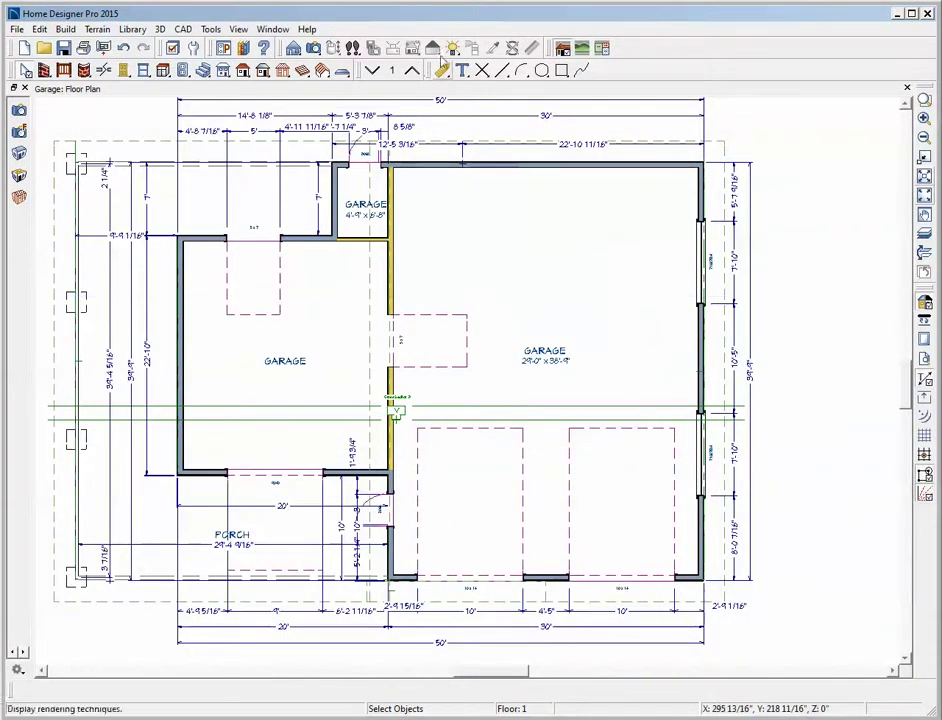
Display floor 2 of the plan and create a perspective doll house view of the model.
click(414, 71)
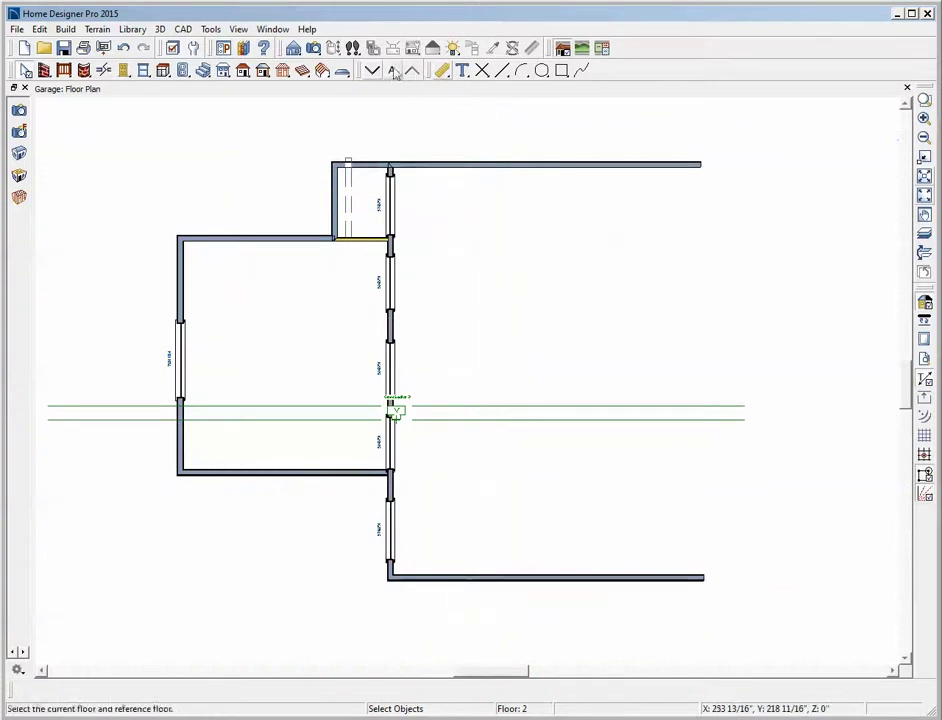
click(313, 48)
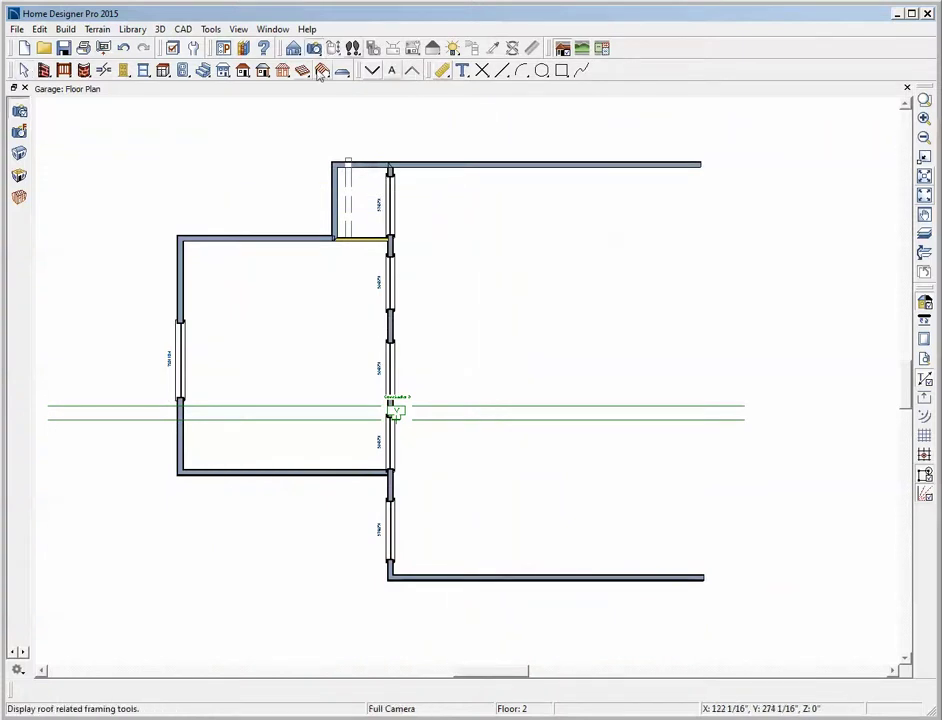
click(22, 195)
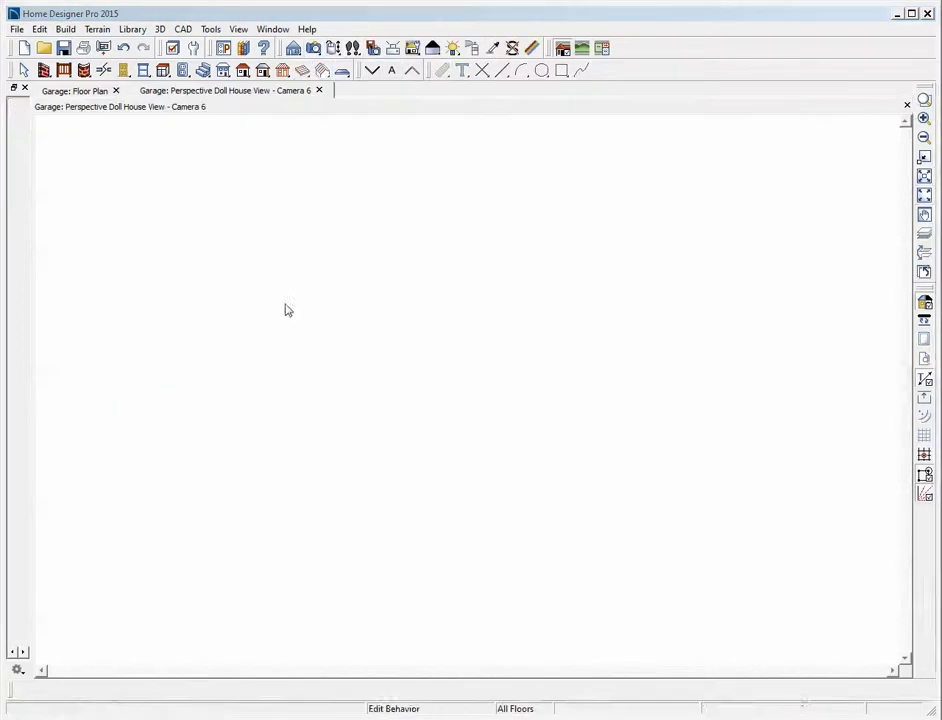
Turn off Show Lower Floors in Floor Overviews for the perspective doll house camera.
drag(317, 350, 305, 370)
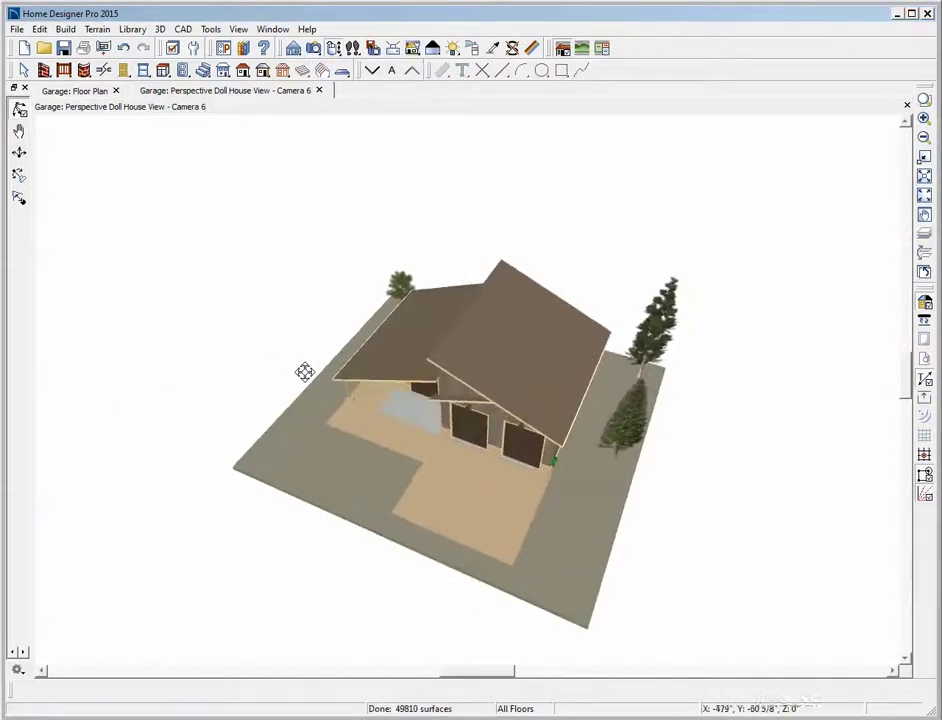
scroll(393, 318, up, 3)
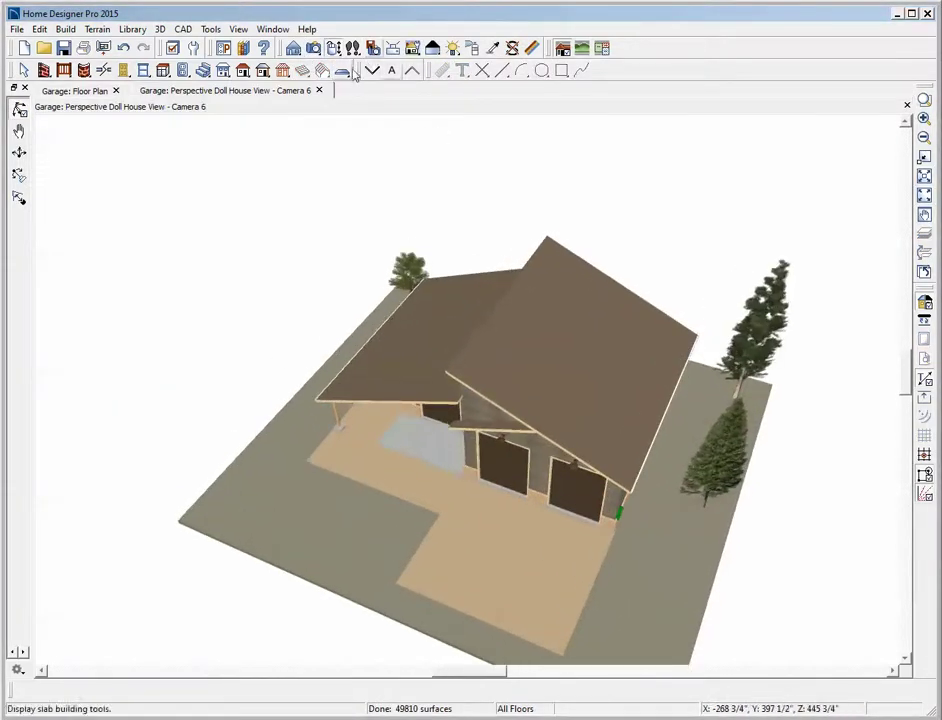
click(293, 46)
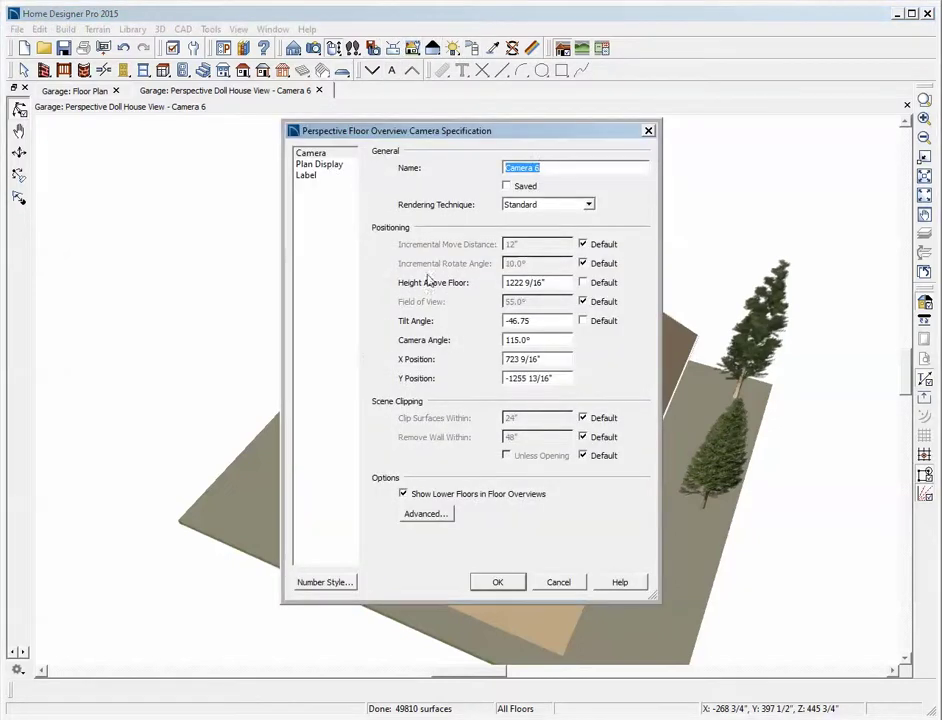
click(427, 496)
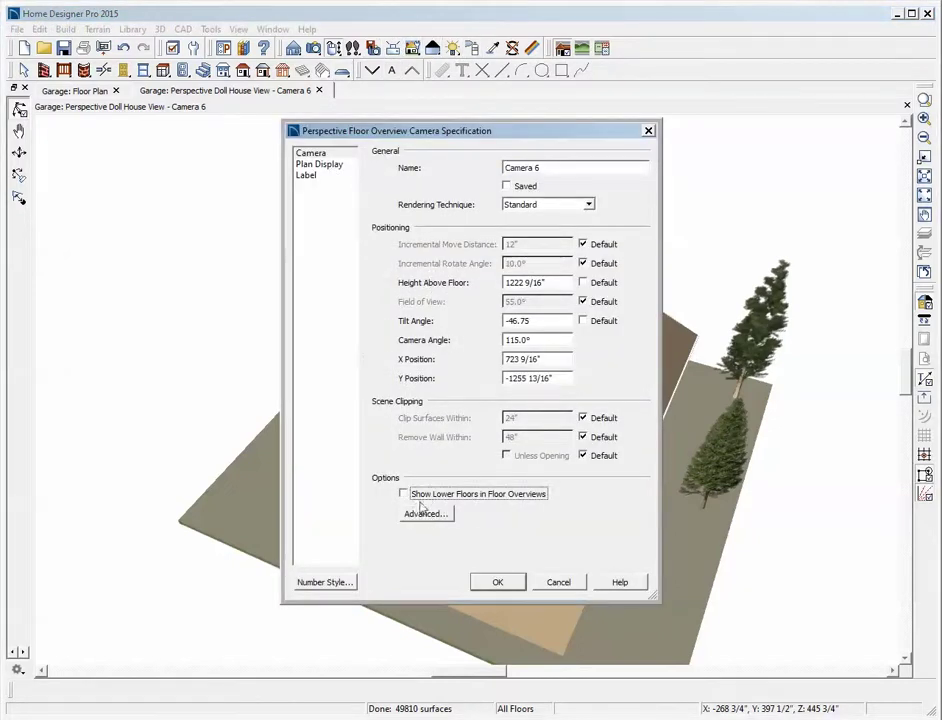
click(495, 584)
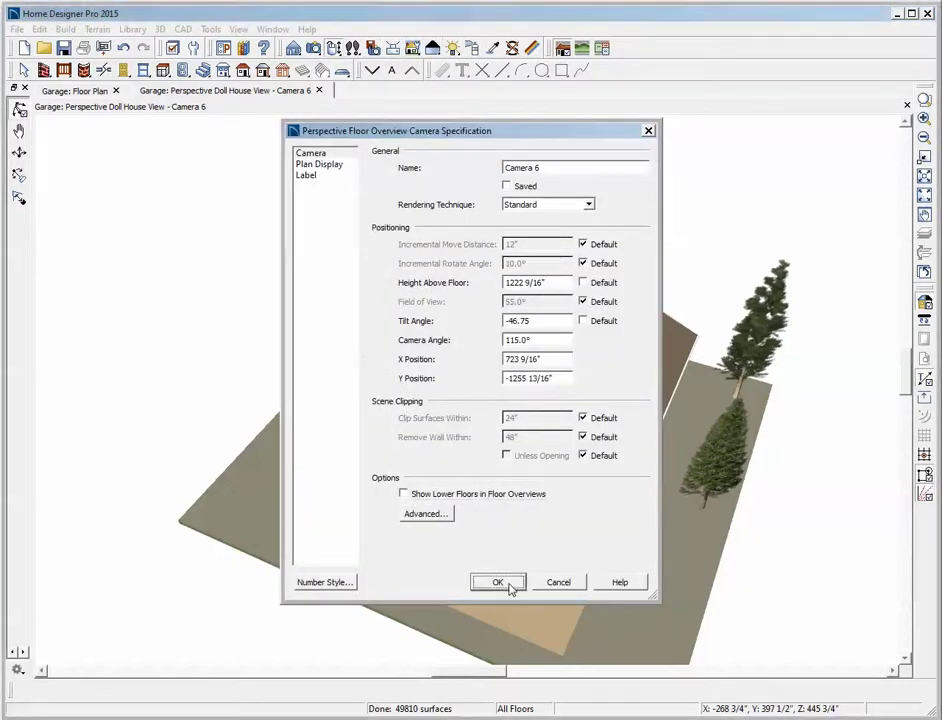
Examine floors 2, 1 and 0 one at a time in the doll house view and close that view.
scroll(478, 398, up, 5)
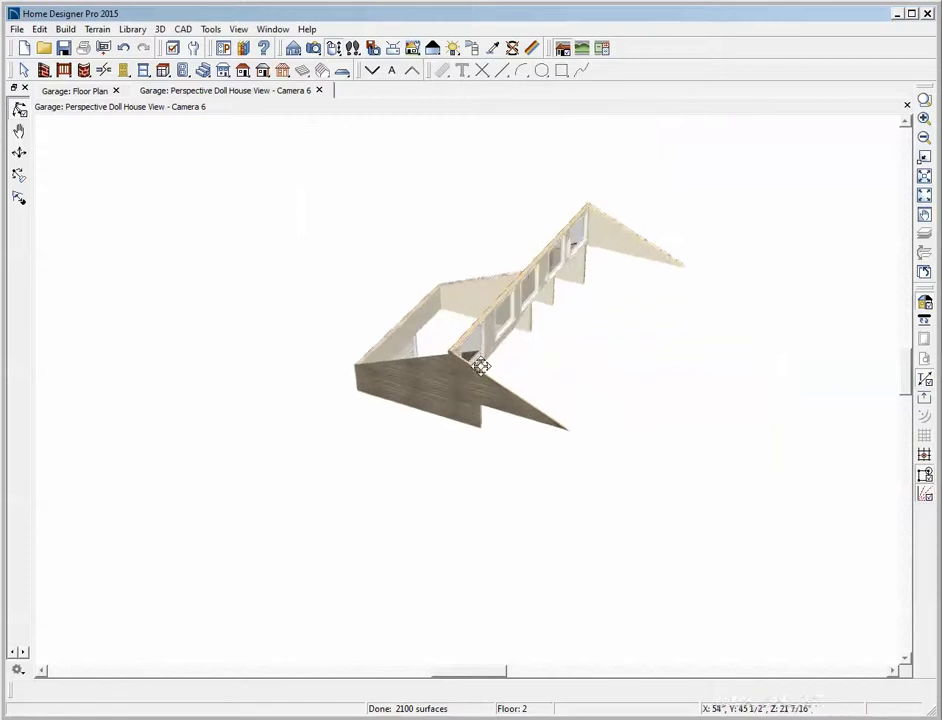
drag(658, 322, 695, 320)
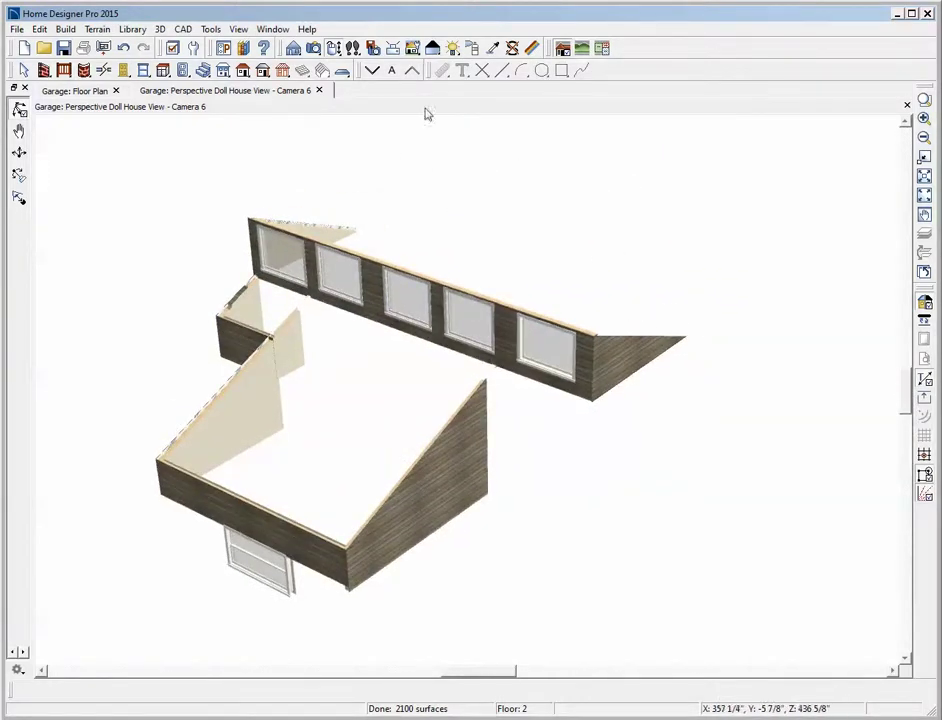
click(371, 71)
drag(414, 290, 545, 277)
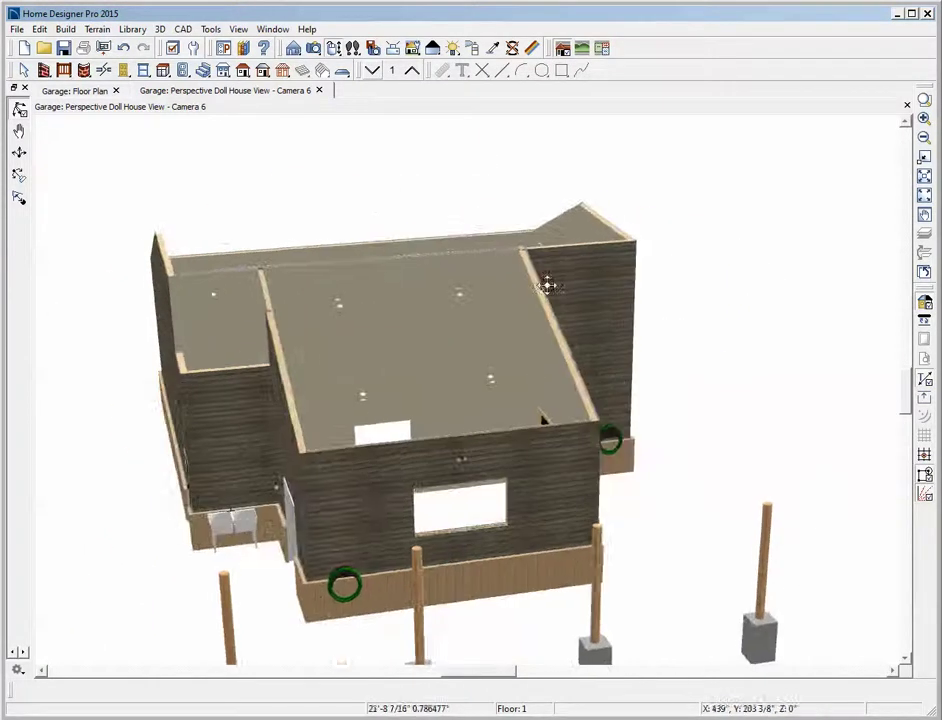
click(373, 70)
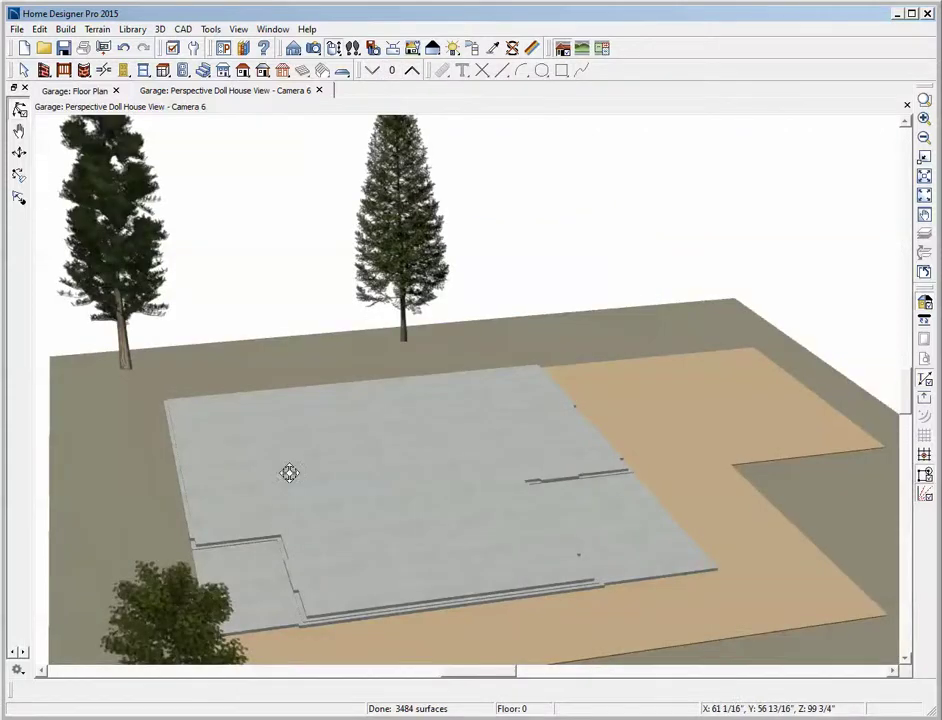
click(906, 105)
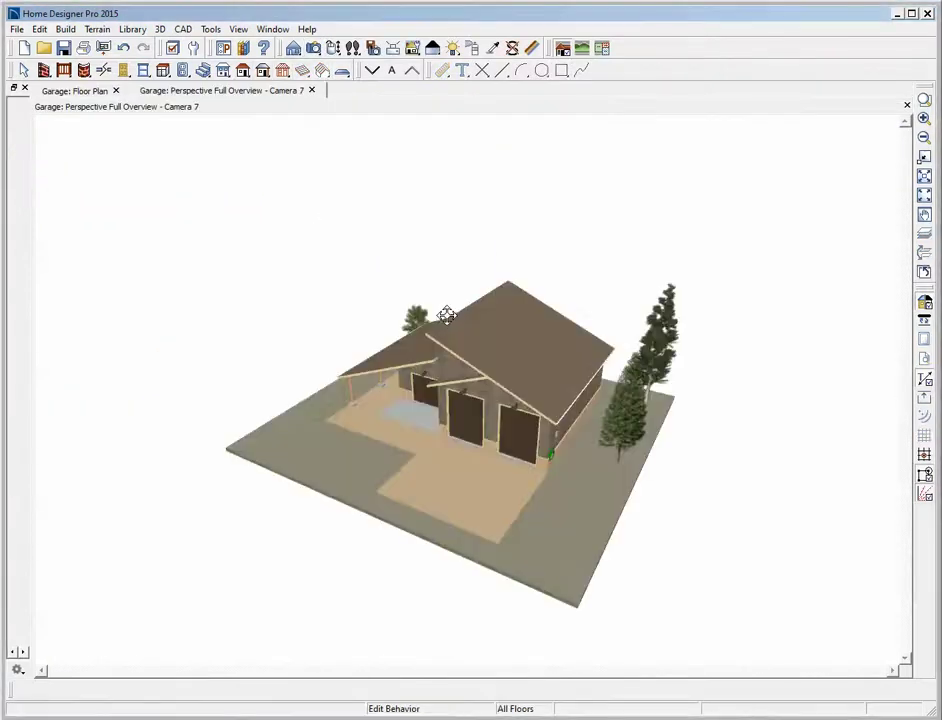
Examine the garage exterior from the front, the covered side and the rear in a perspective full overview.
drag(453, 369, 417, 377)
scroll(417, 377, up, 4)
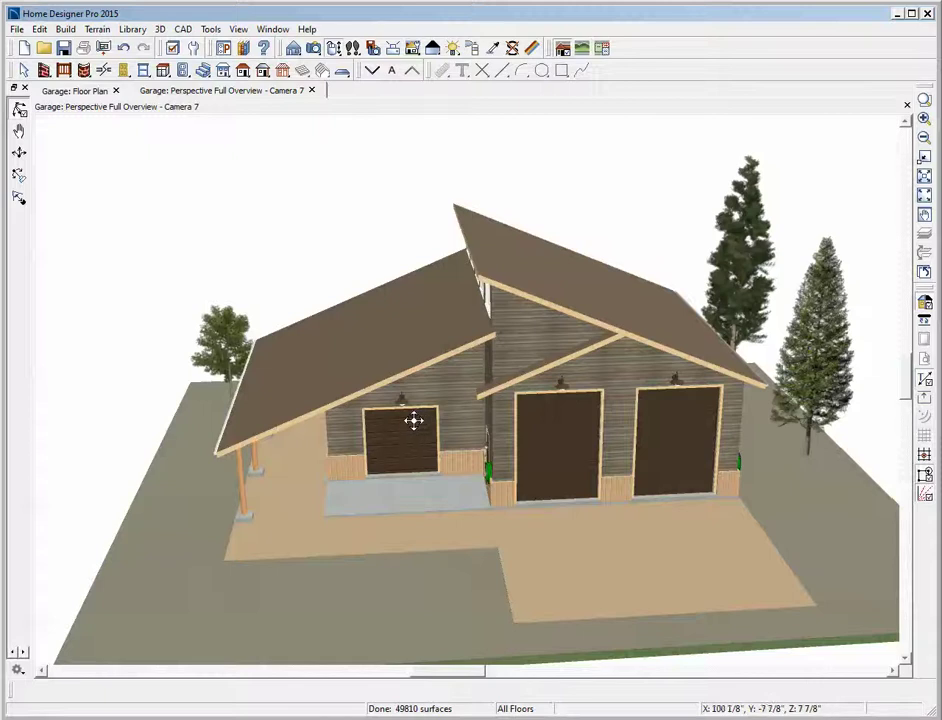
drag(414, 421, 503, 400)
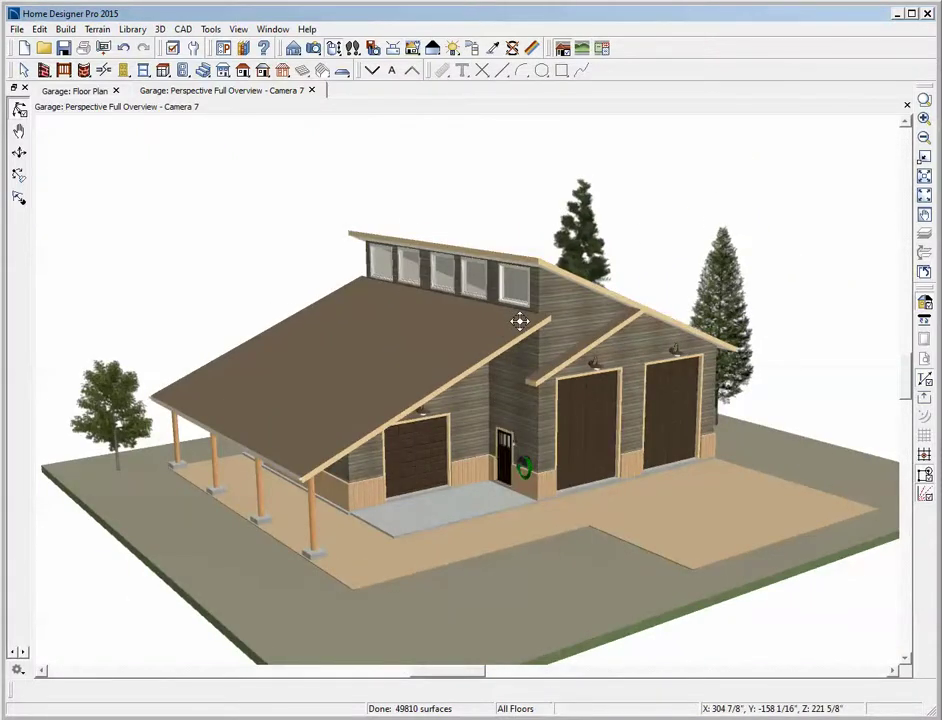
drag(520, 321, 509, 305)
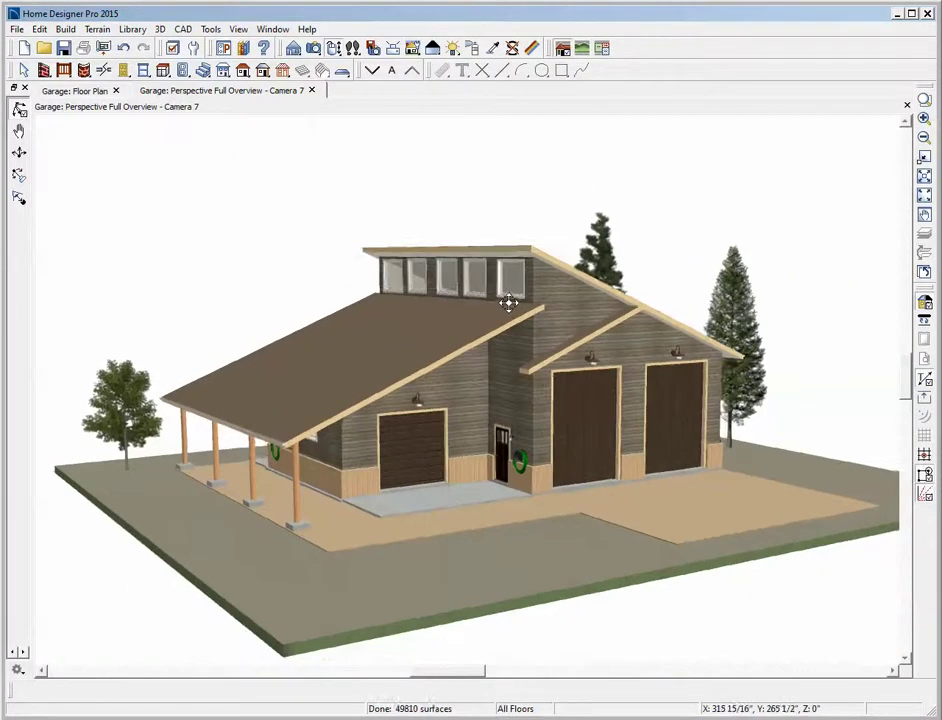
drag(311, 370, 730, 374)
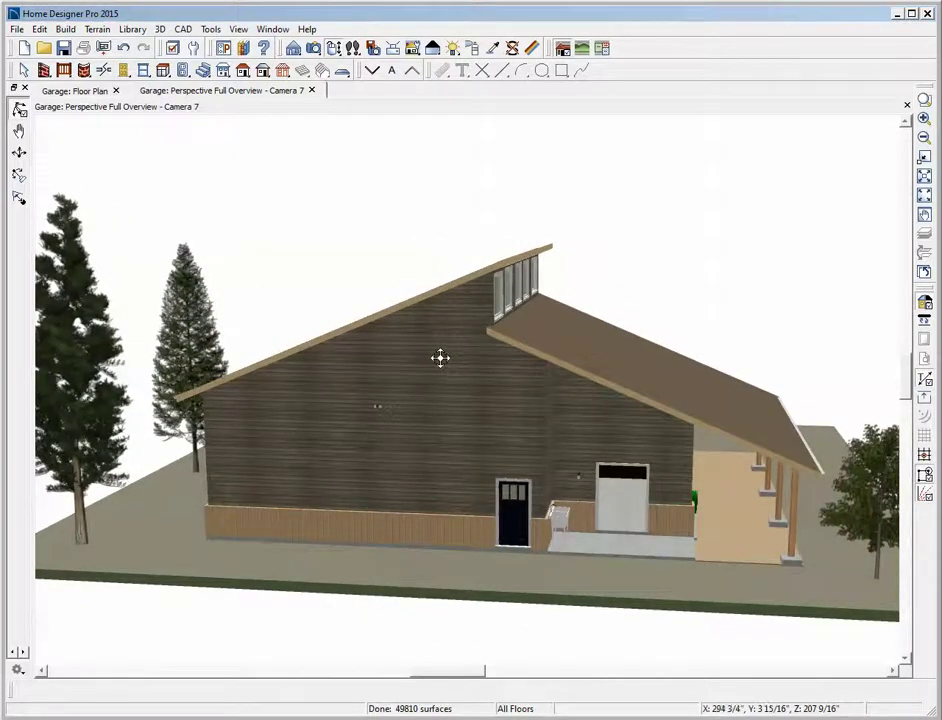
Select the attic wall section under the larger garage's rear gable, inspect its outline and deselect it.
scroll(429, 339, up, 5)
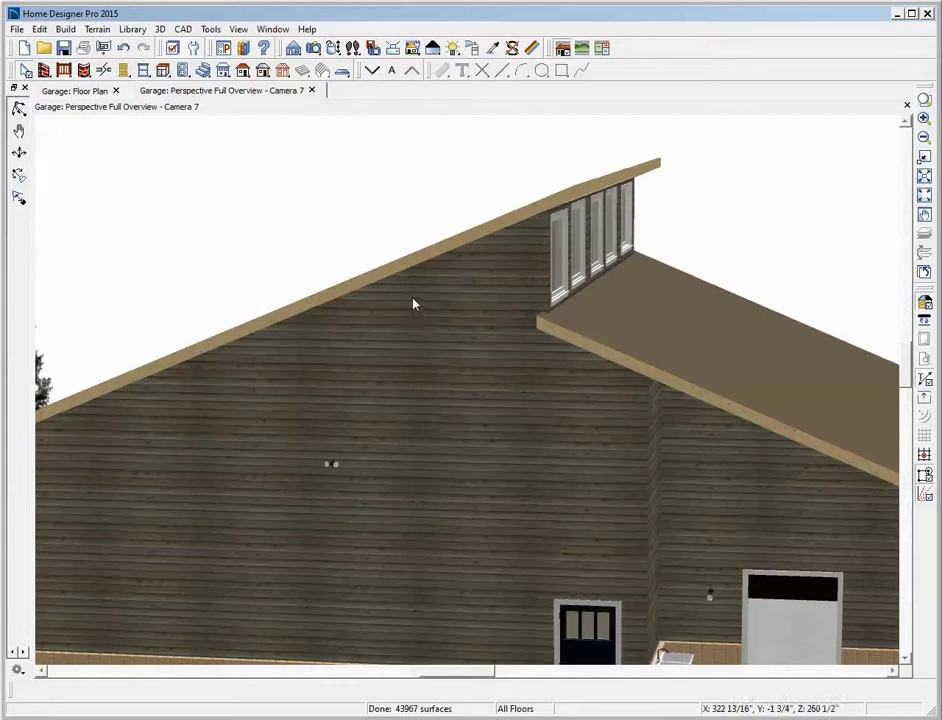
click(411, 299)
scroll(343, 337, down, 3)
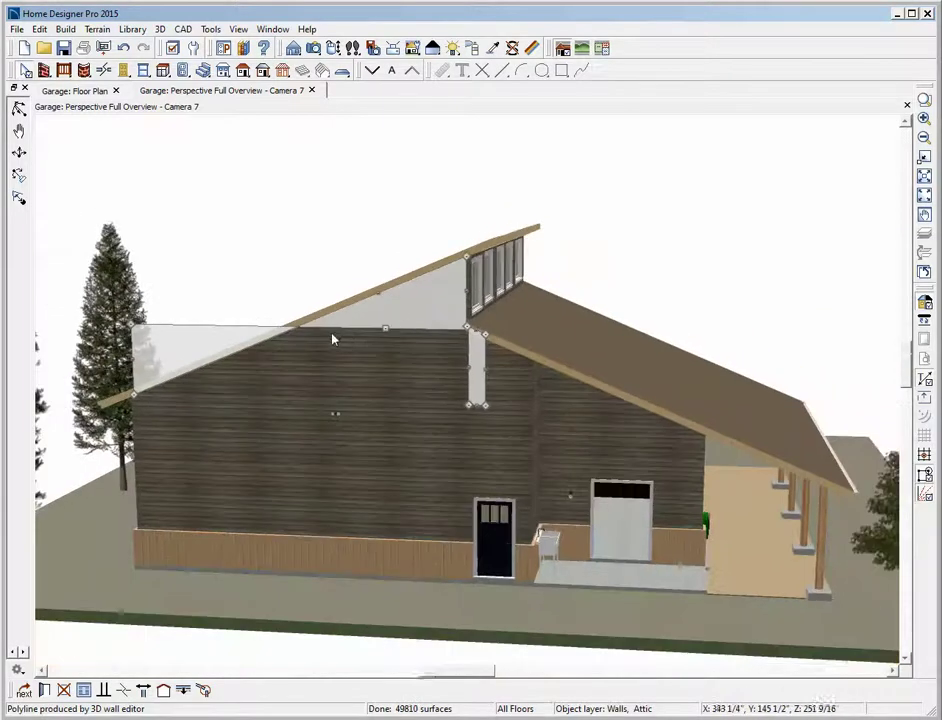
scroll(235, 323, up, 4)
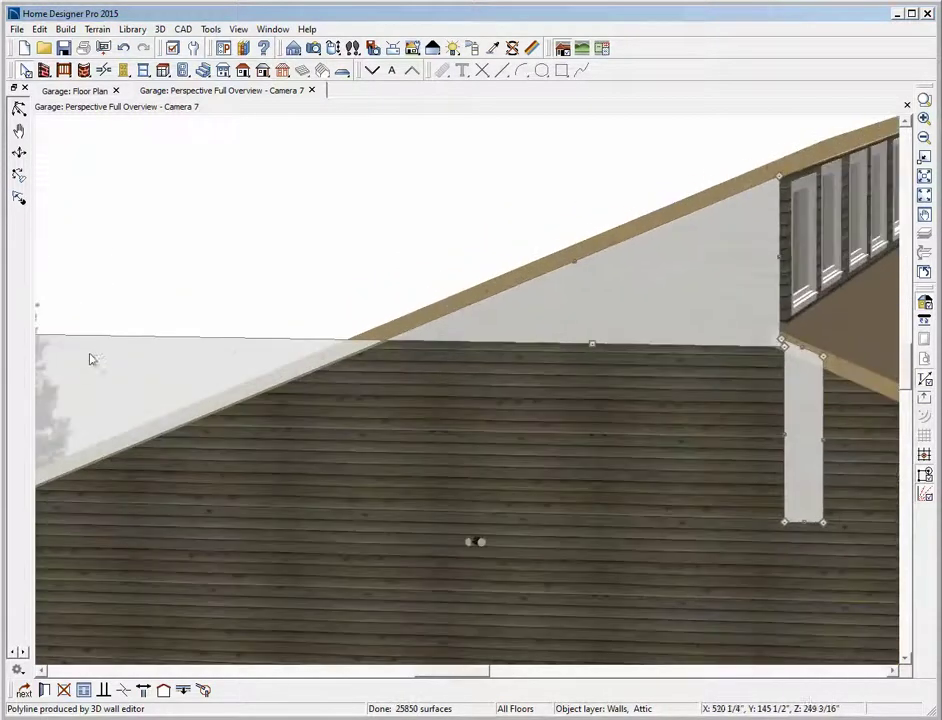
scroll(351, 342, down, 3)
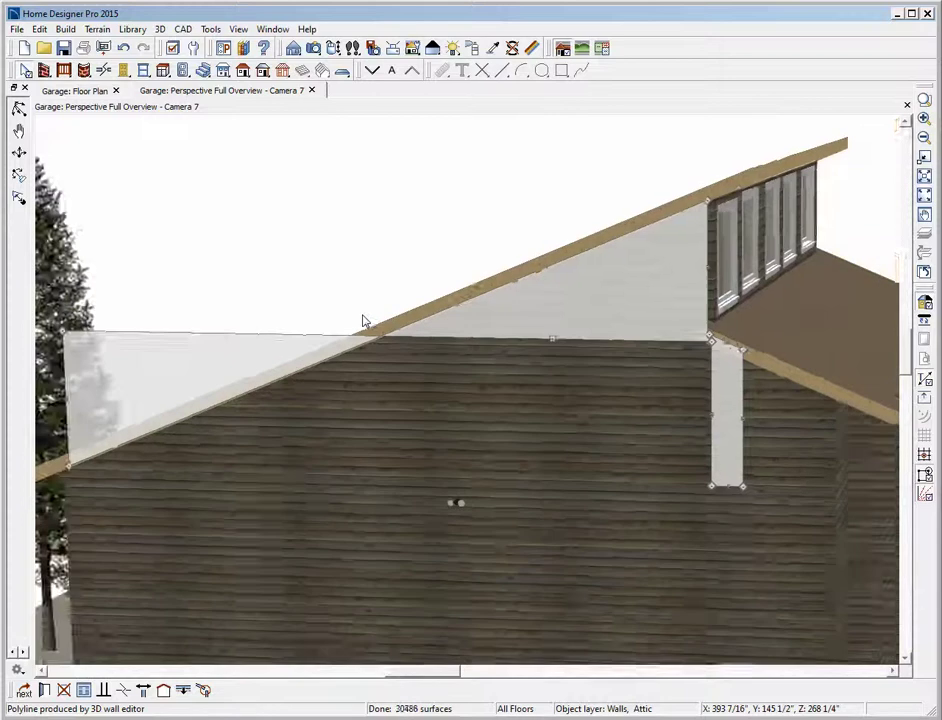
click(353, 271)
scroll(351, 273, down, 2)
scroll(351, 273, down, 2)
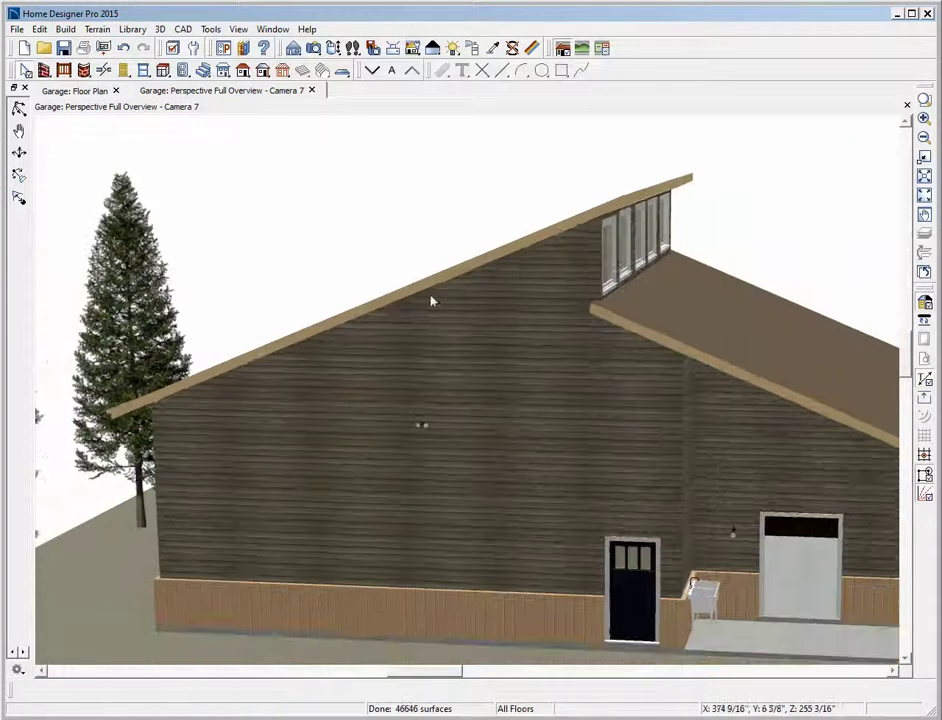
Extend the narrow lower part of the rear gable's attic wall sideways by about 8'-3" toward the middle of the wall.
click(470, 294)
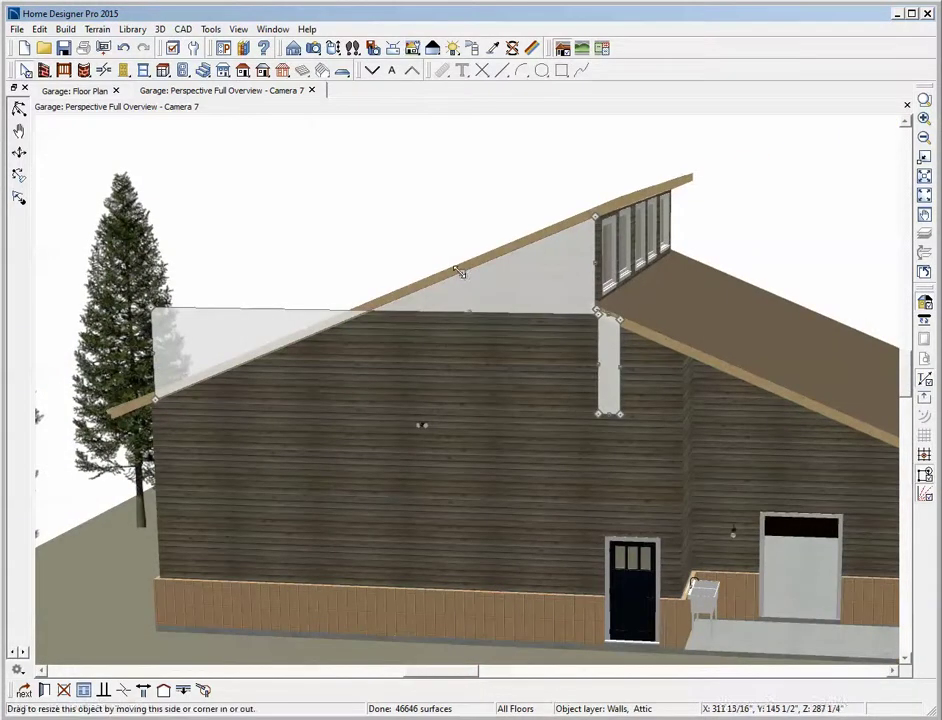
drag(458, 272, 520, 306)
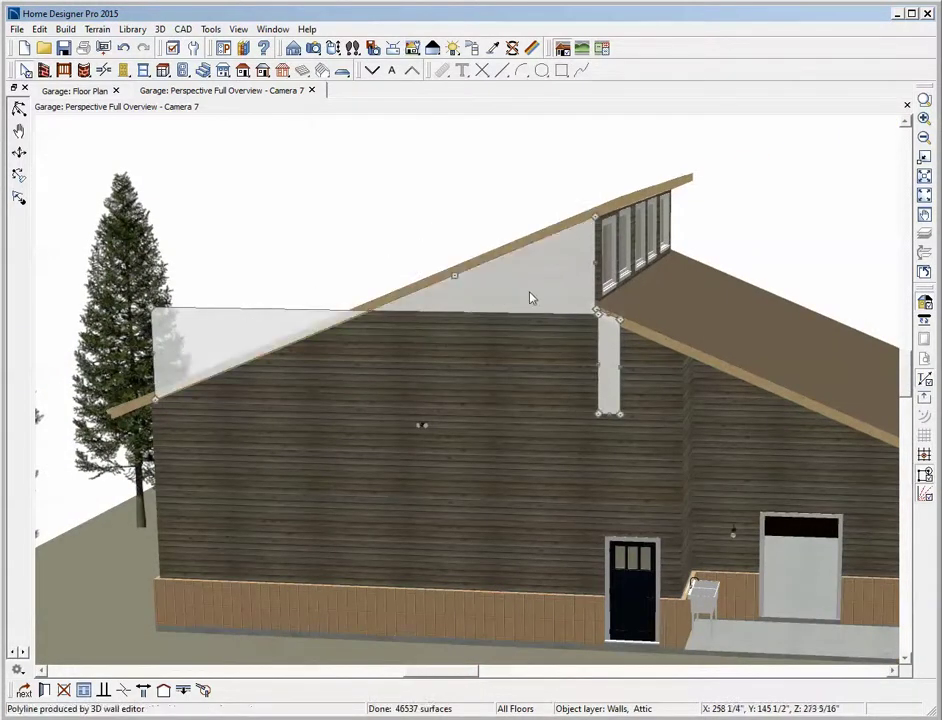
drag(595, 264, 714, 221)
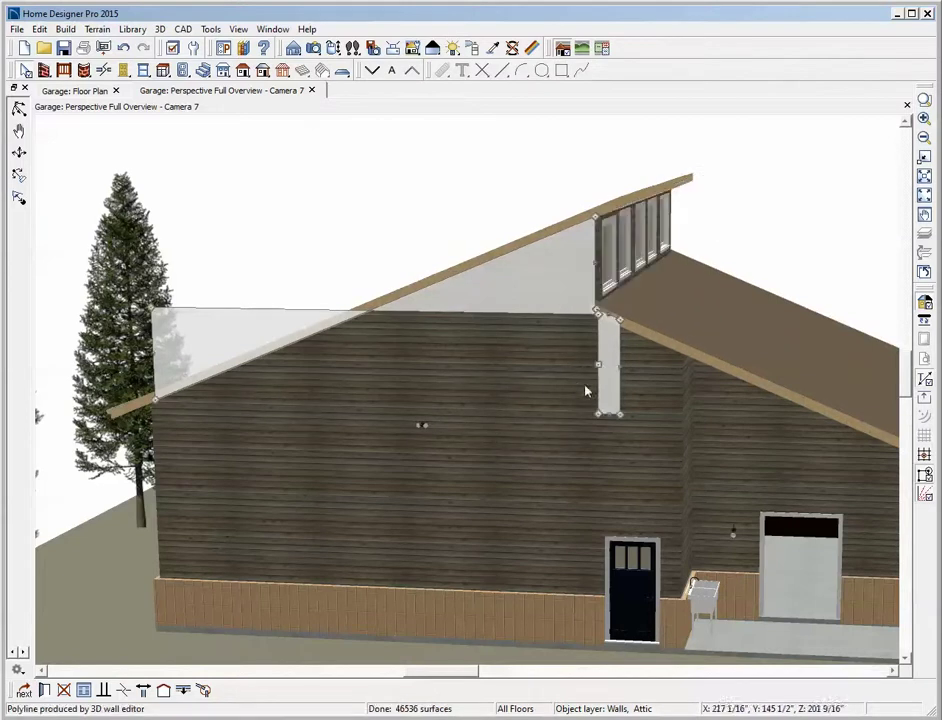
drag(597, 364, 471, 362)
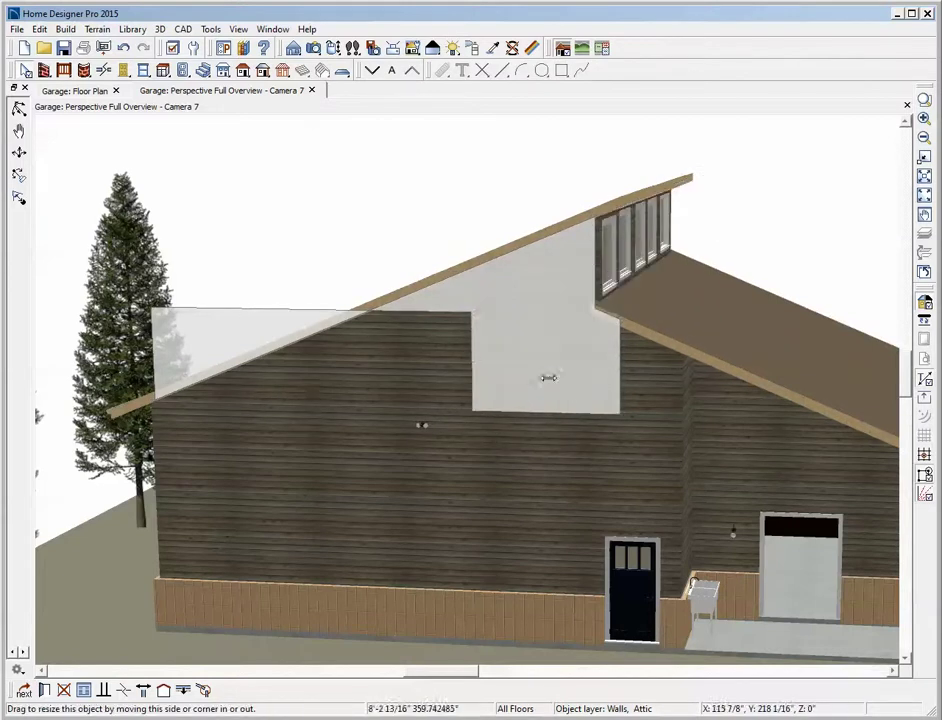
drag(548, 377, 551, 381)
Examine how the separate attic and floor 1 wall sections make up the larger garage's rear wall.
click(455, 377)
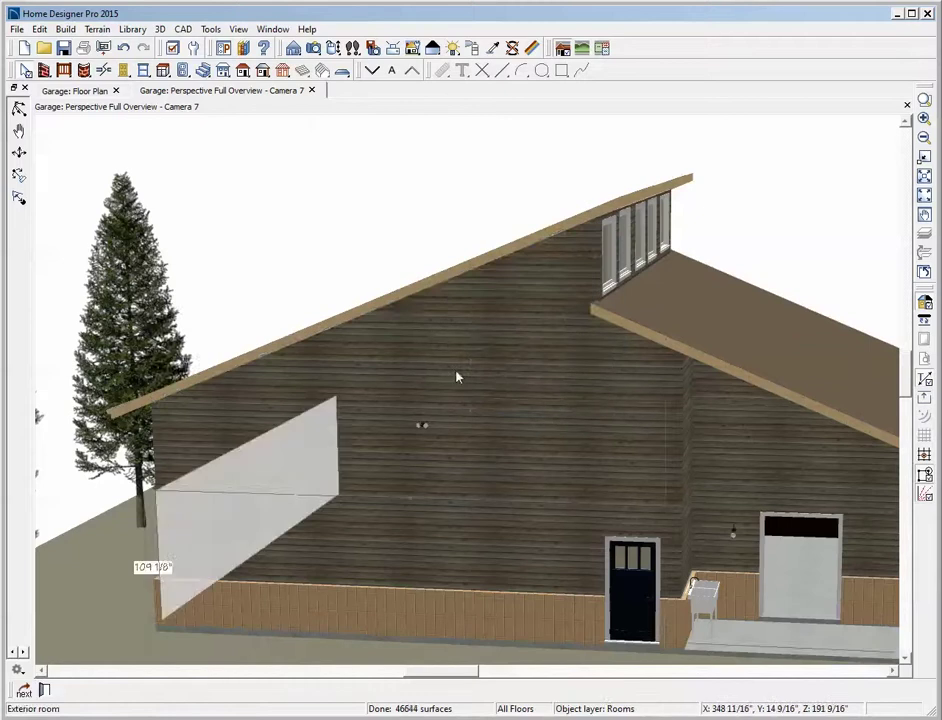
click(468, 373)
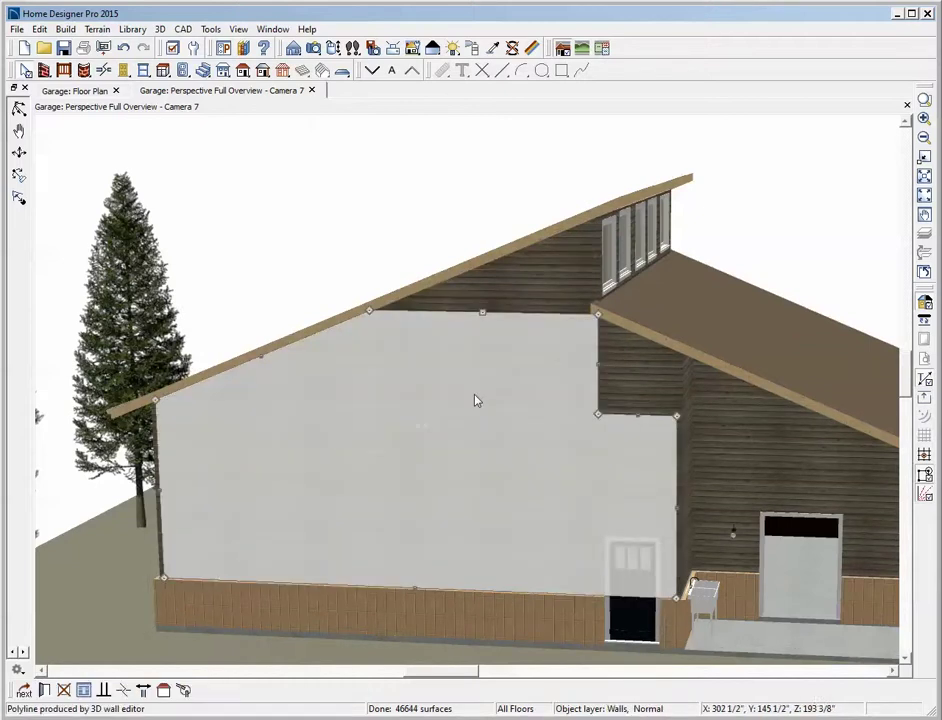
click(636, 381)
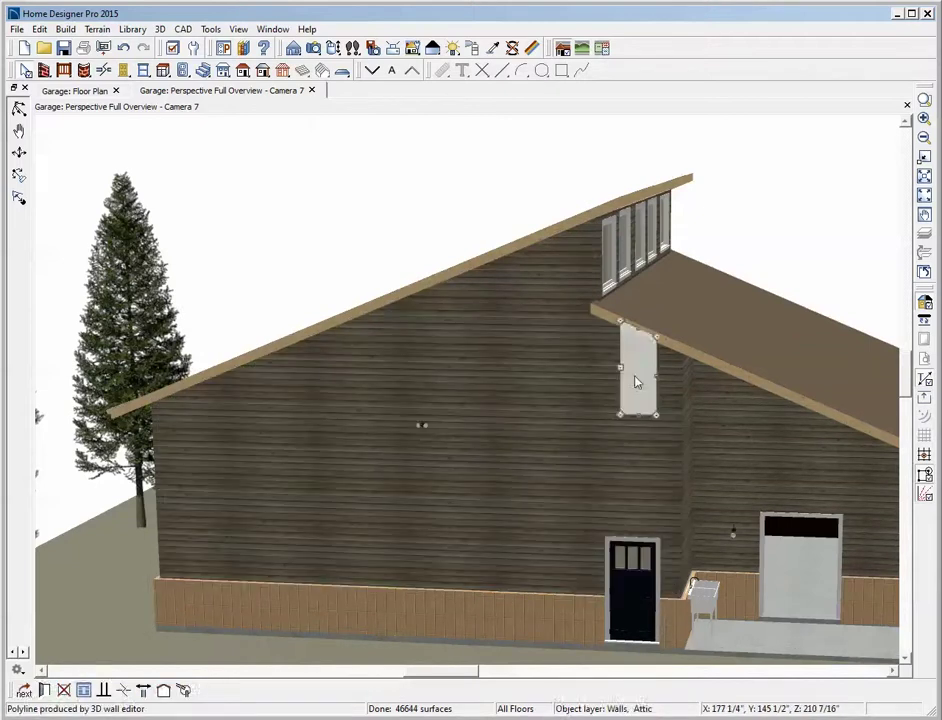
click(614, 380)
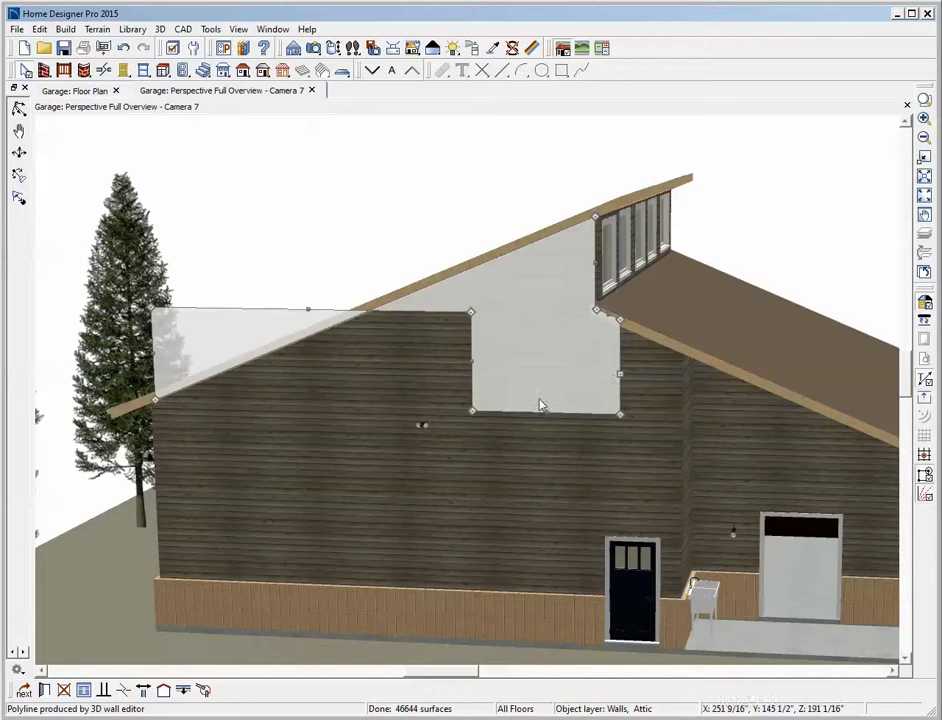
scroll(532, 405, down, 4)
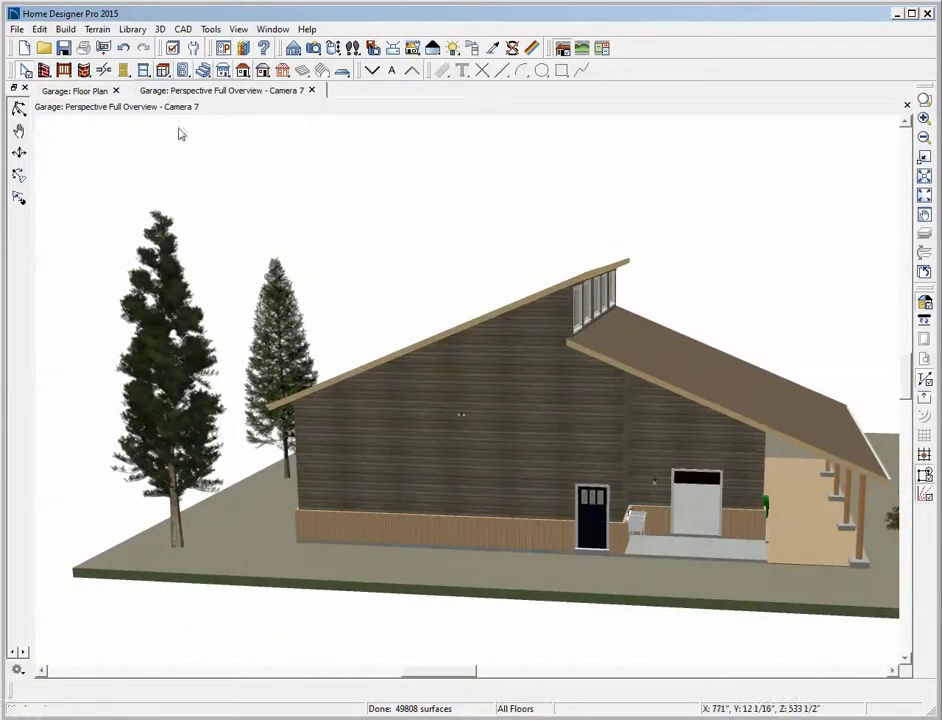
click(524, 356)
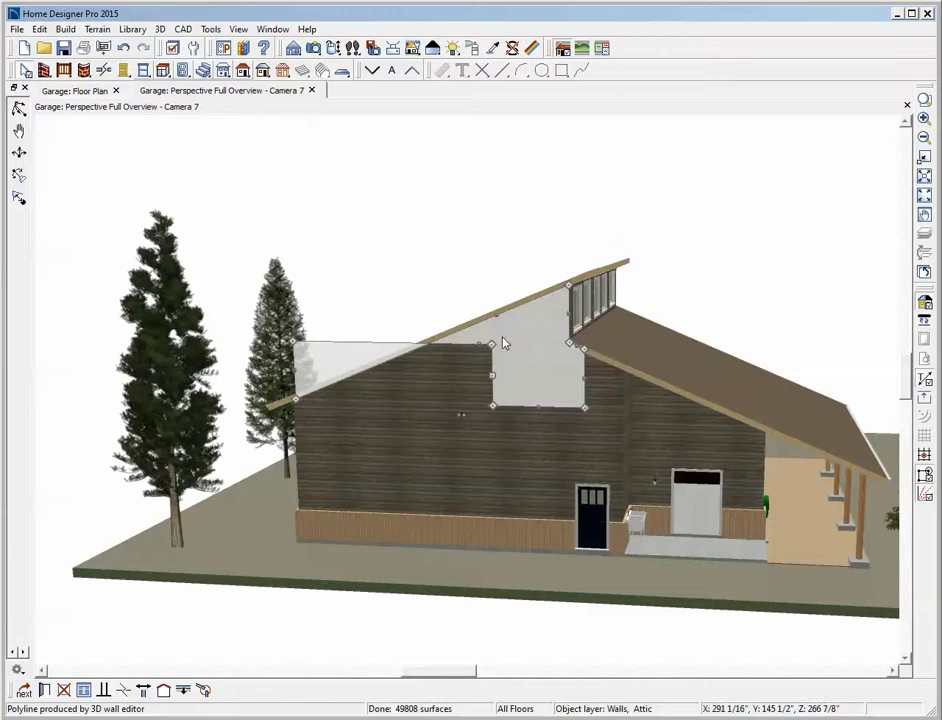
click(406, 418)
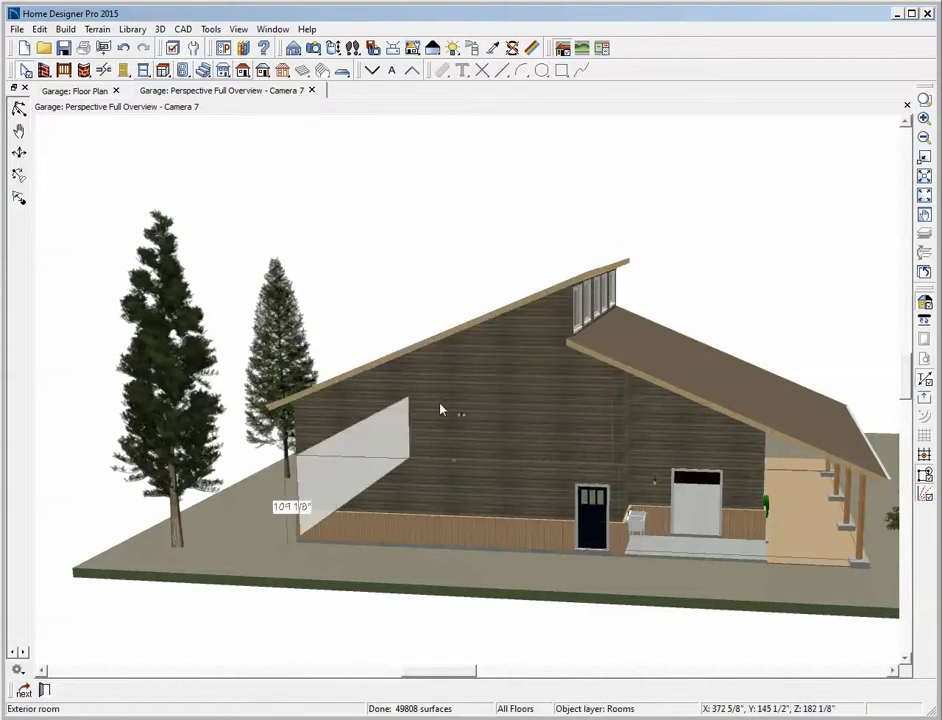
click(442, 410)
scroll(610, 332, up, 1)
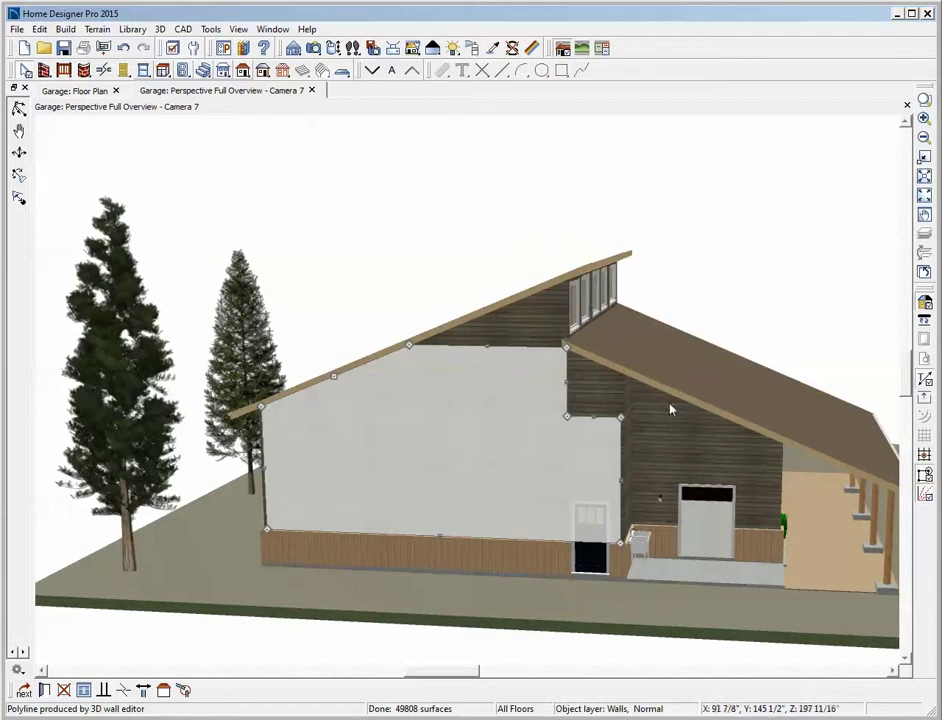
key(Escape)
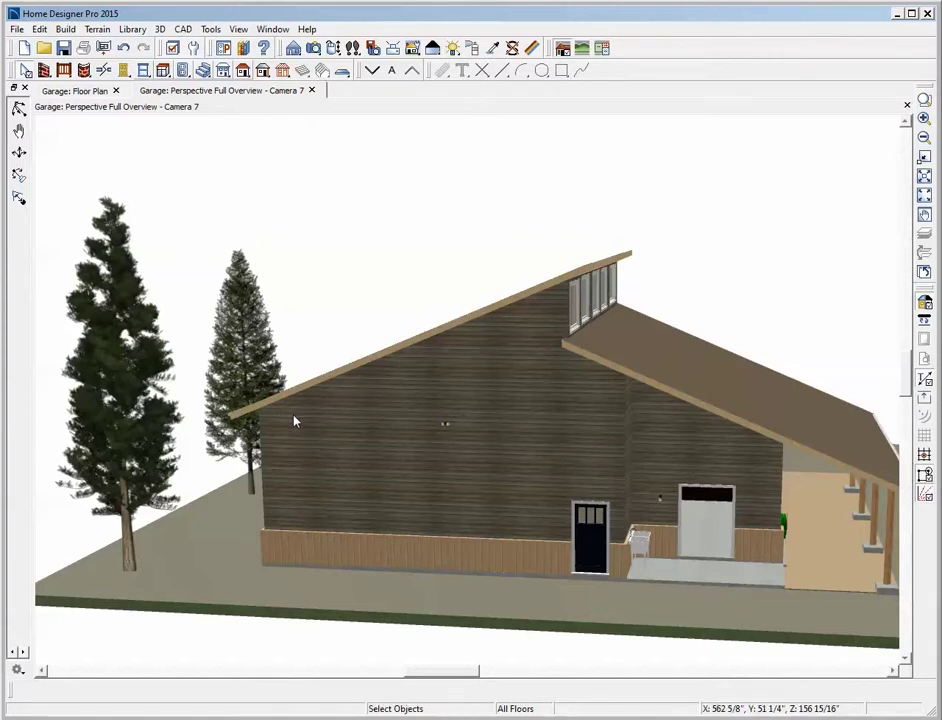
Set the 60-inch garage door beside the utility sink on the rear wall to show closed in 3D.
middle_drag(358, 443, 447, 421)
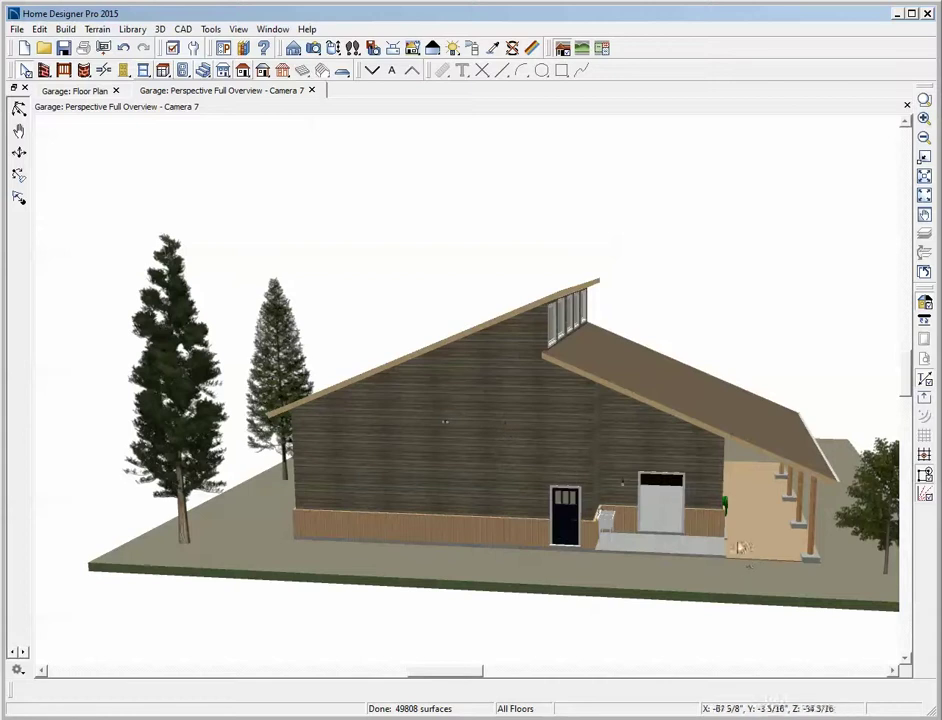
scroll(738, 547, up, 10)
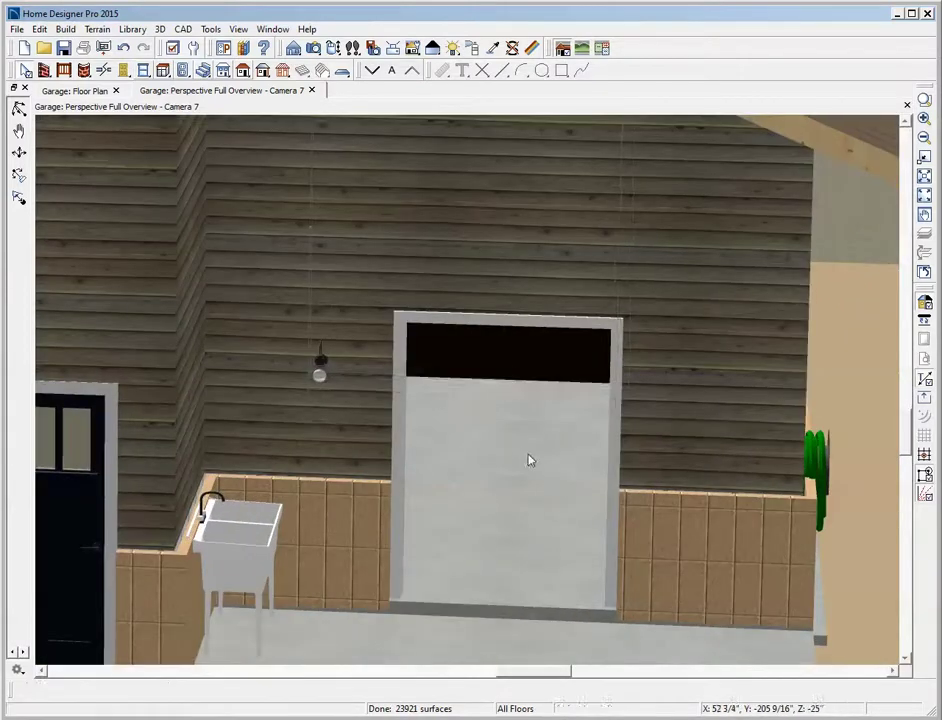
click(452, 338)
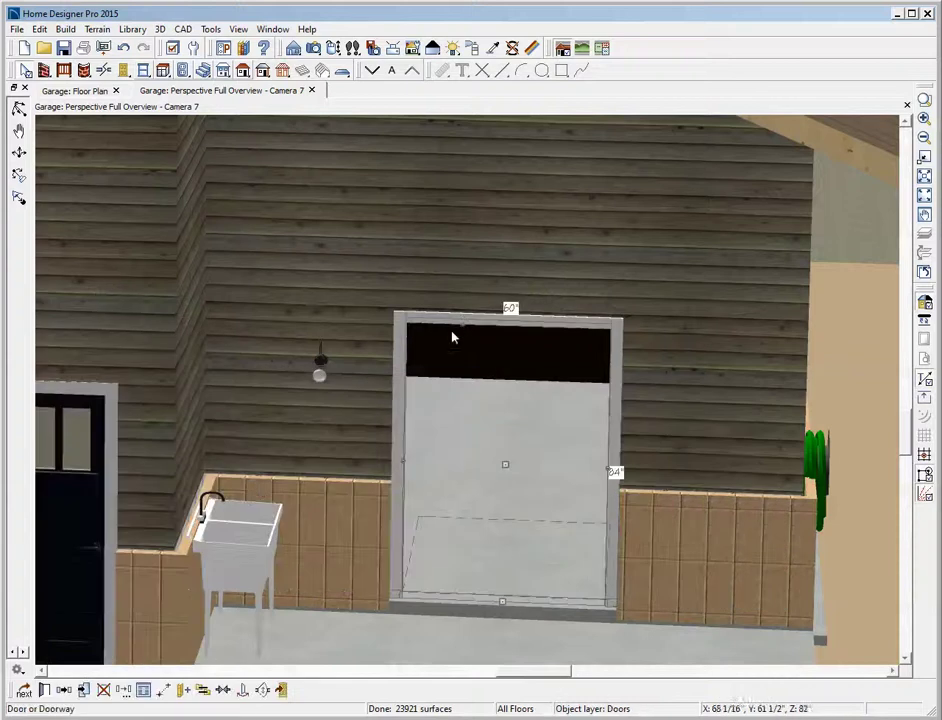
click(44, 690)
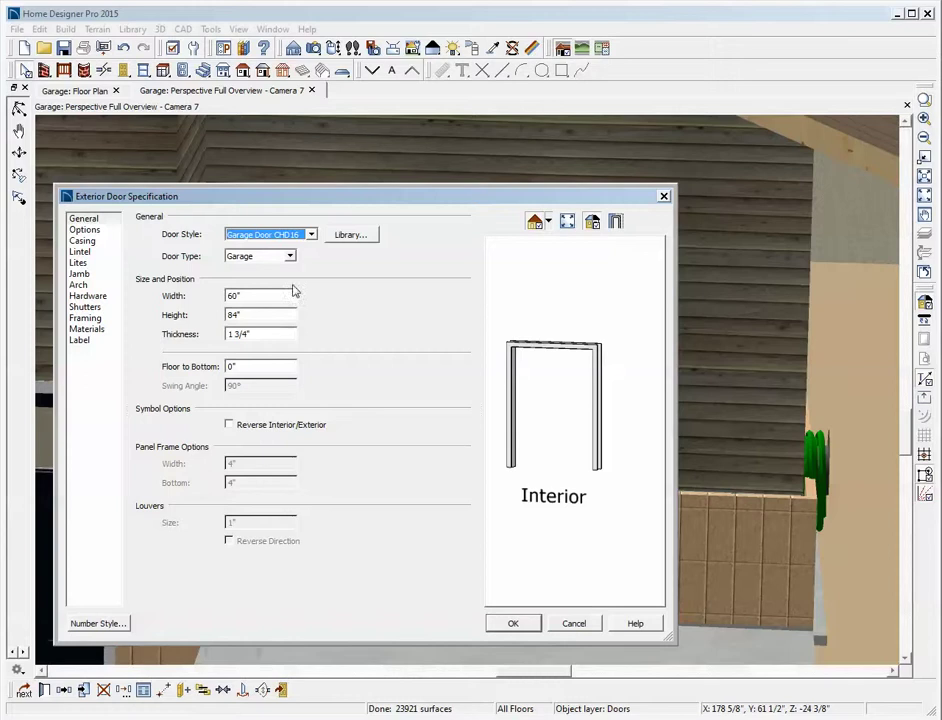
click(84, 230)
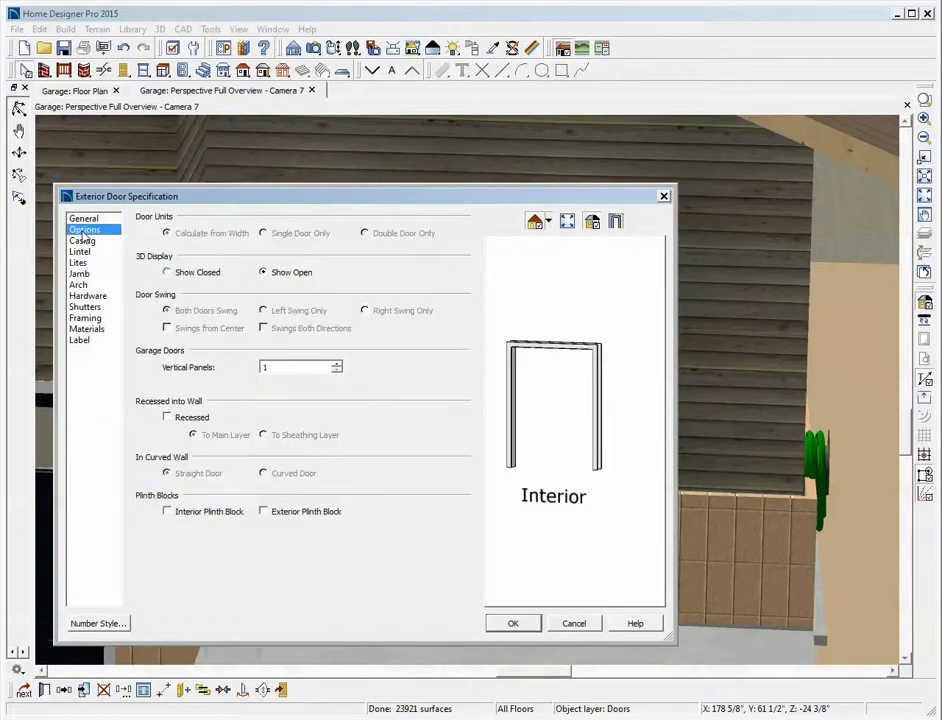
click(167, 273)
click(512, 623)
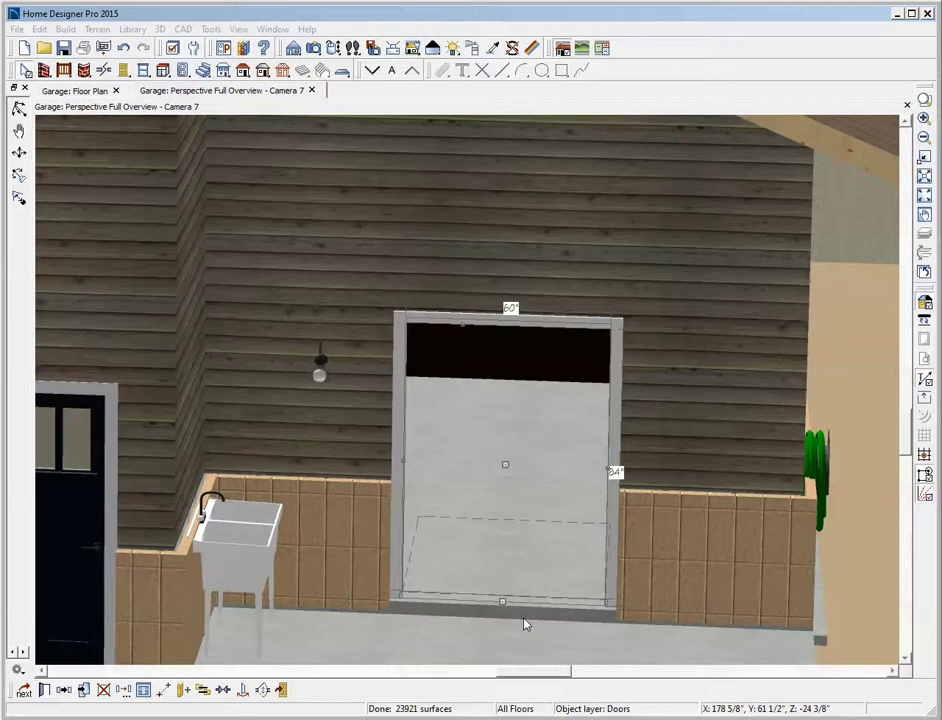
Examine the garage exterior all around, from the rear wall past the window side and covered side to the front garage doors.
scroll(510, 540, down, 3)
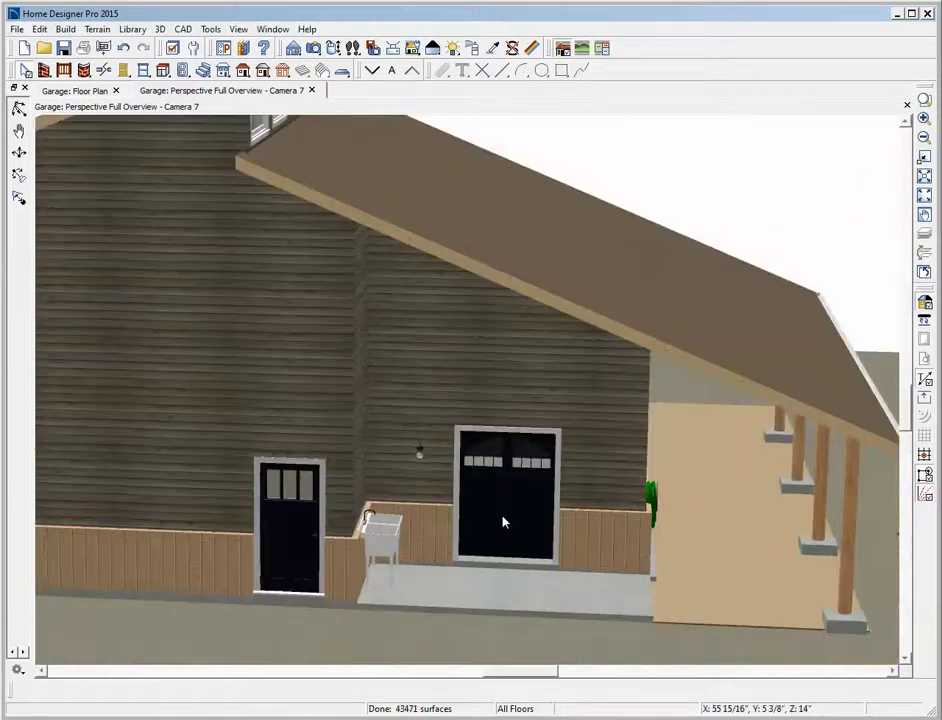
scroll(504, 522, down, 2)
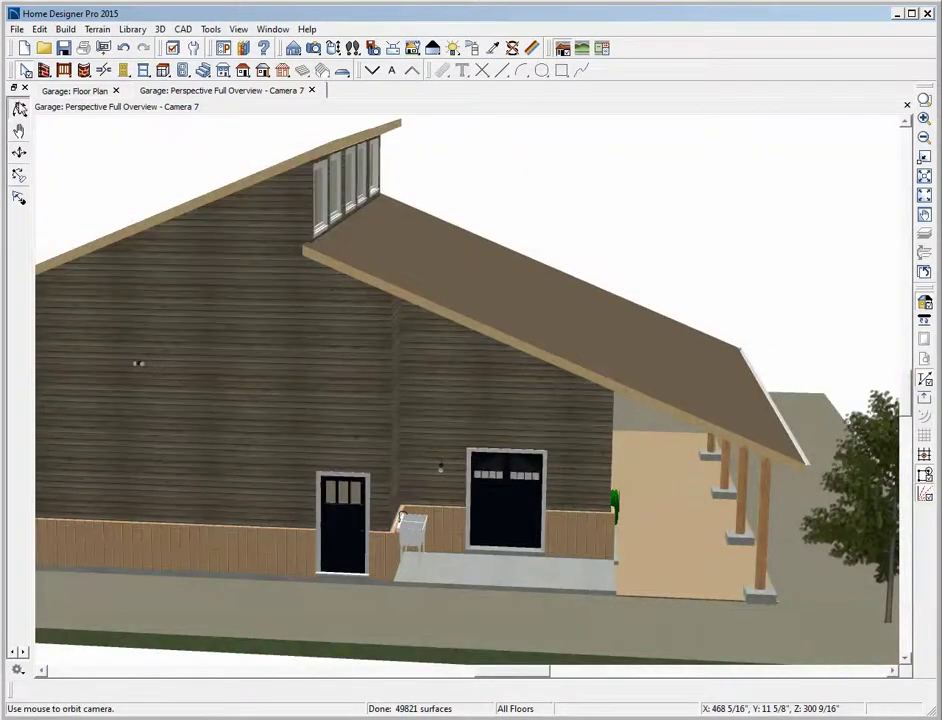
drag(640, 375, 679, 366)
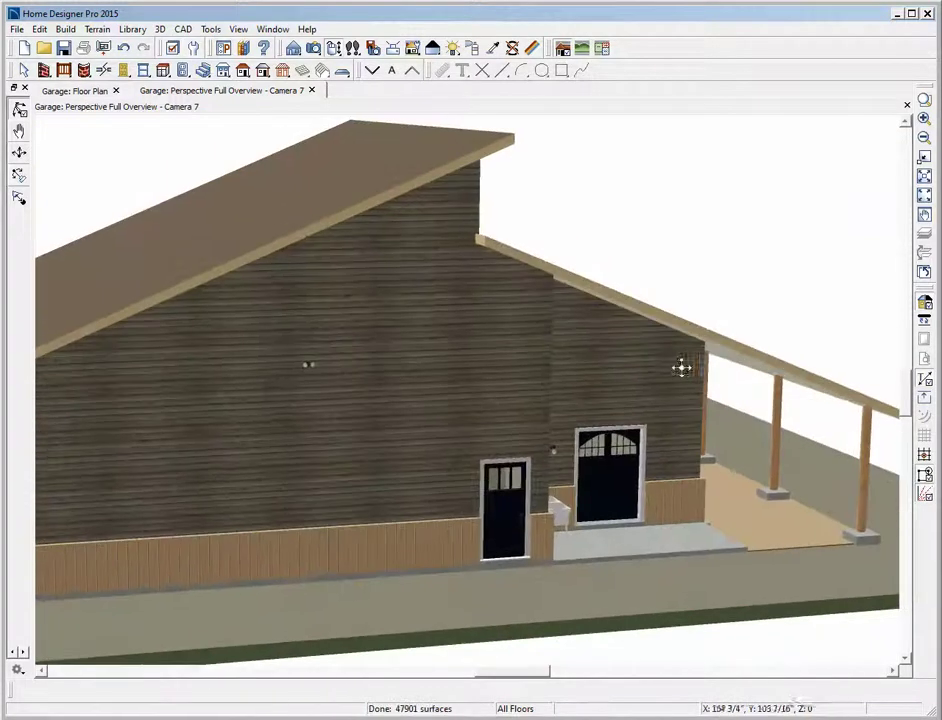
drag(284, 387, 451, 388)
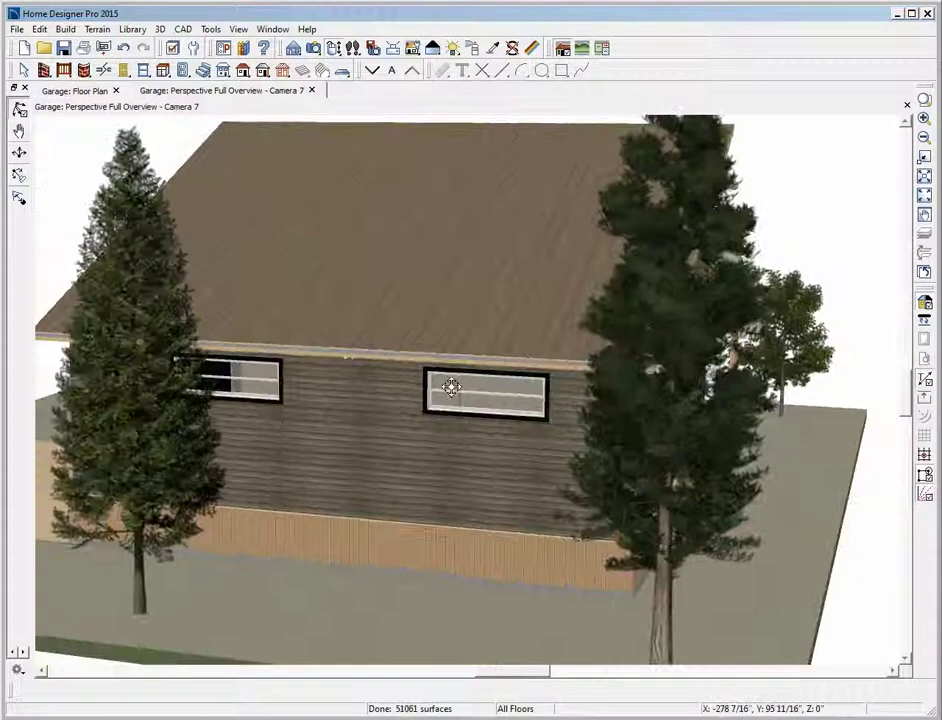
drag(294, 412, 328, 284)
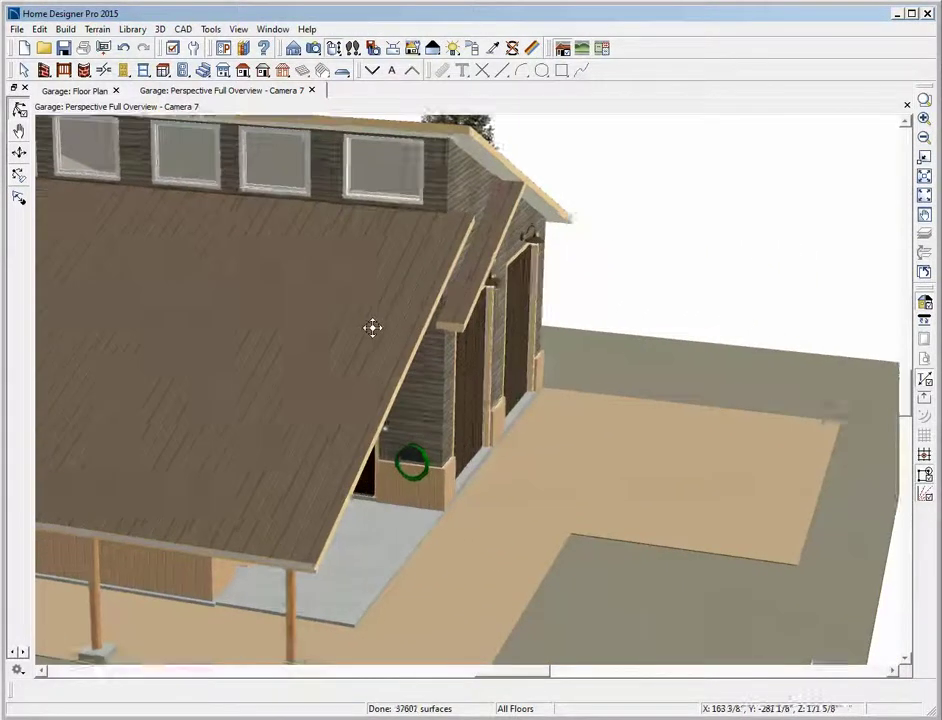
scroll(372, 328, down, 2)
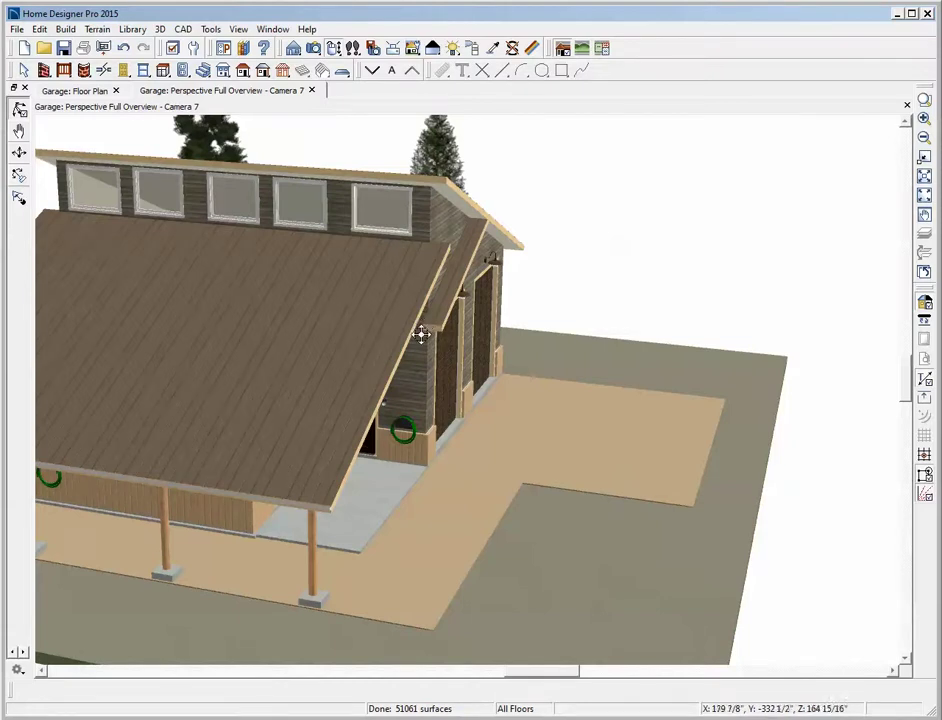
drag(421, 335, 332, 357)
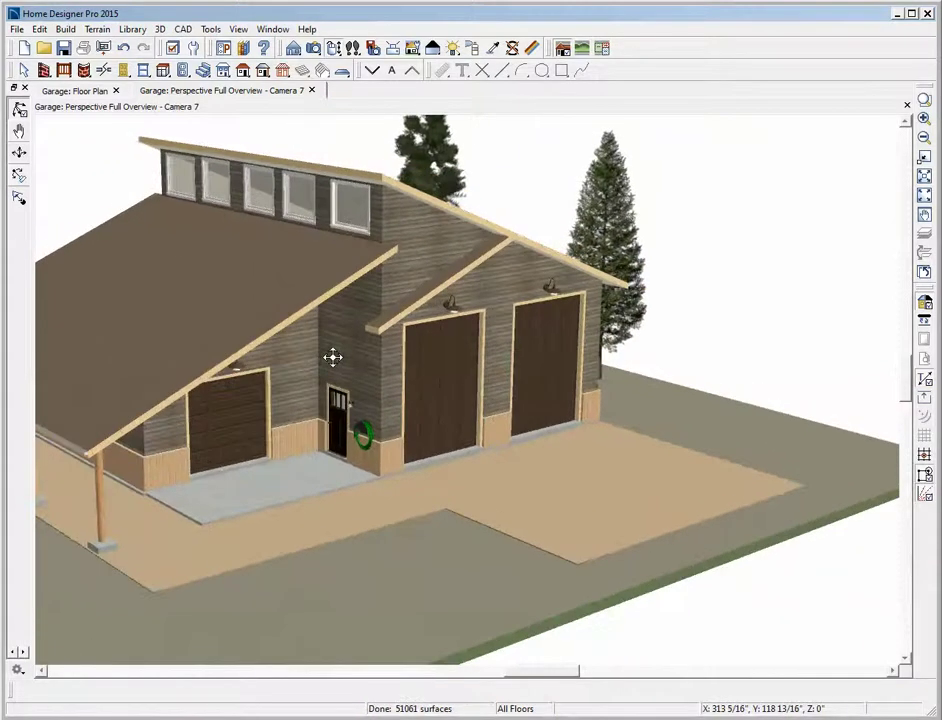